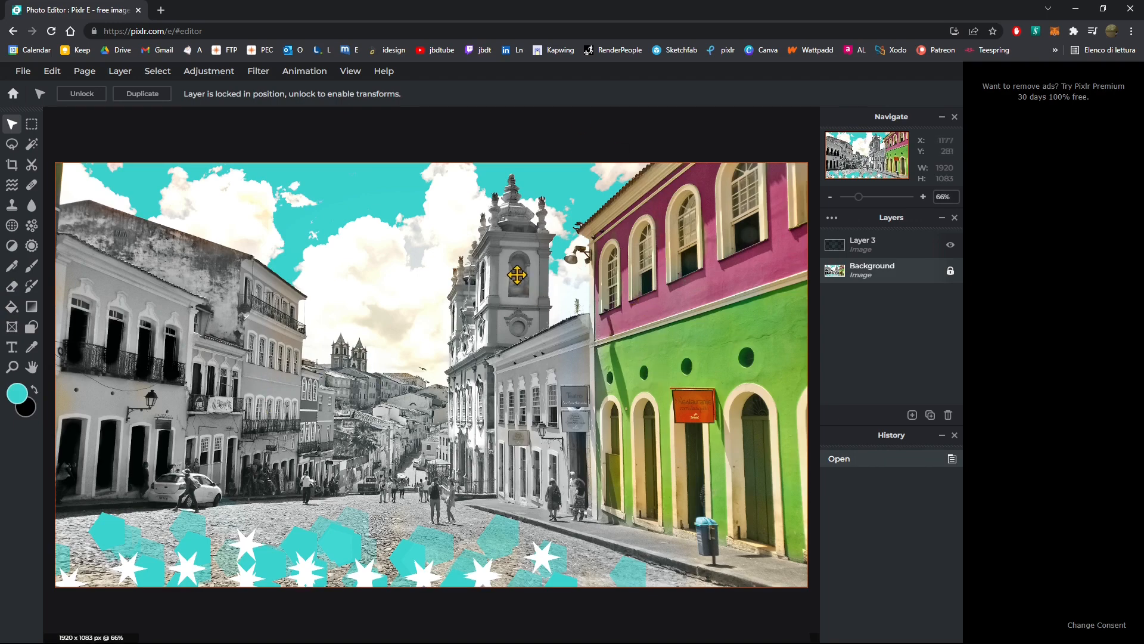
left_click(210, 72)
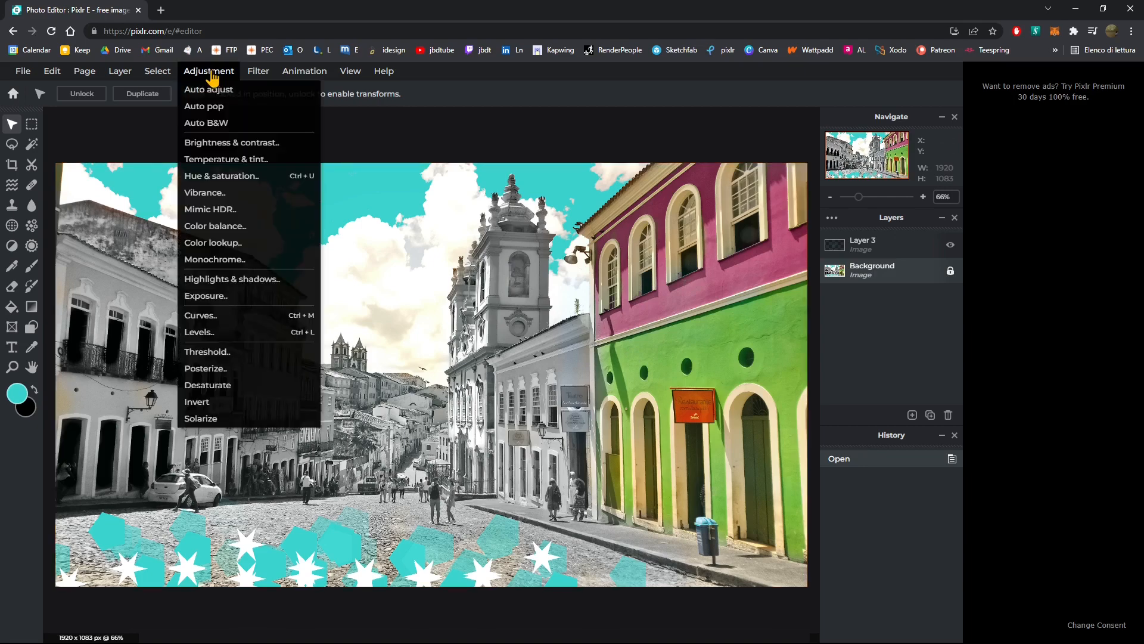
left_click(209, 72)
left_click(212, 72)
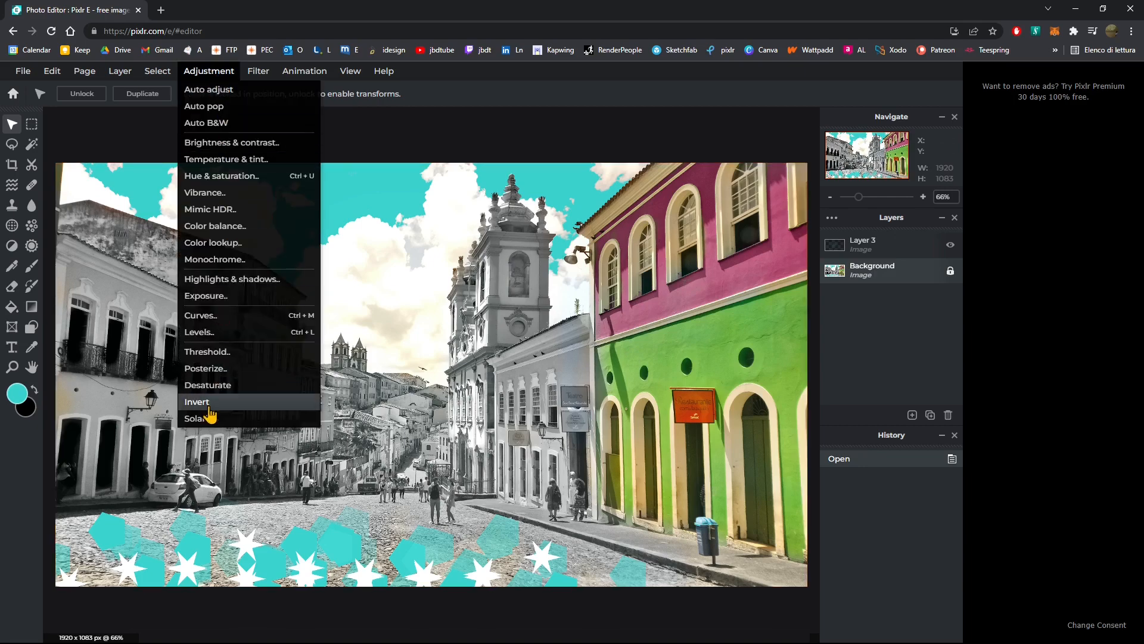
left_click(218, 76)
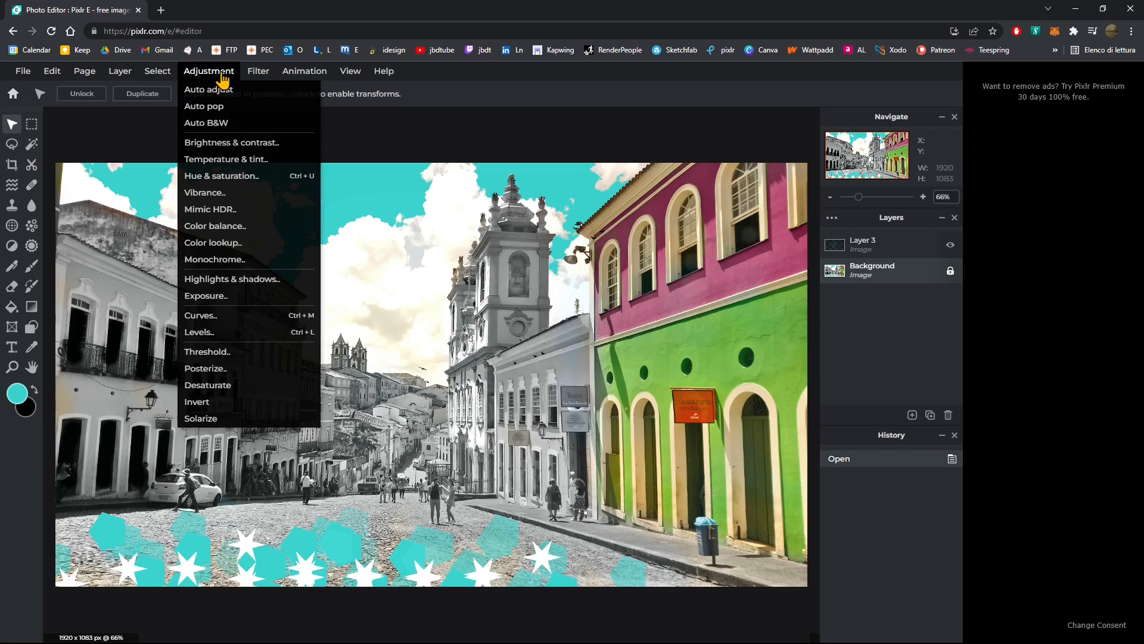
mouse_move(261, 73)
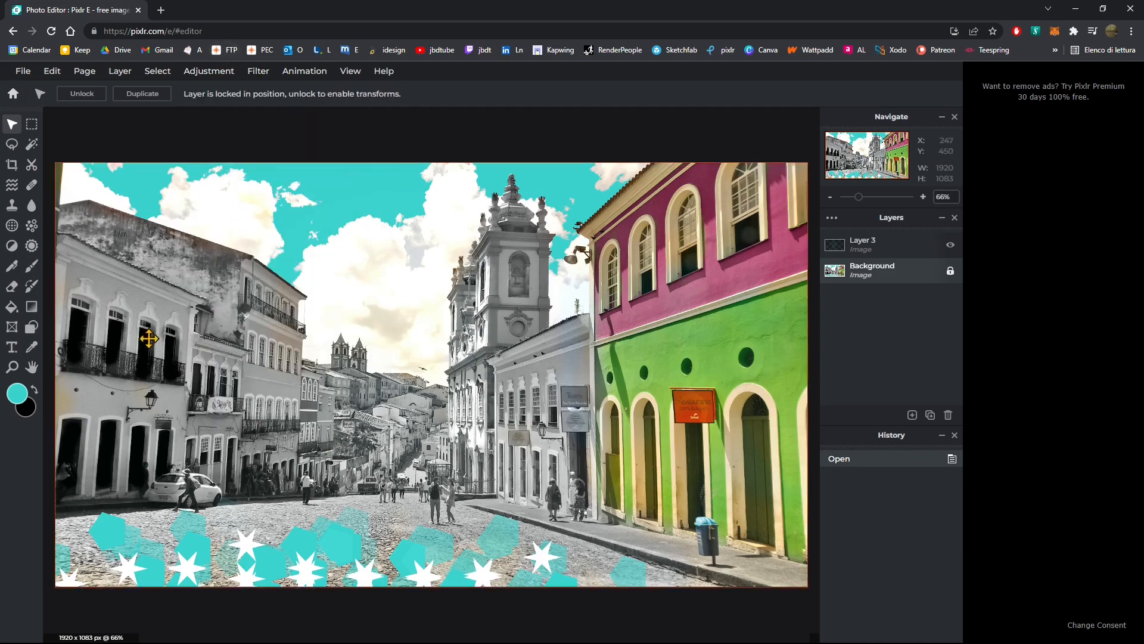
Step: Open the beach photo DSC_7554 from the Foto e Video folder, pre-resized to Full HD
left_click(13, 93)
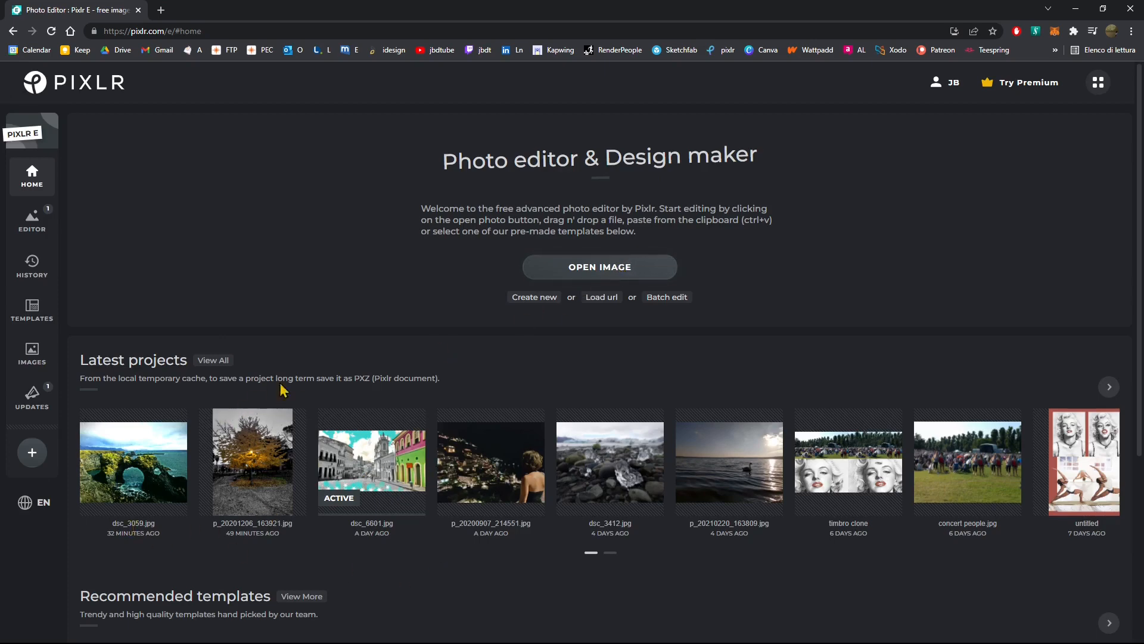
left_click(600, 267)
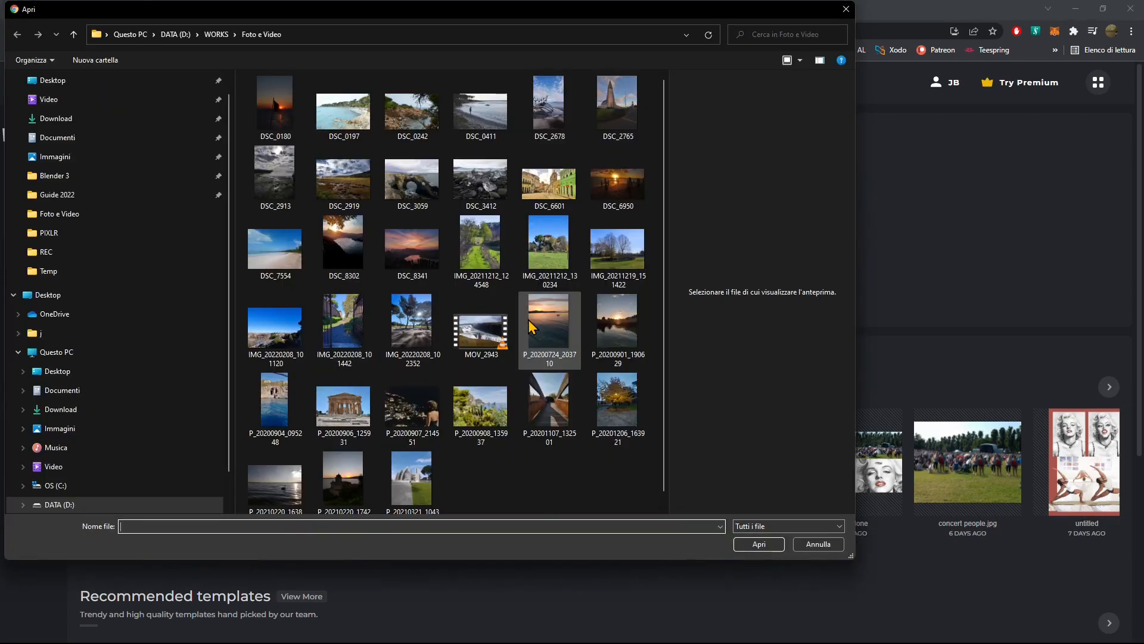
left_click(257, 277)
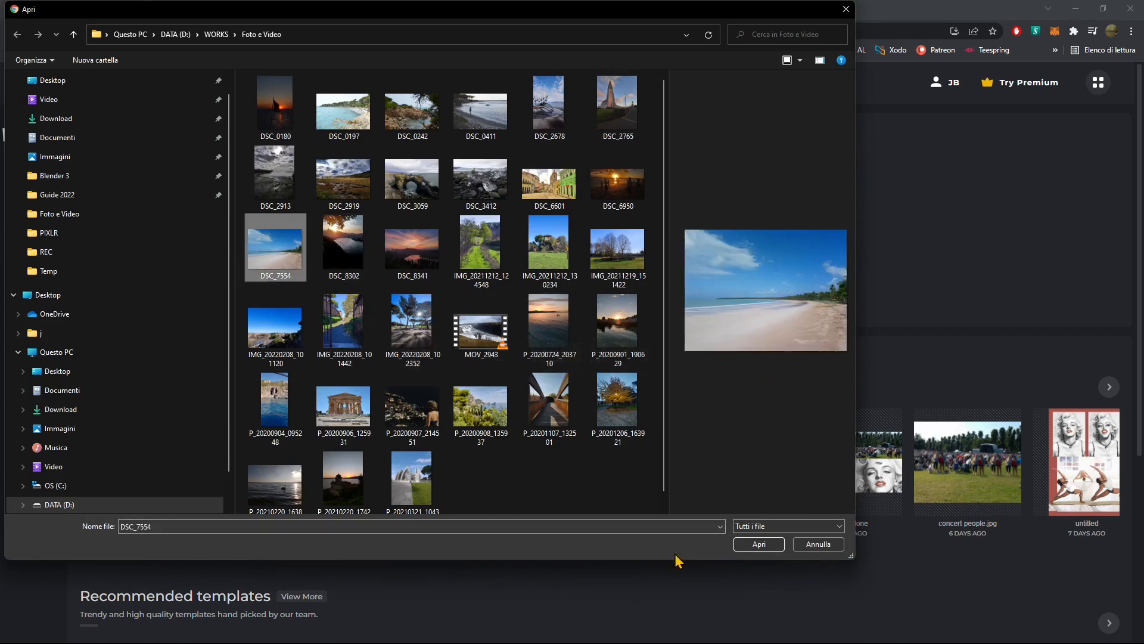
left_click(759, 543)
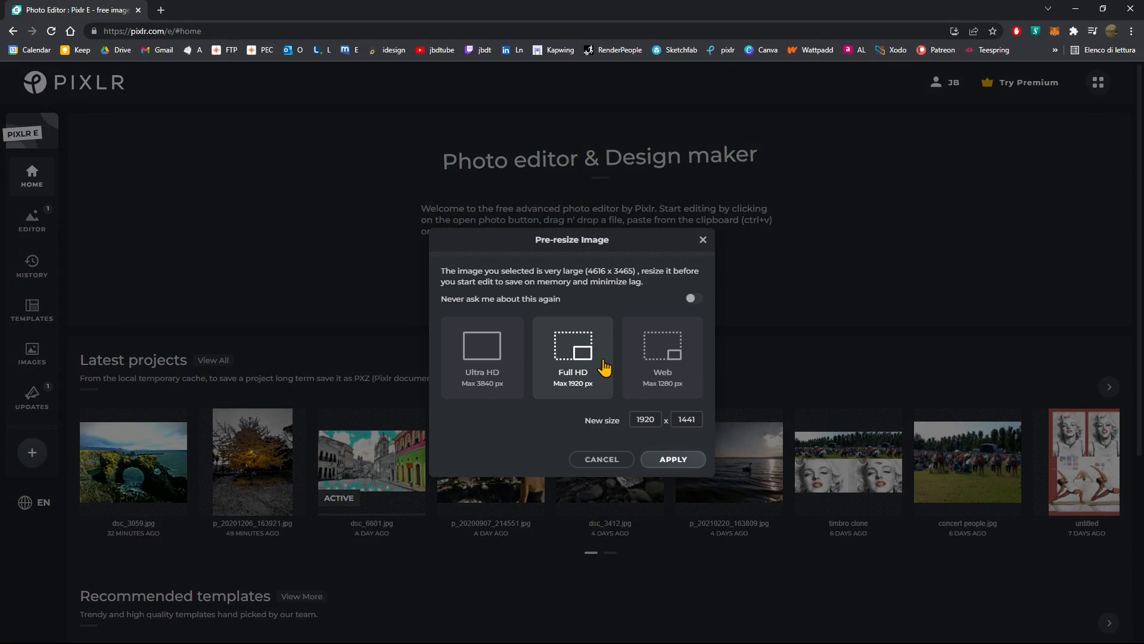
left_click(604, 368)
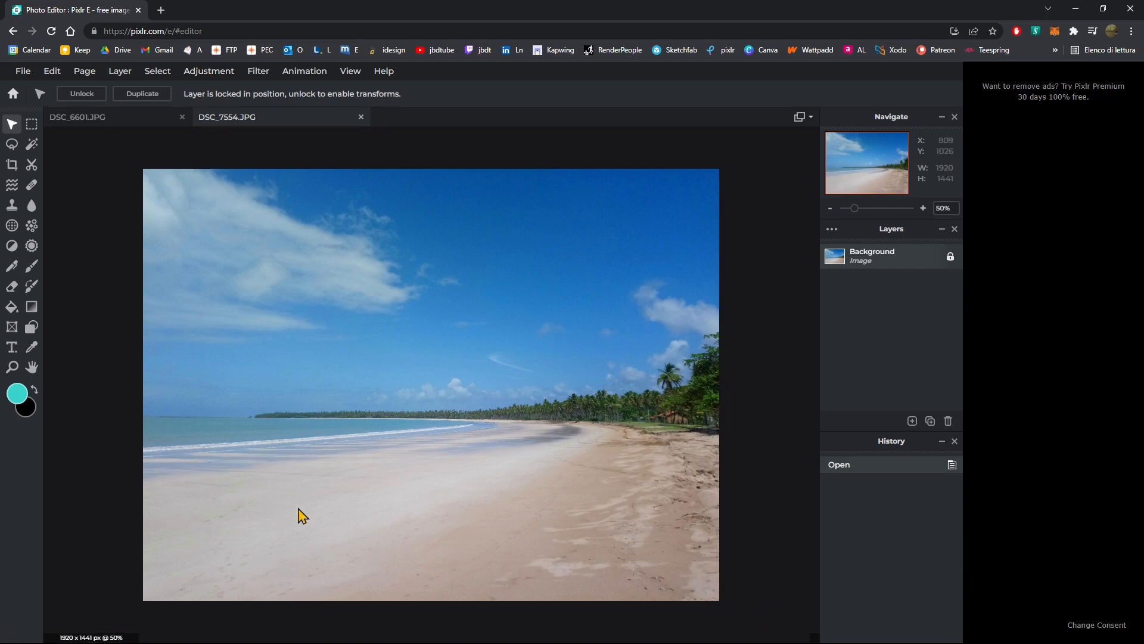
Step: Try Auto adjust on the beach photo, and undo it
left_click(292, 71)
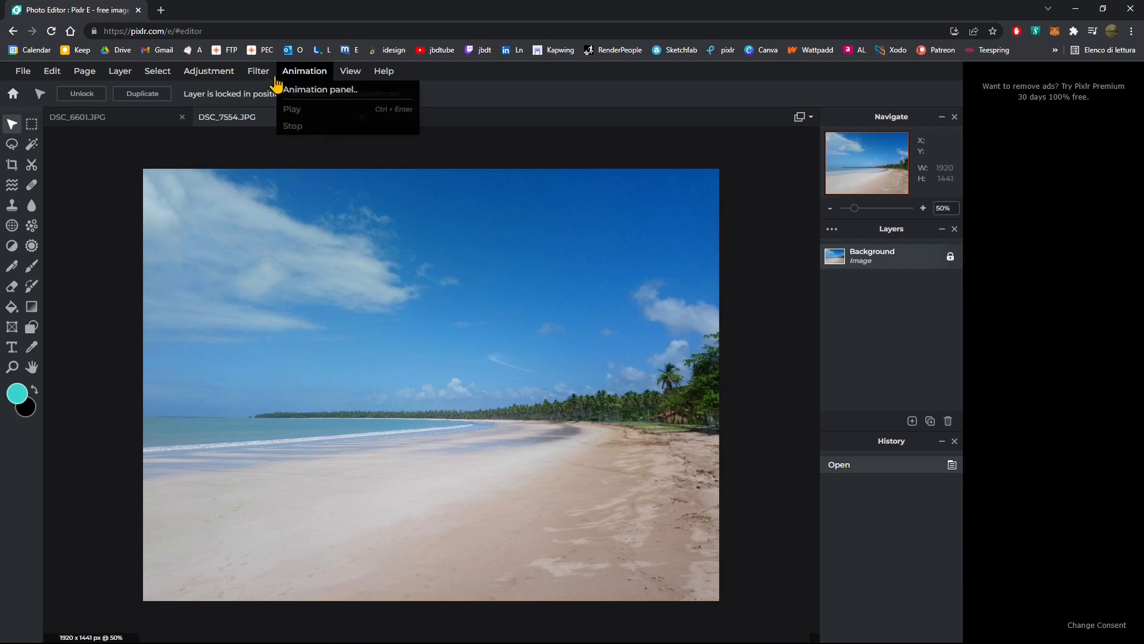
left_click(211, 72)
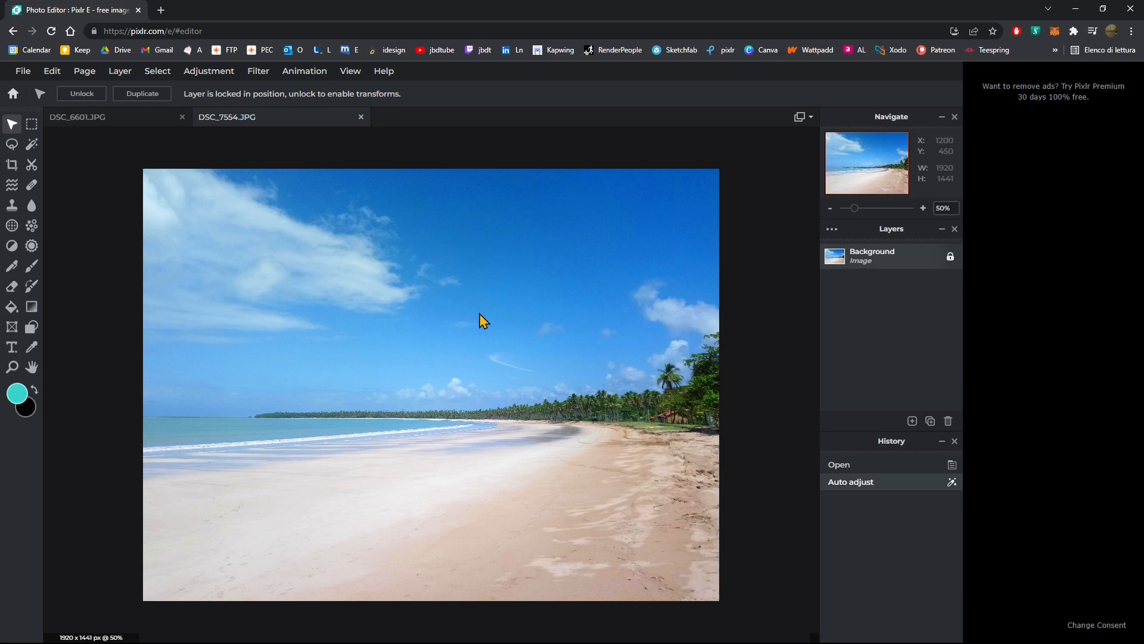
key("ctrl+z")
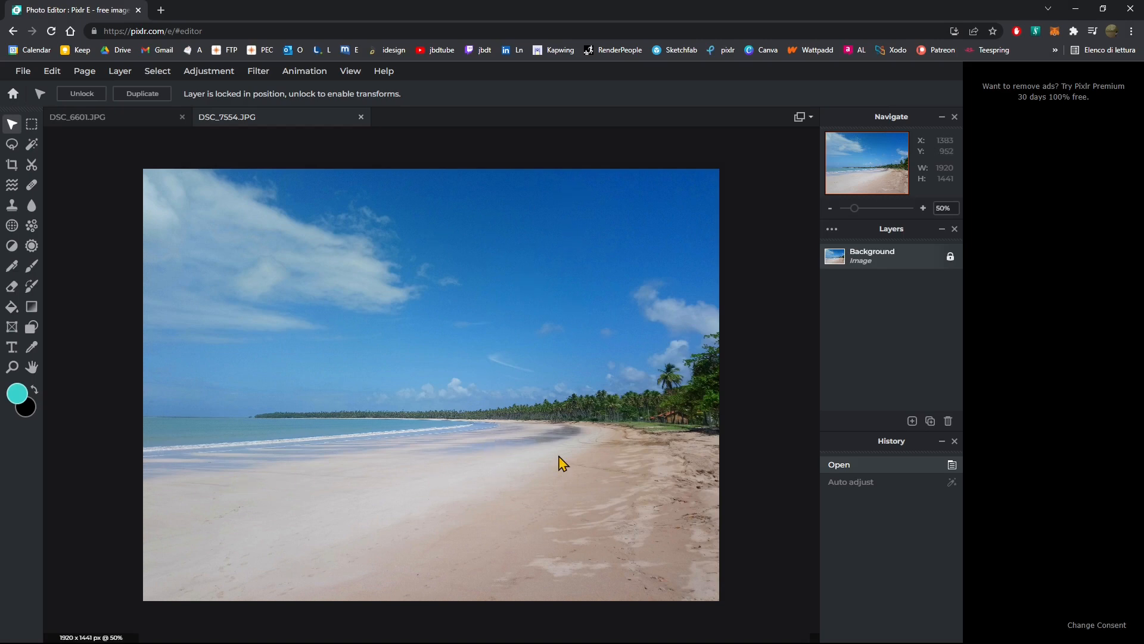
Step: Start the Levels adjustment on the beach photo and set the overall input white level to 226
left_click(217, 71)
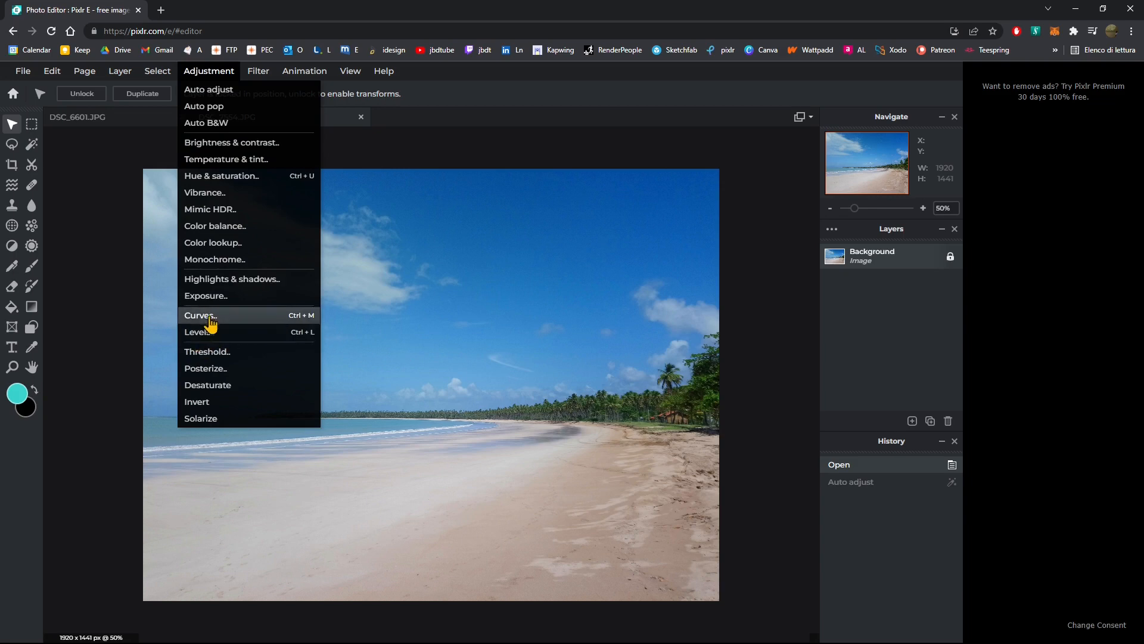
left_click(208, 71)
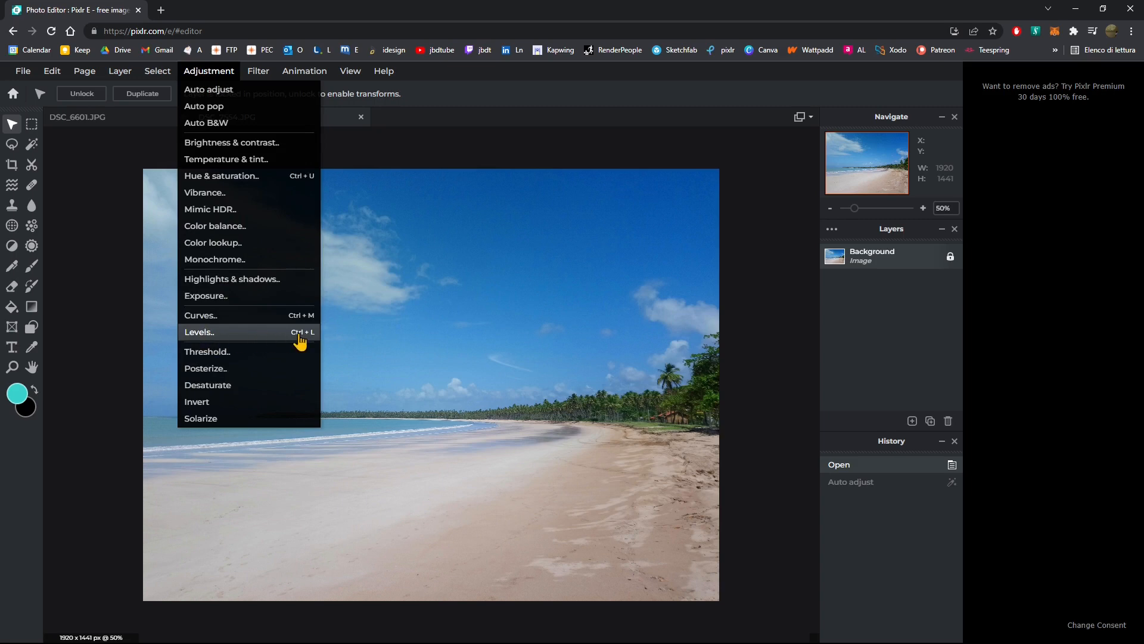
left_click(202, 334)
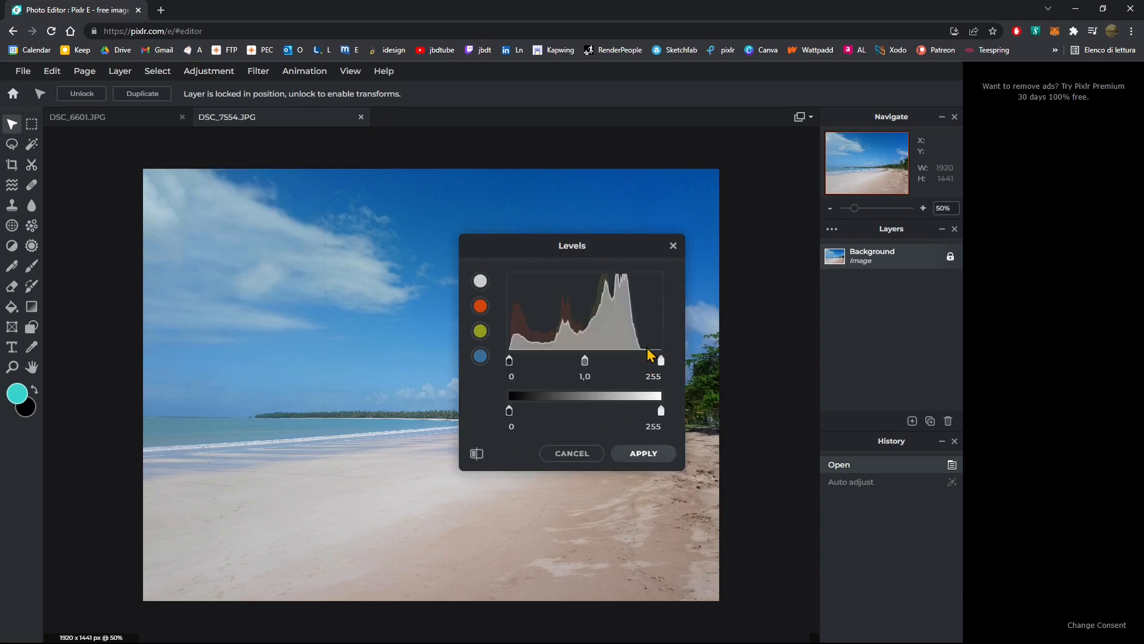
left_click_drag(613, 245, 623, 248)
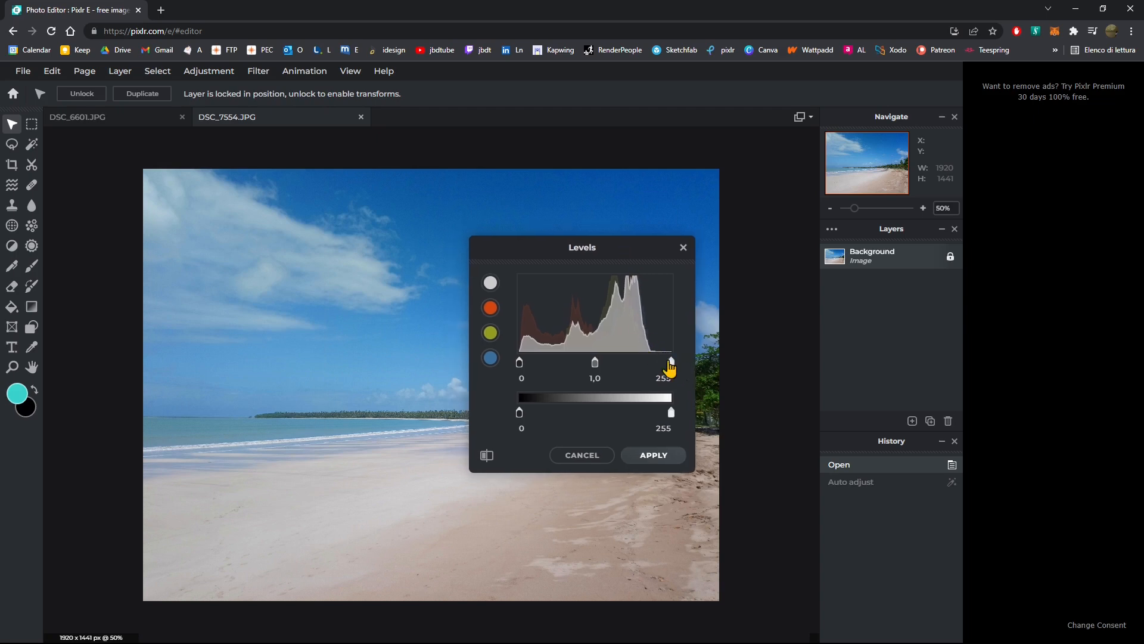
left_click_drag(673, 366, 657, 365)
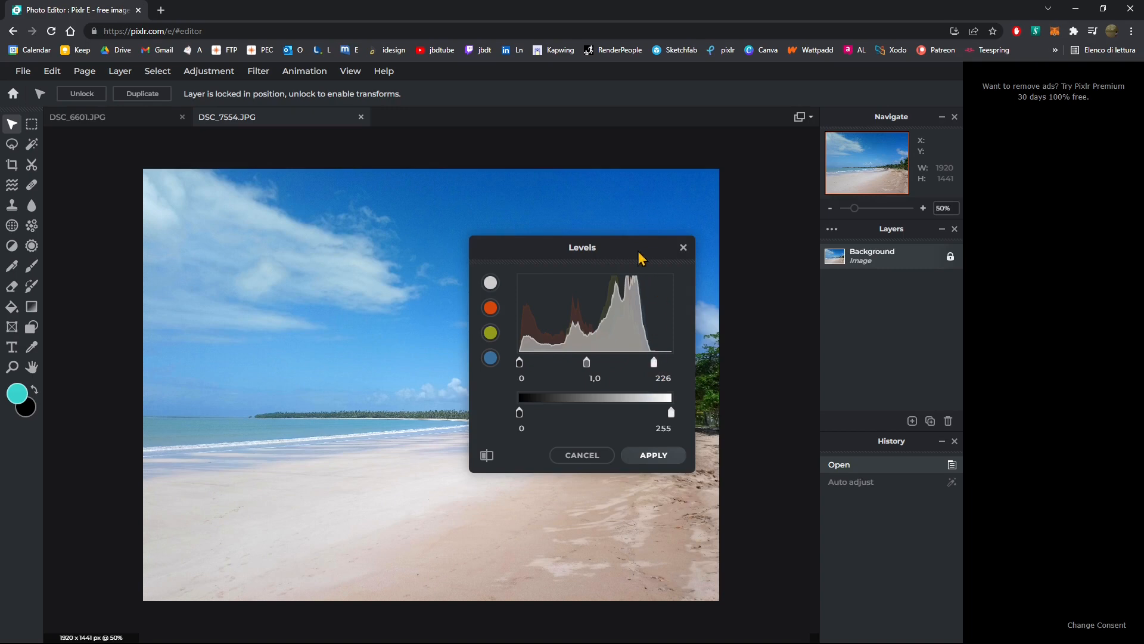
Step: Set the overall midtone level to 0.9, keeping the input black level at 0
left_click_drag(639, 254, 782, 233)
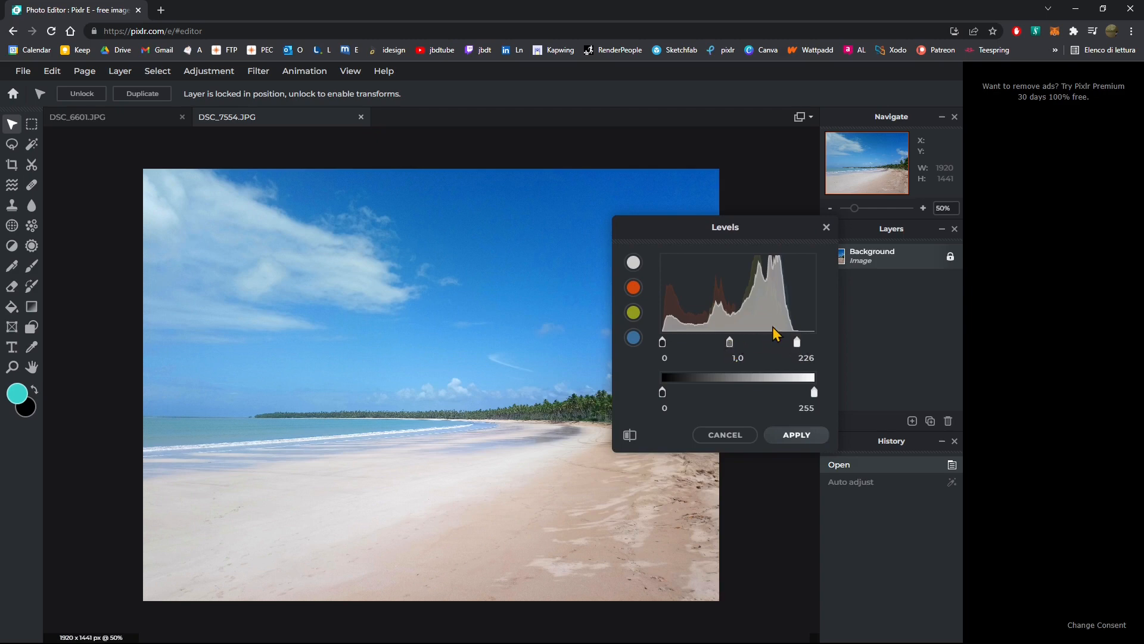
left_click_drag(730, 343, 732, 344)
mouse_move(663, 348)
left_mouse_down()
mouse_move(674, 348)
mouse_move(661, 348)
left_mouse_up()
left_click_drag(734, 234, 689, 230)
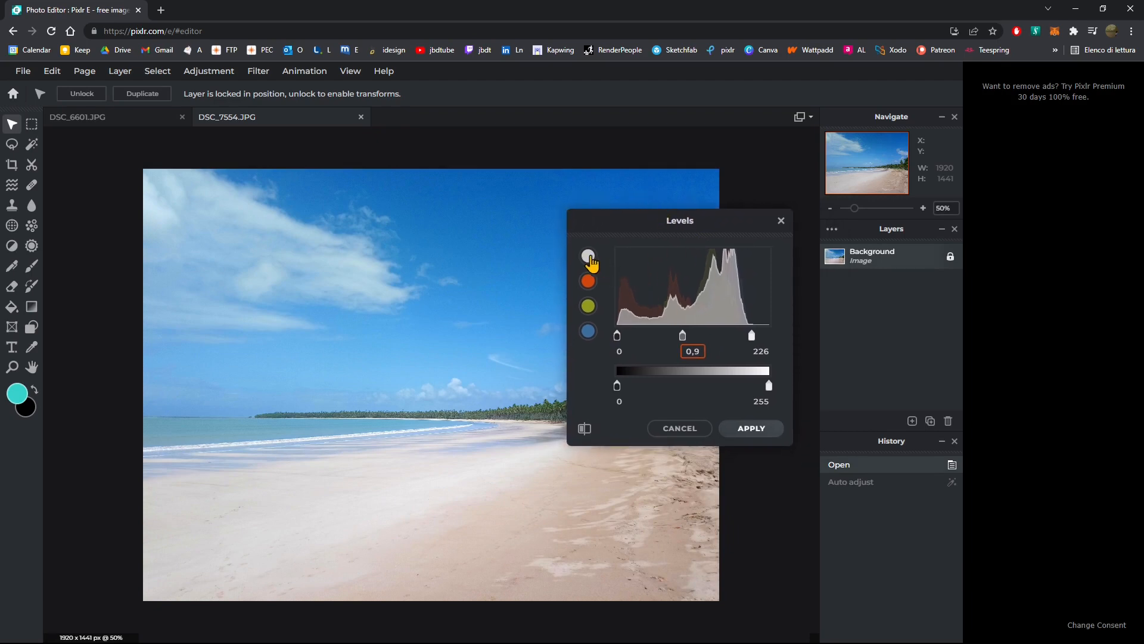
Step: Examine the red, green and blue channel histograms in Levels one by one
left_click(589, 287)
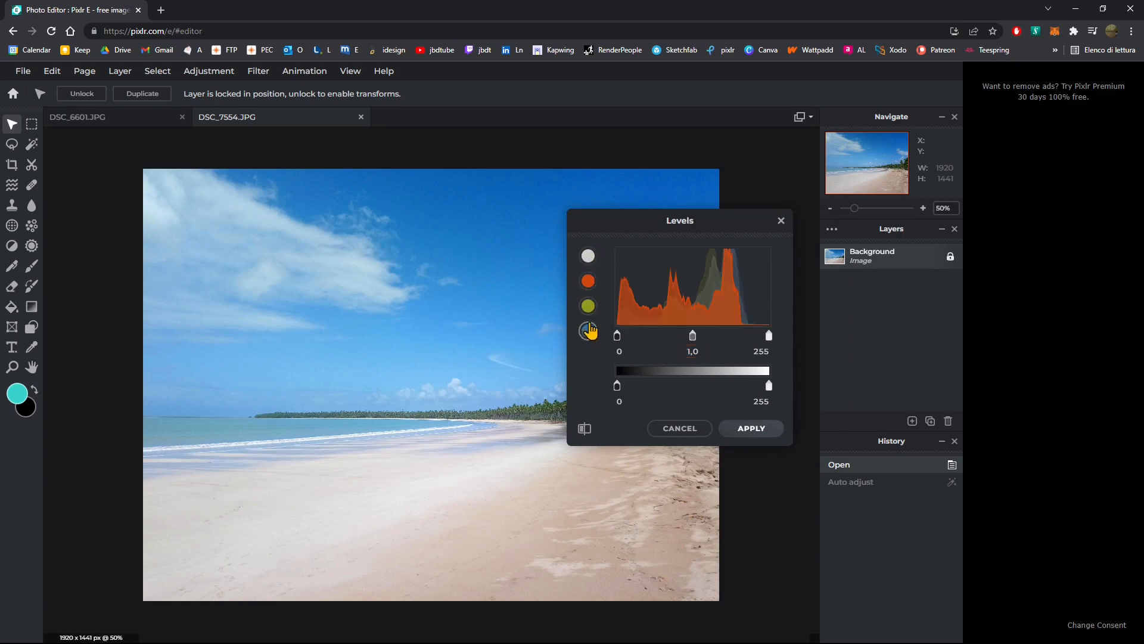
left_click(589, 307)
left_click(590, 332)
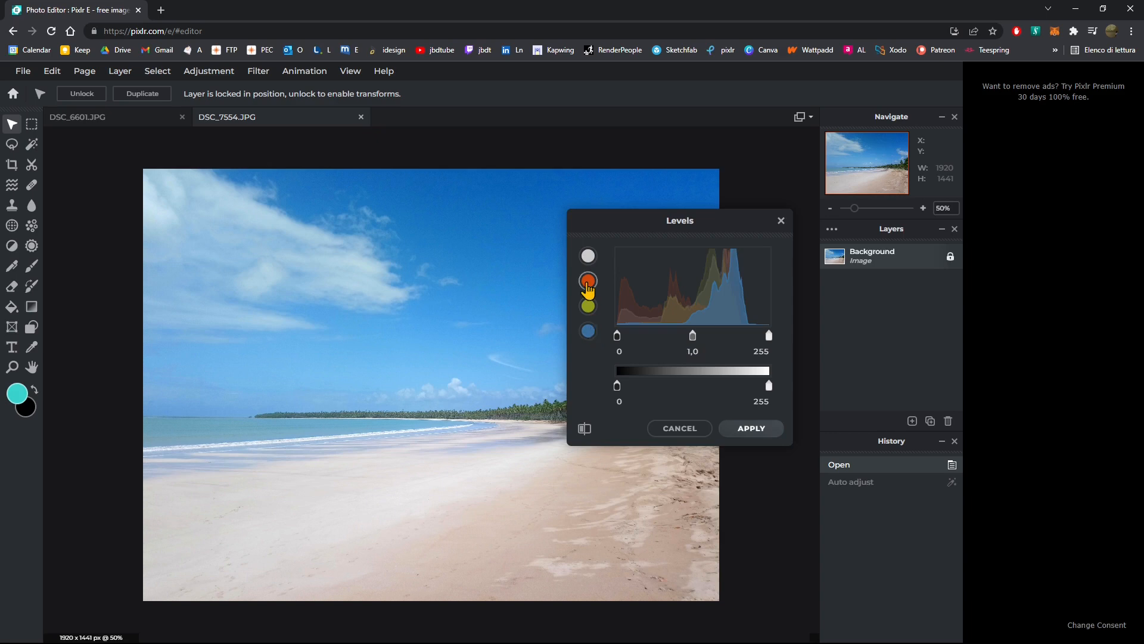
left_click(587, 287)
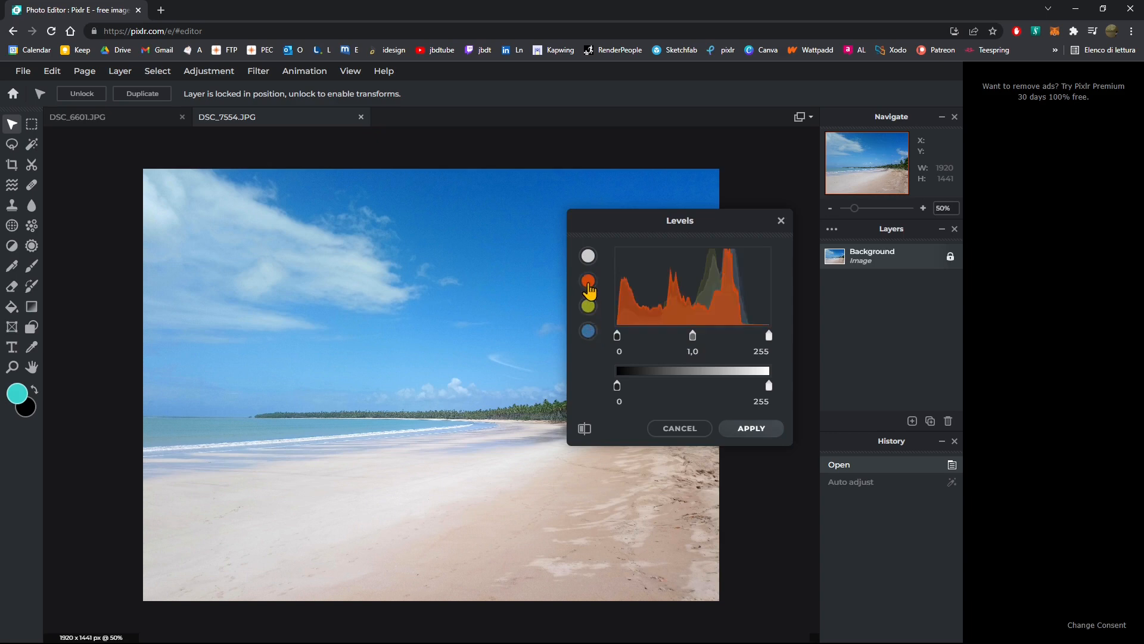
left_click(590, 307)
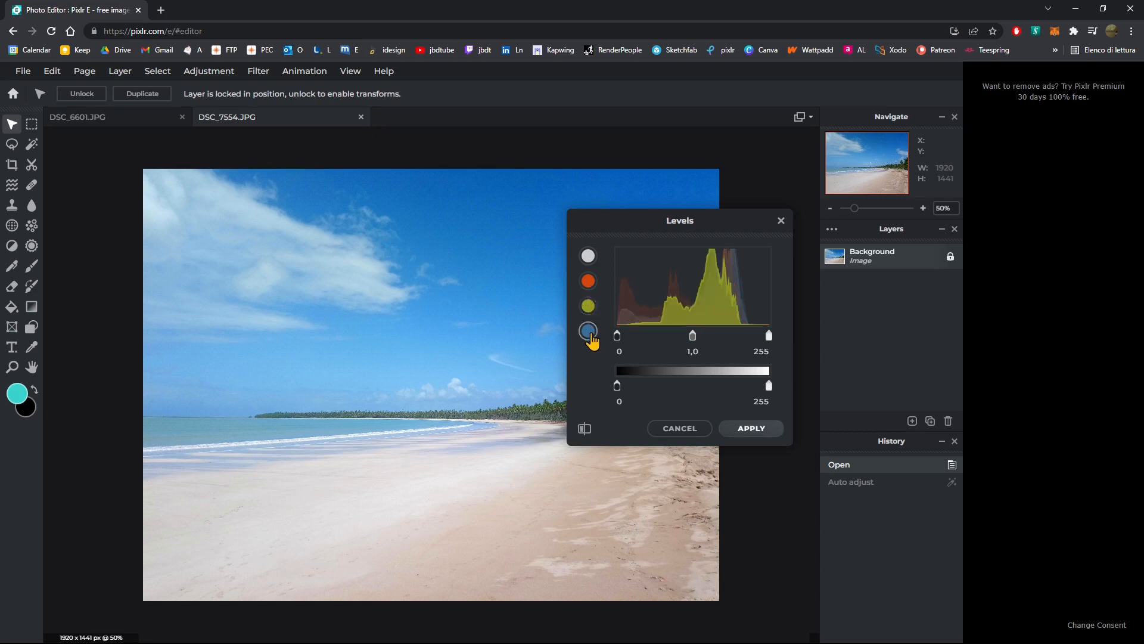
left_click(589, 334)
left_click(589, 285)
left_click(589, 306)
left_click(588, 332)
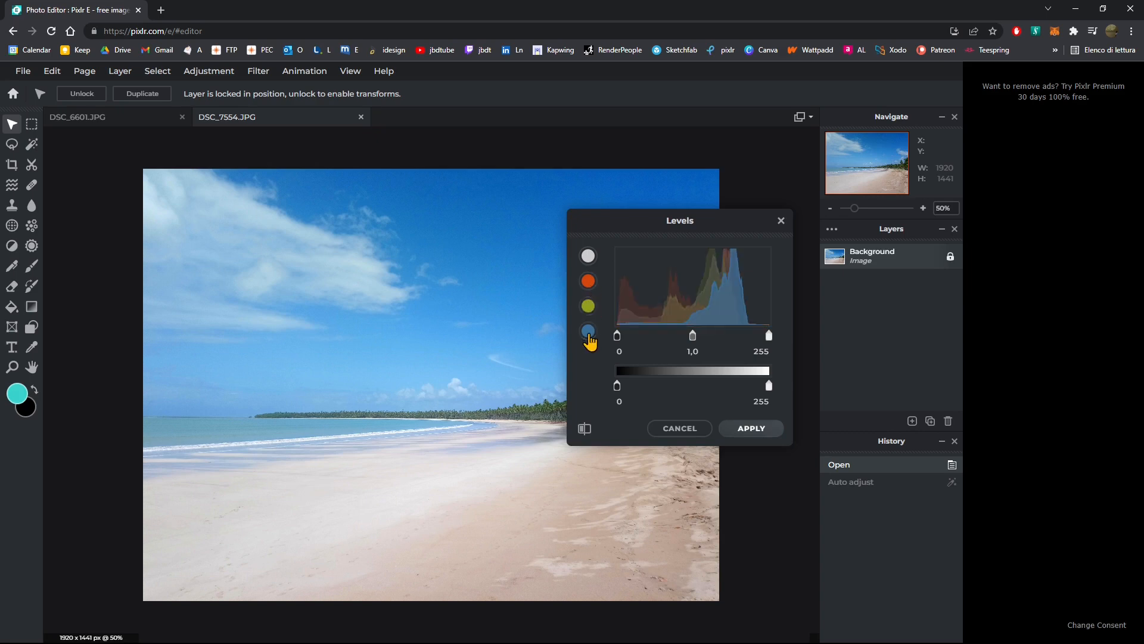
left_click(589, 284)
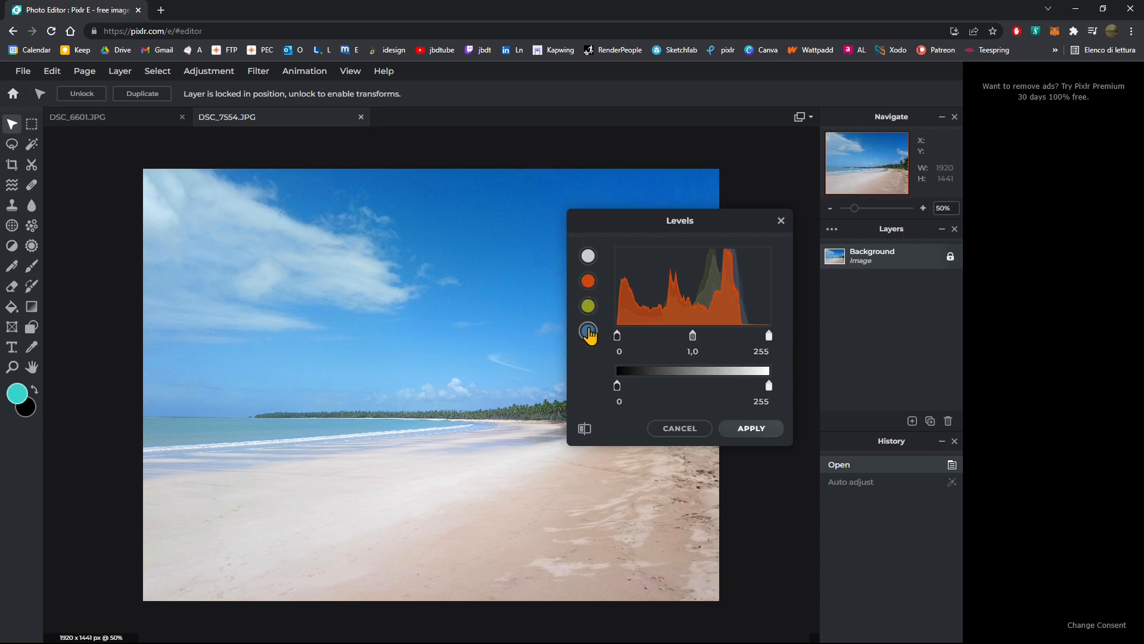
Step: Set the blue channel's input white level to 229 and try out its midtone and black levels
left_click(589, 332)
left_click_drag(769, 336, 753, 340)
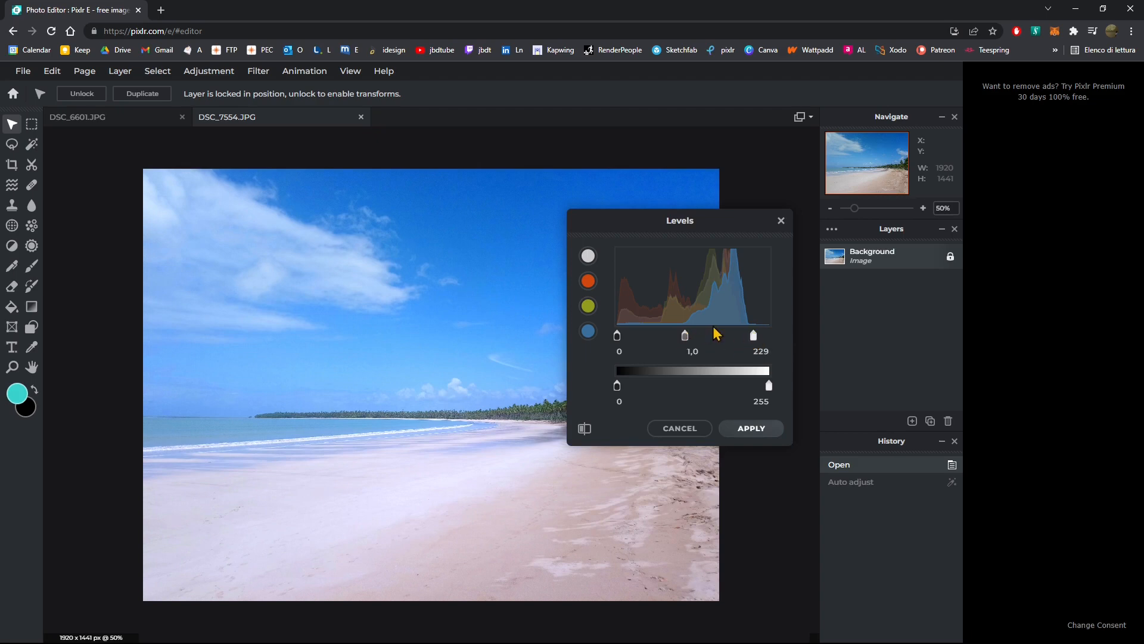
mouse_move(680, 339)
left_mouse_down()
mouse_move(706, 347)
mouse_move(682, 341)
mouse_move(693, 346)
left_mouse_up()
left_click_drag(618, 339, 619, 343)
Step: Set the red channel's midtone level to 0.8
left_click(594, 314)
left_click(589, 283)
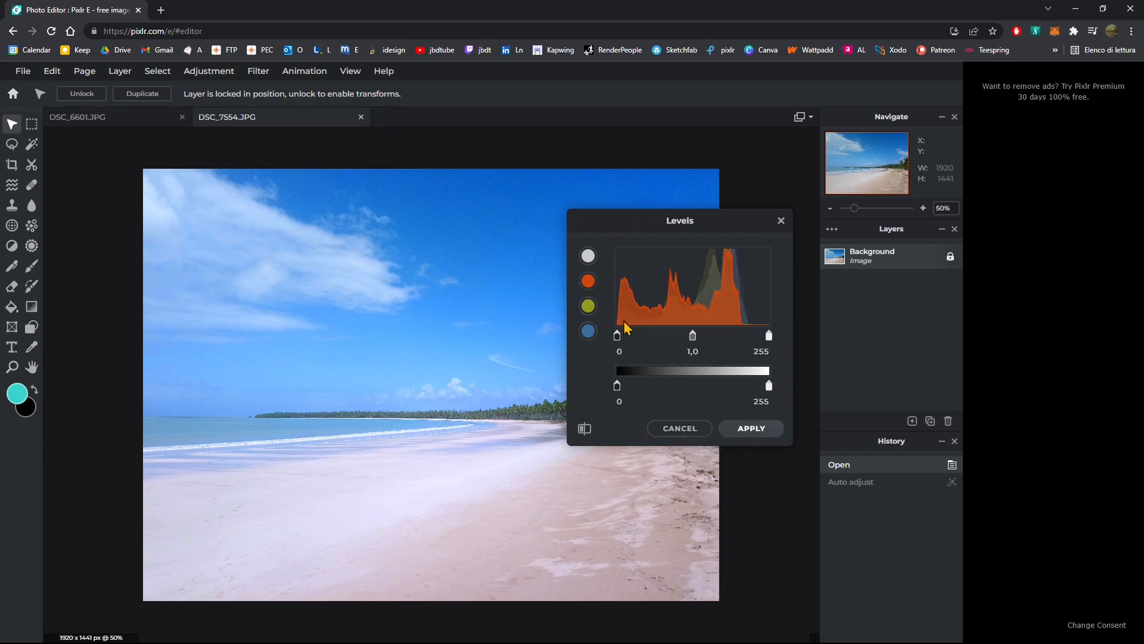
left_click_drag(691, 336, 685, 338)
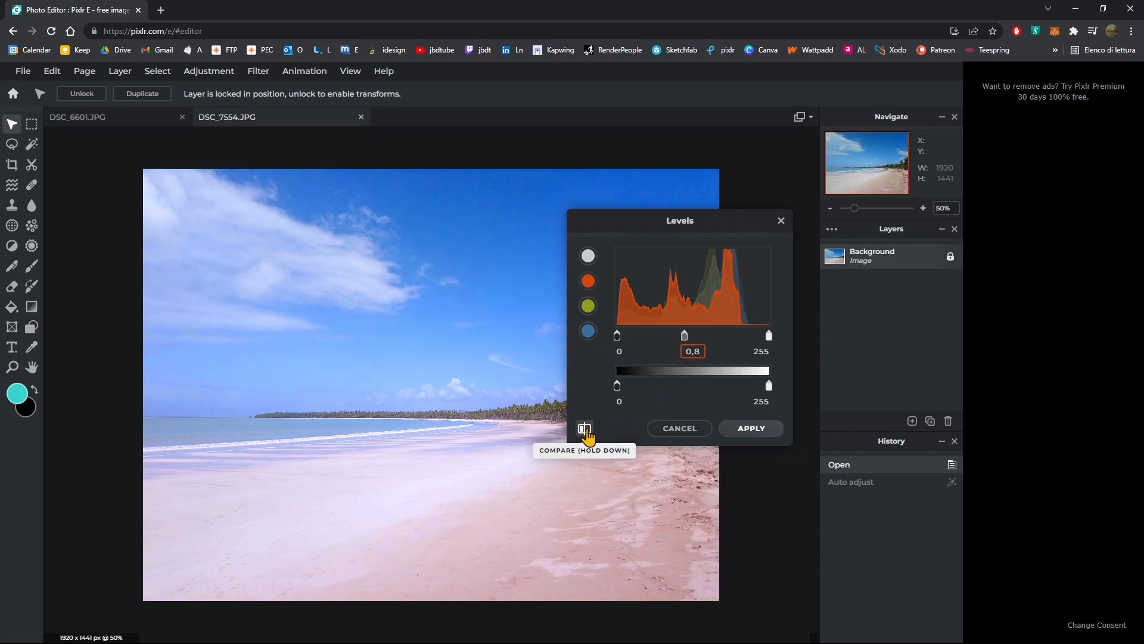
Step: Compare the levels-adjusted beach photo with the original several times
left_click(586, 433)
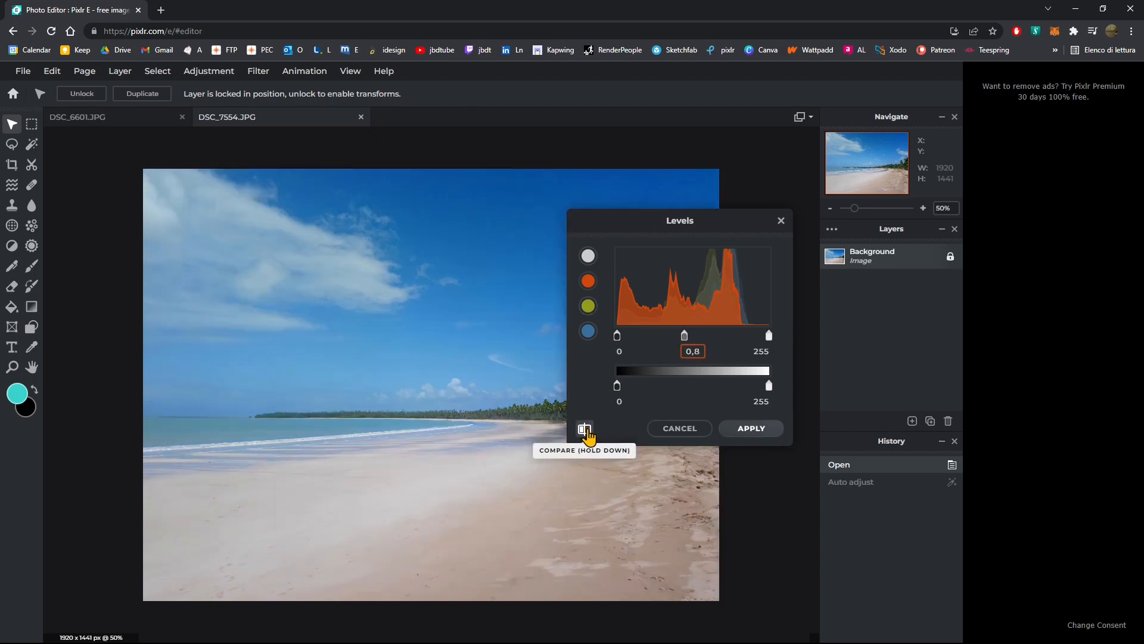
left_click_drag(586, 433, 586, 433)
left_click(586, 434)
left_click(586, 433)
left_click(586, 433)
left_click(586, 433)
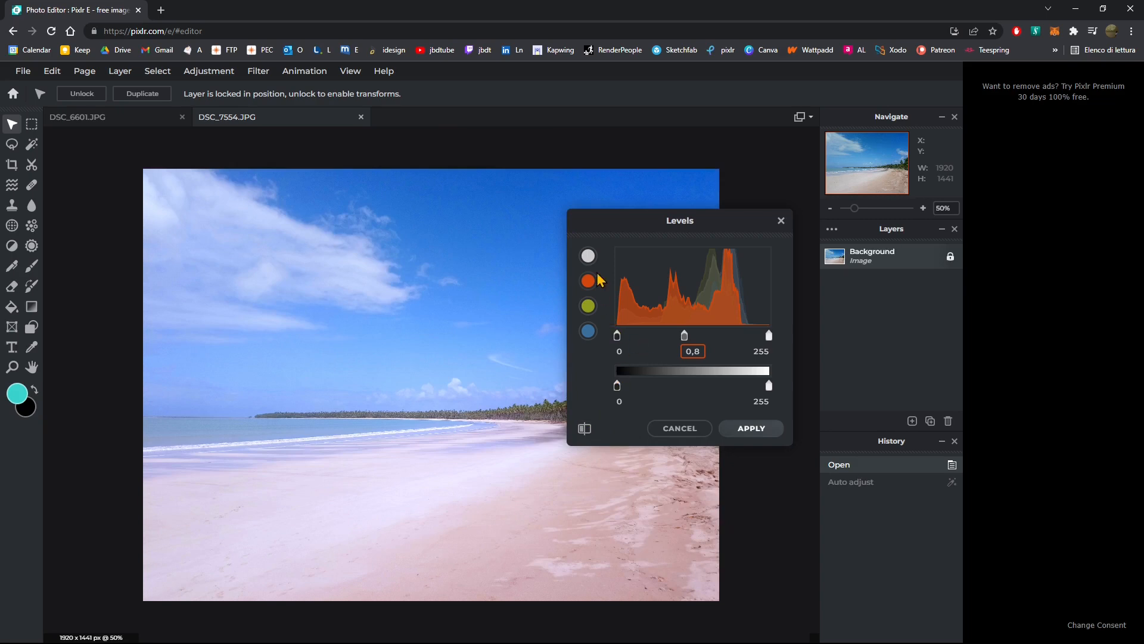
Step: Set the green channel's midtone to 3.9 and input white level to 214, and apply the Levels adjustment
left_click(588, 306)
mouse_move(686, 337)
left_mouse_down()
mouse_move(739, 348)
mouse_move(654, 331)
mouse_move(749, 335)
mouse_move(677, 339)
mouse_move(719, 335)
left_mouse_up()
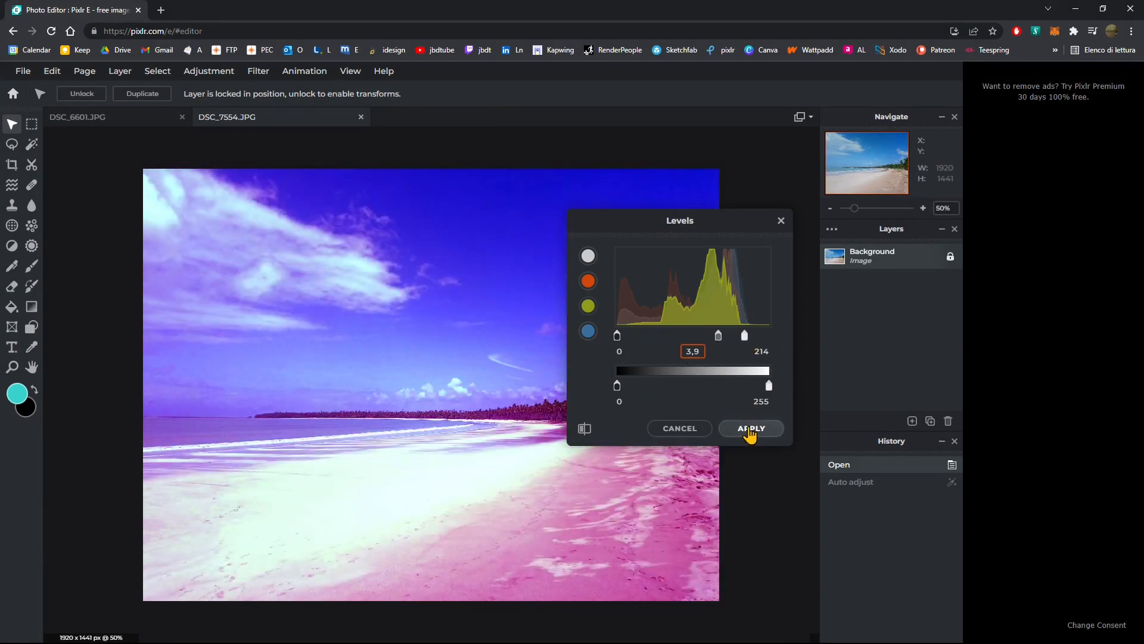
left_click(751, 428)
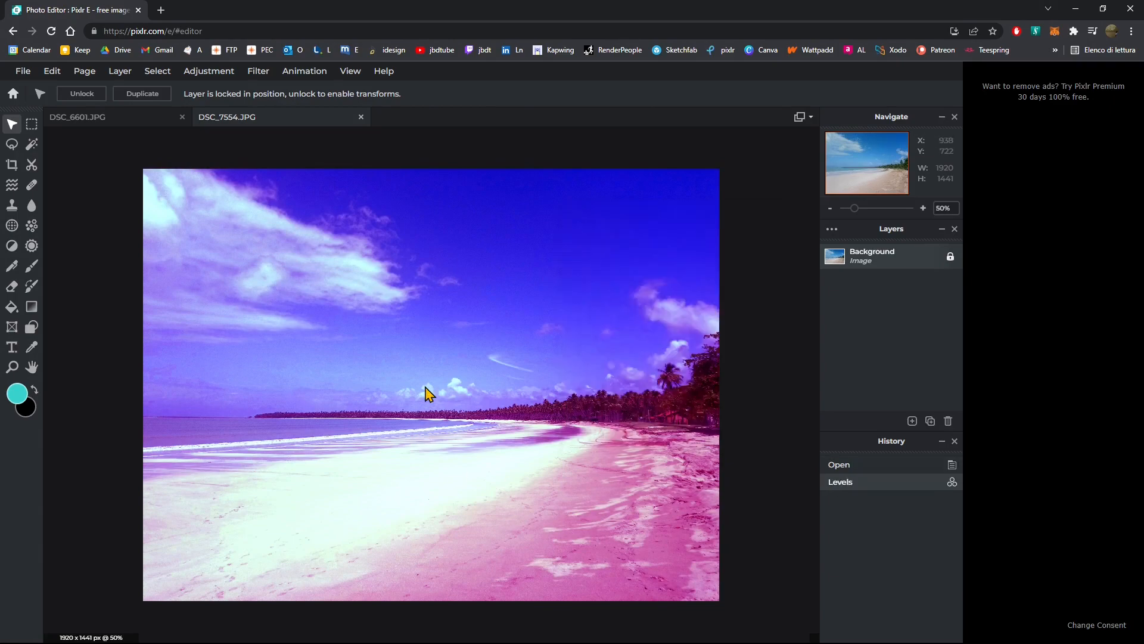
Step: Close both open images, DSC_7554 and DSC_6601
left_click(360, 117)
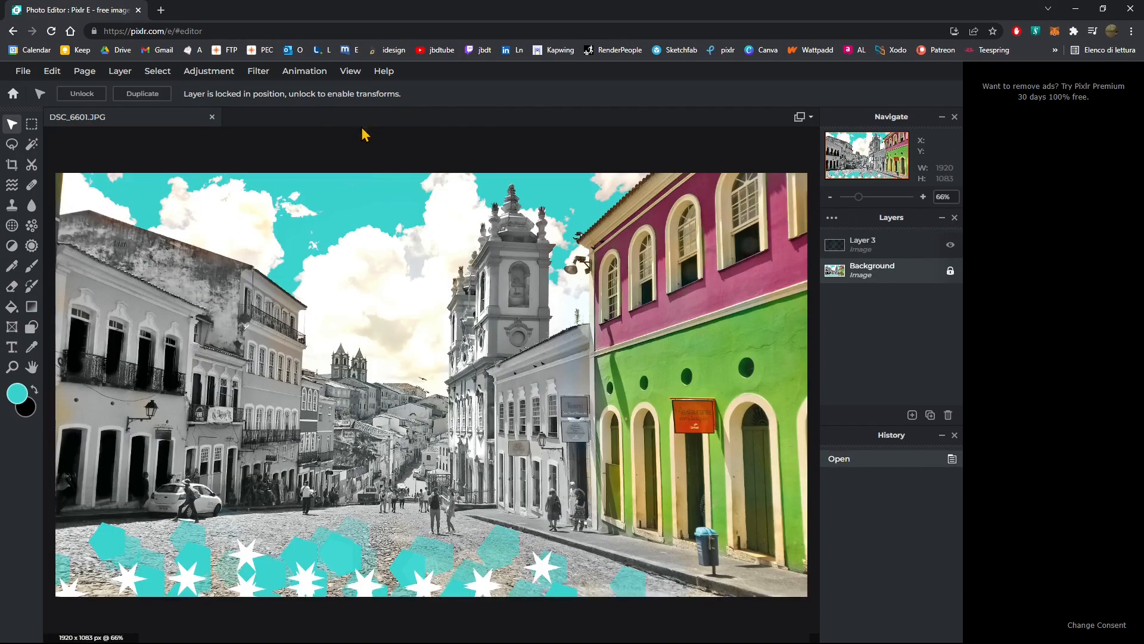
left_click(182, 116)
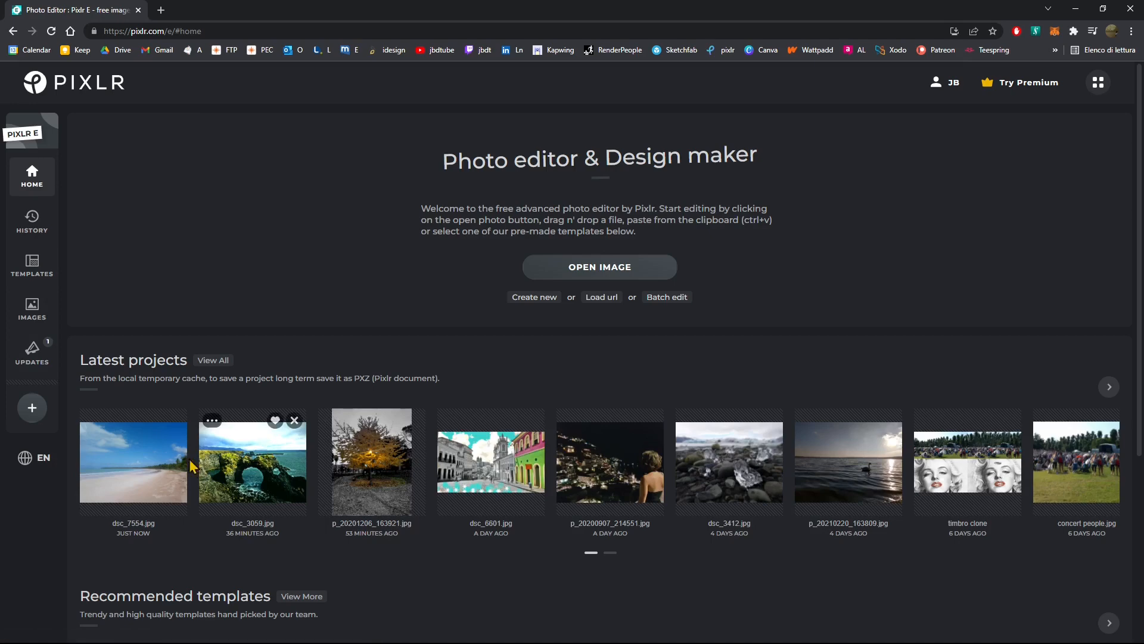
Step: Open the photo DSC_3059, pre-resized to Full HD at 1920 x 1441 px
left_click(557, 262)
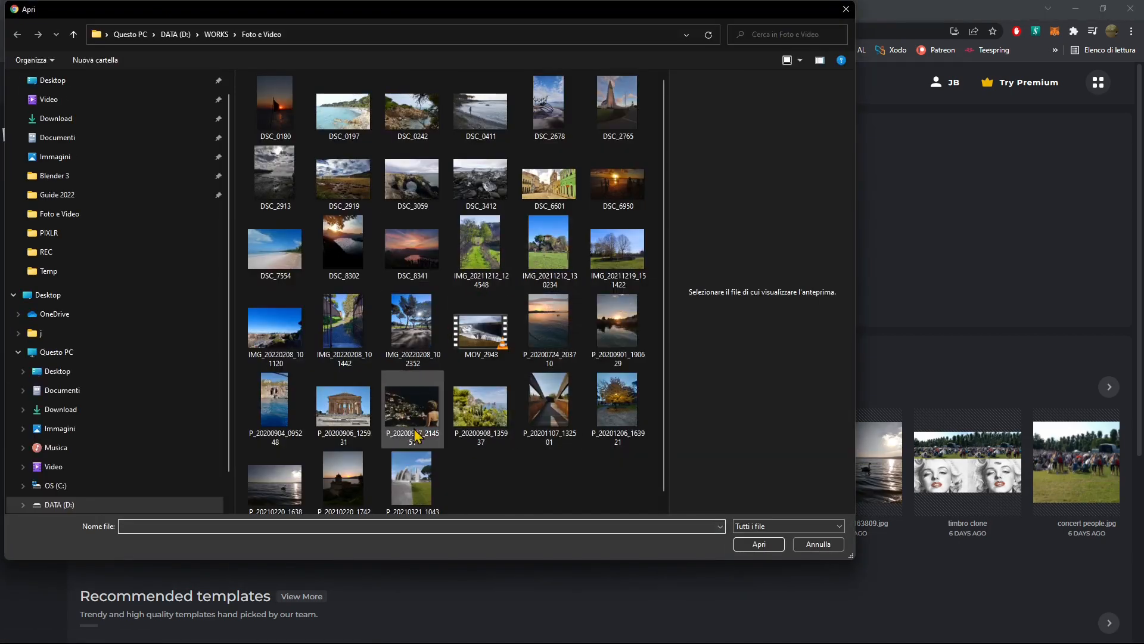
left_click(411, 179)
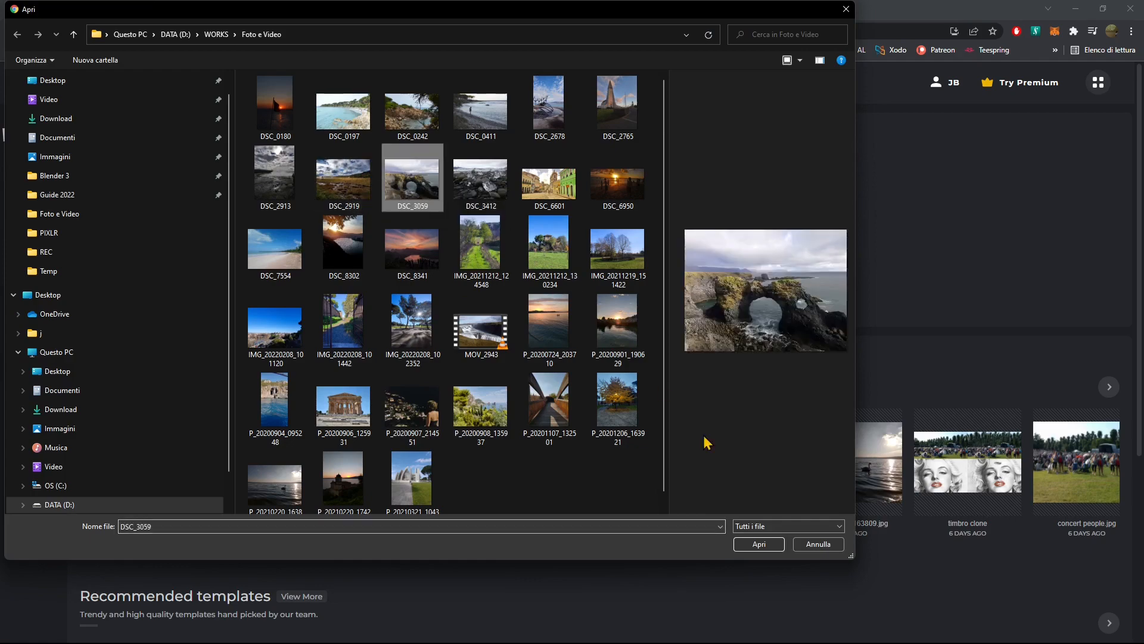
left_click(774, 545)
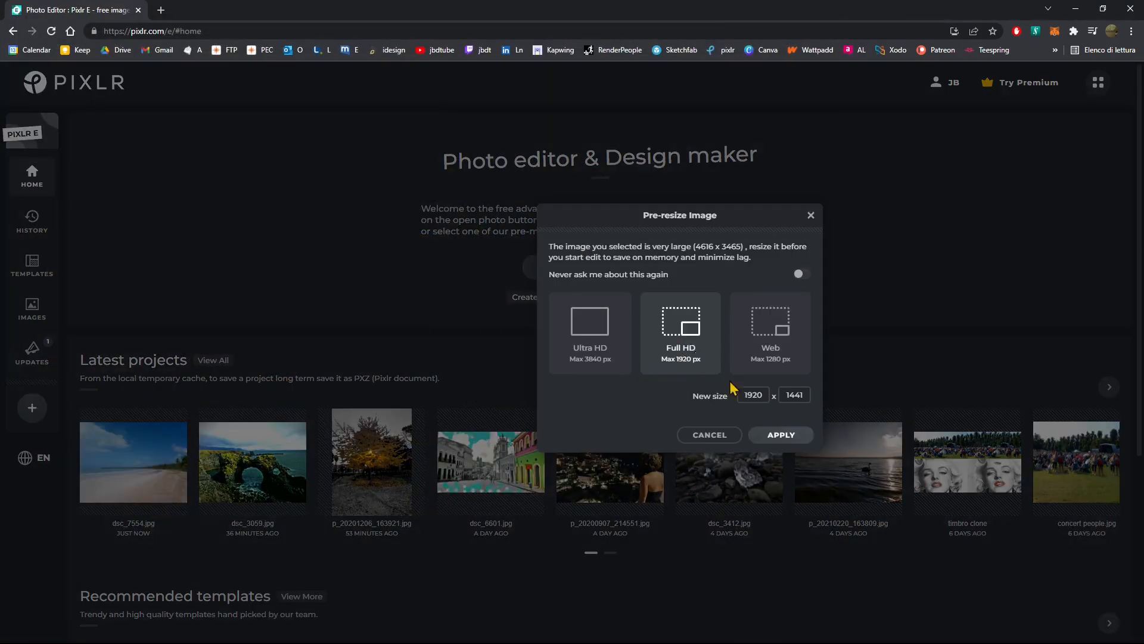
left_click(786, 438)
Step: Try a Curves adjustment that raises the red channel above the diagonal with one lower and one upper control point
left_click(260, 72)
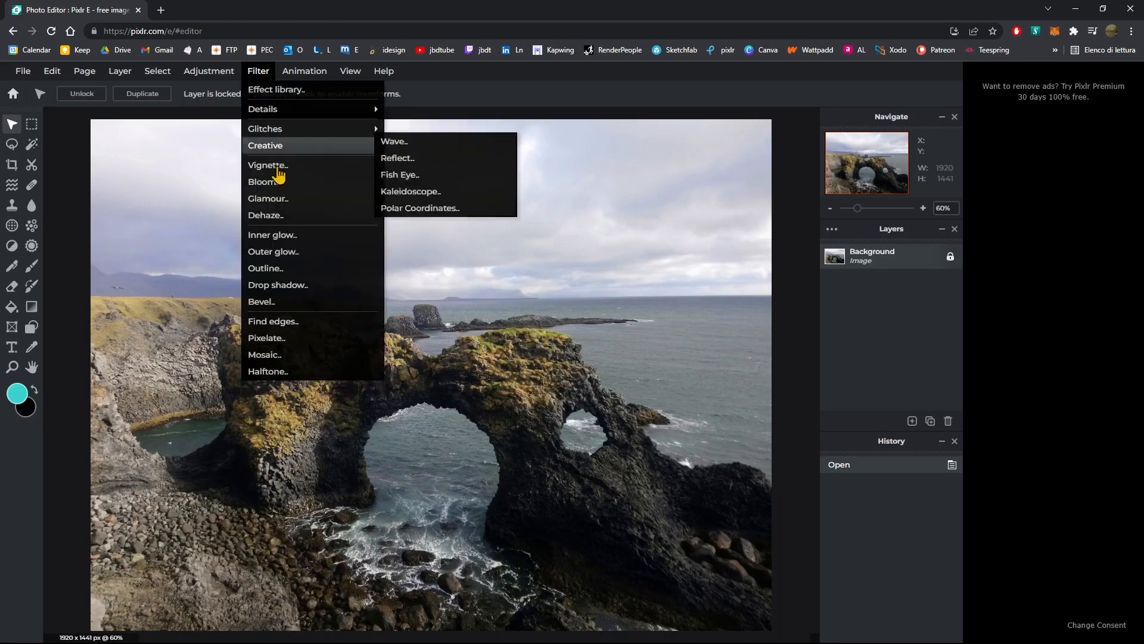
left_click(208, 71)
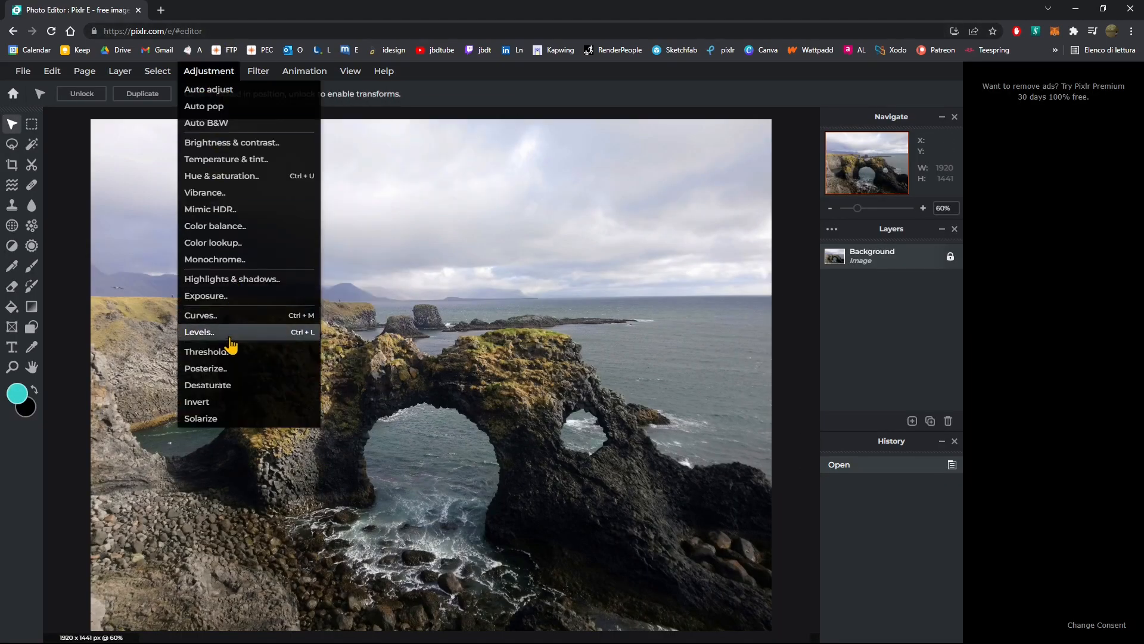
left_click(221, 319)
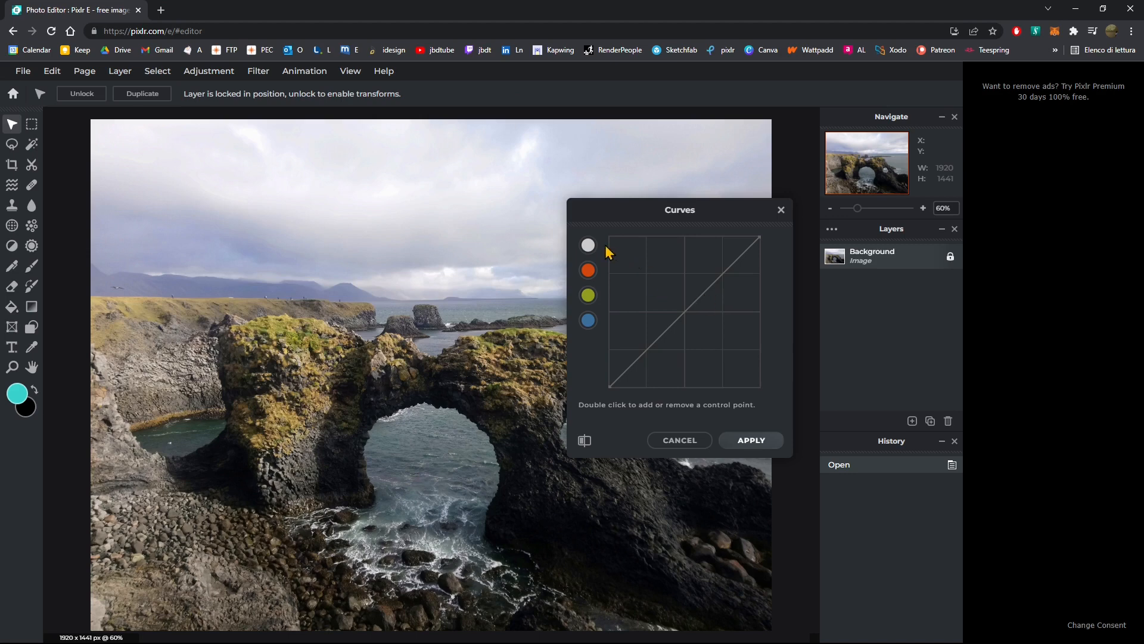
left_click(588, 296)
left_click(588, 272)
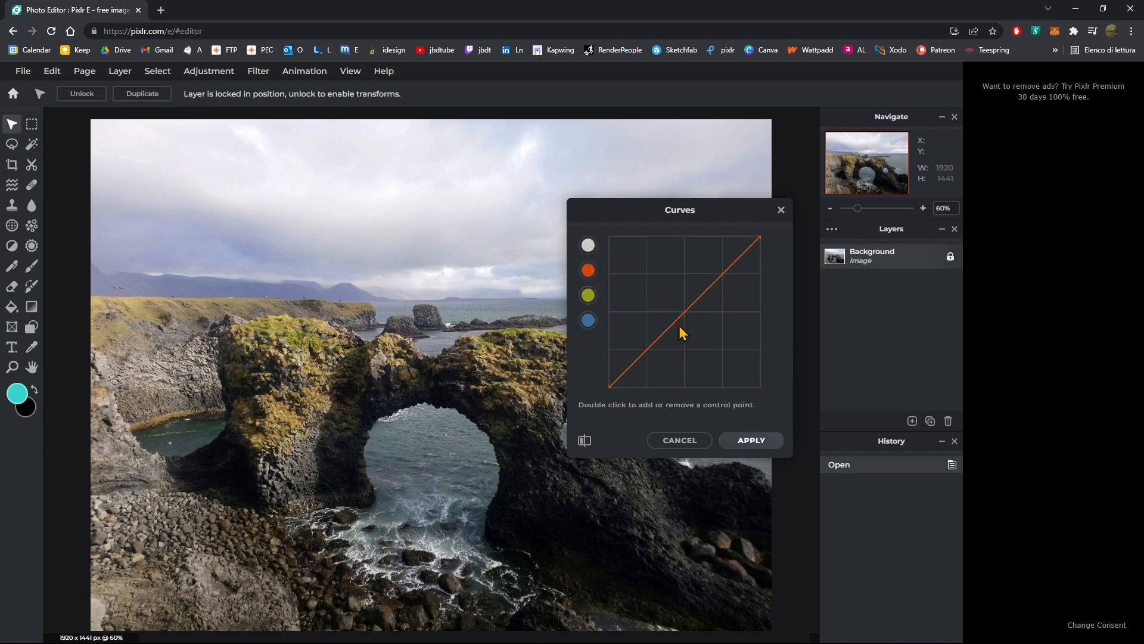
left_click(588, 245)
left_click(588, 270)
left_click_drag(649, 347, 646, 342)
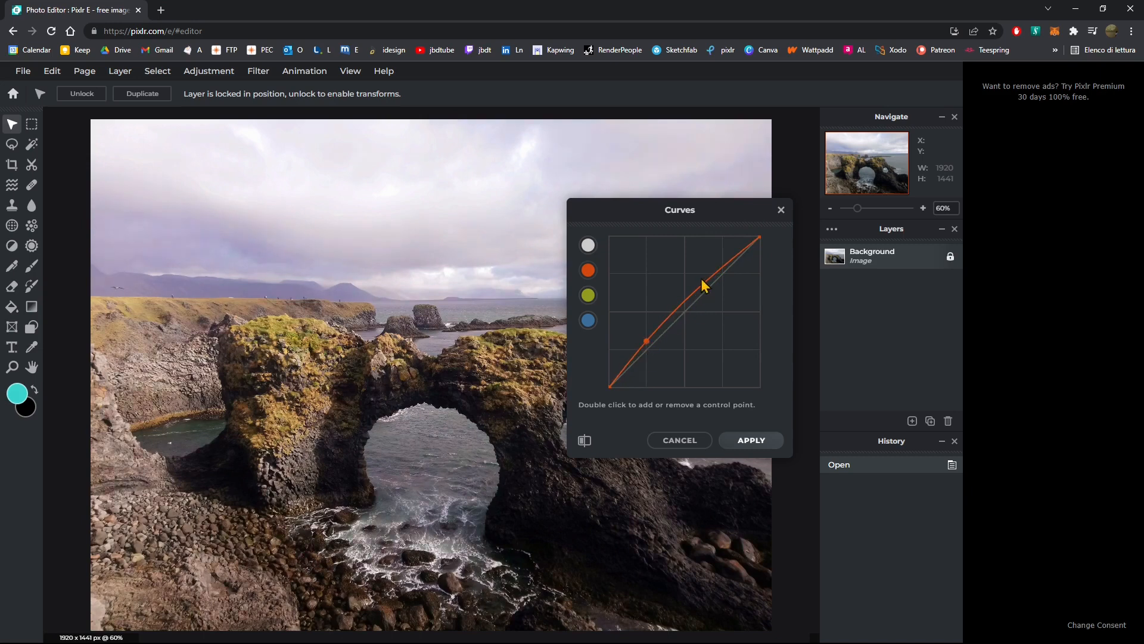
mouse_move(713, 287)
left_mouse_down()
mouse_move(708, 265)
mouse_move(732, 307)
mouse_move(715, 272)
left_mouse_up()
mouse_move(647, 341)
left_mouse_down()
mouse_move(664, 364)
mouse_move(652, 331)
left_mouse_up()
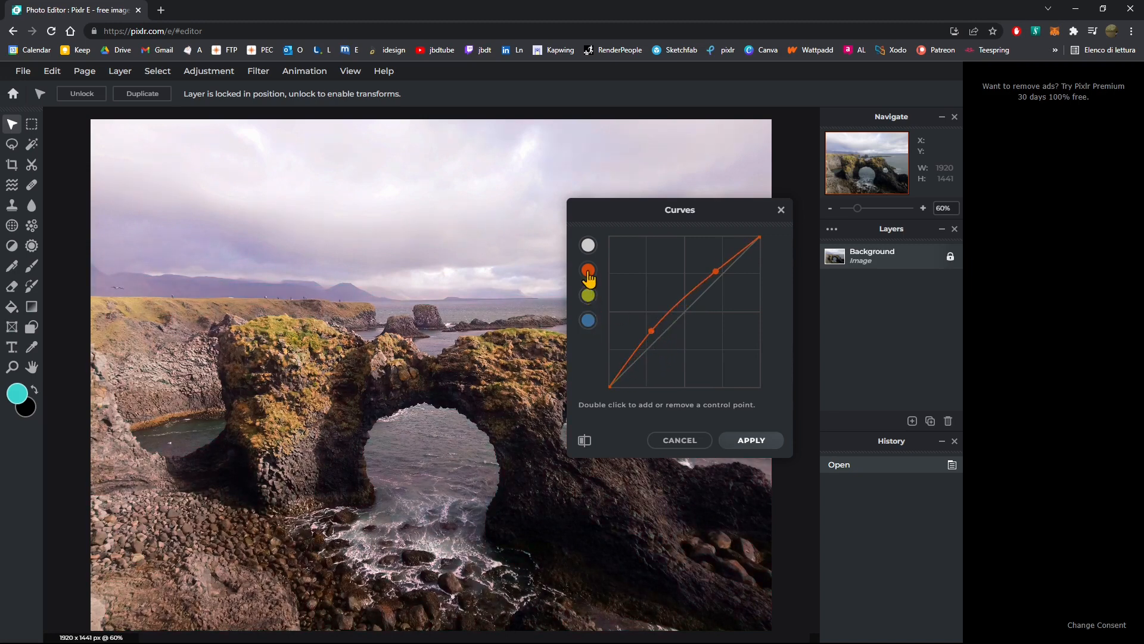
Step: Try lowering the green curve with one control point and the blue curve with a lower and an upper control point
left_click(588, 297)
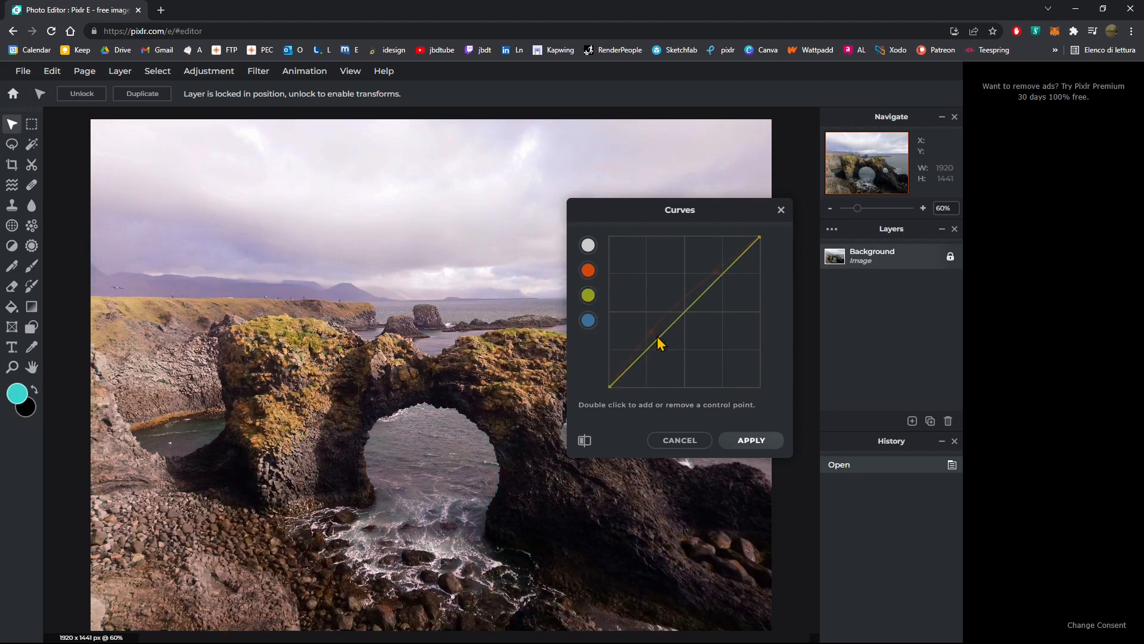
left_click_drag(657, 337, 663, 345)
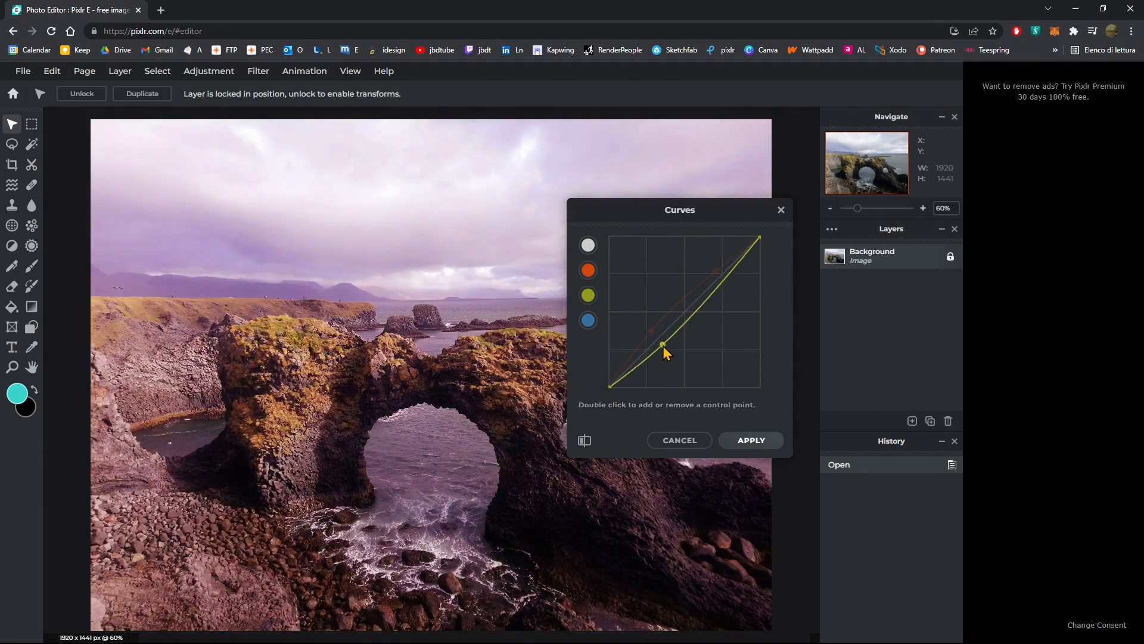
left_click(590, 322)
left_click_drag(663, 334, 674, 352)
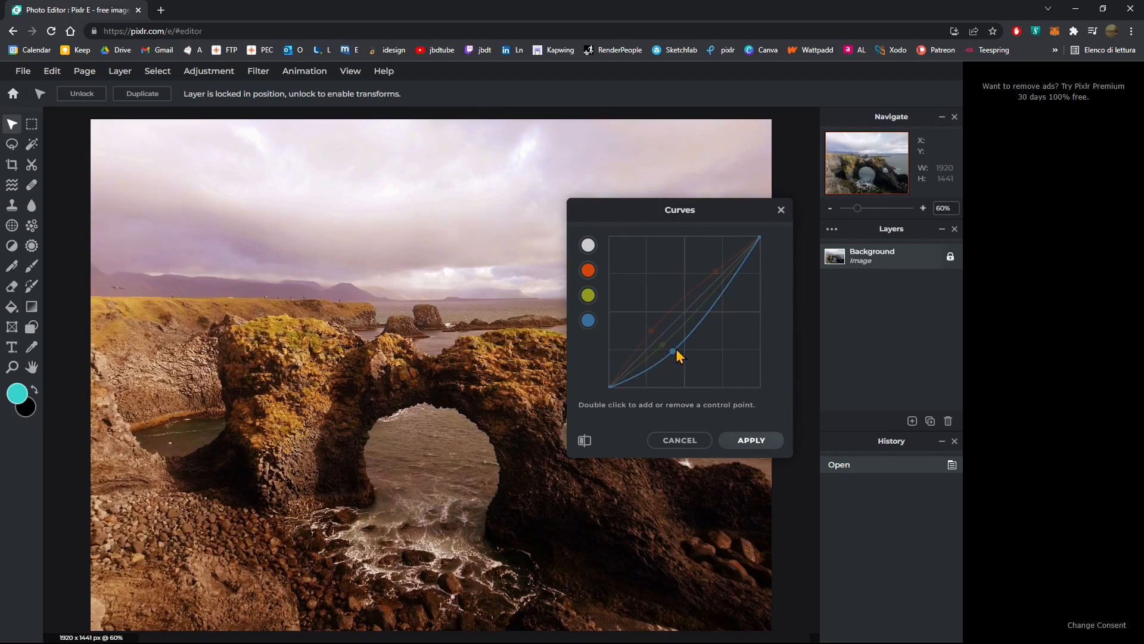
left_click_drag(720, 295, 720, 285)
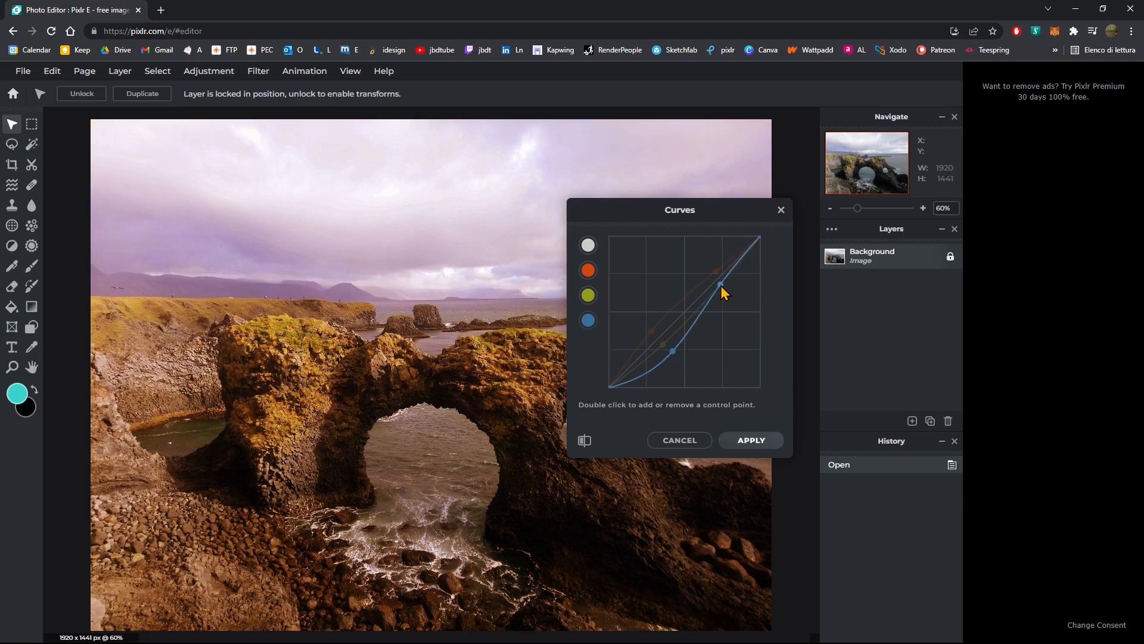
Step: Try returning the green curve's lower point to the diagonal and adding an upper control point below it
left_click(589, 295)
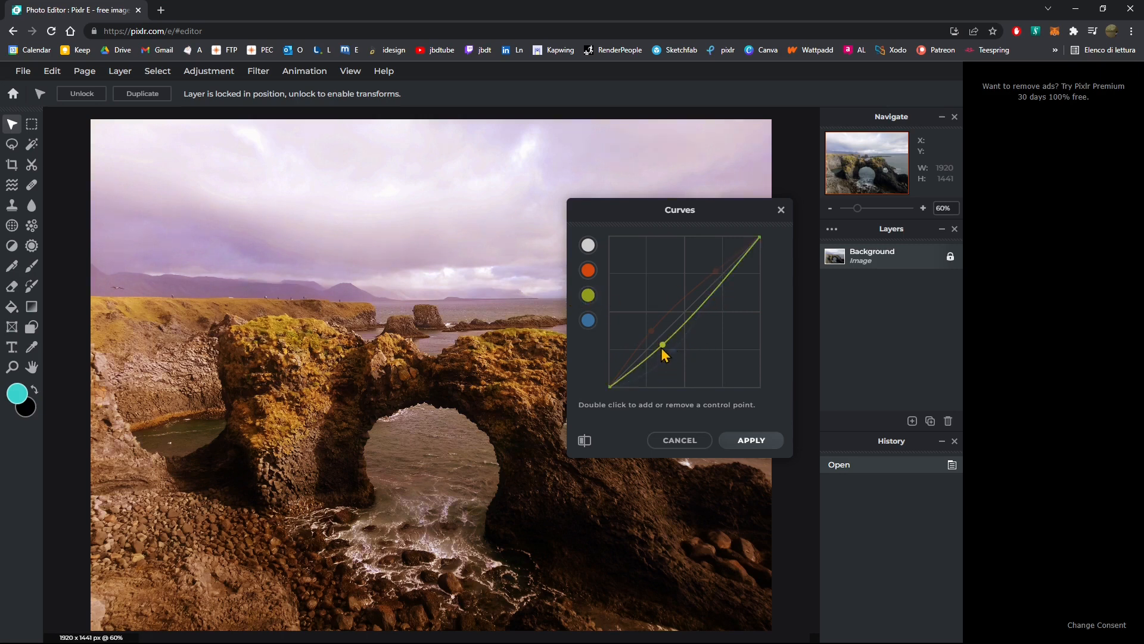
left_click_drag(662, 348, 657, 338)
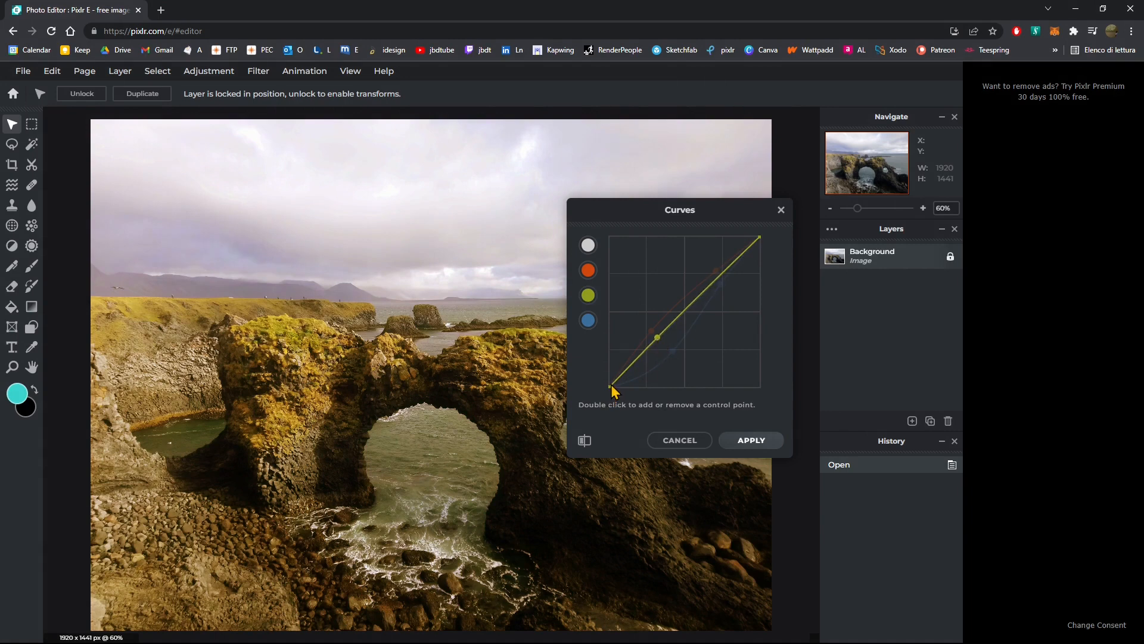
double_click(727, 280)
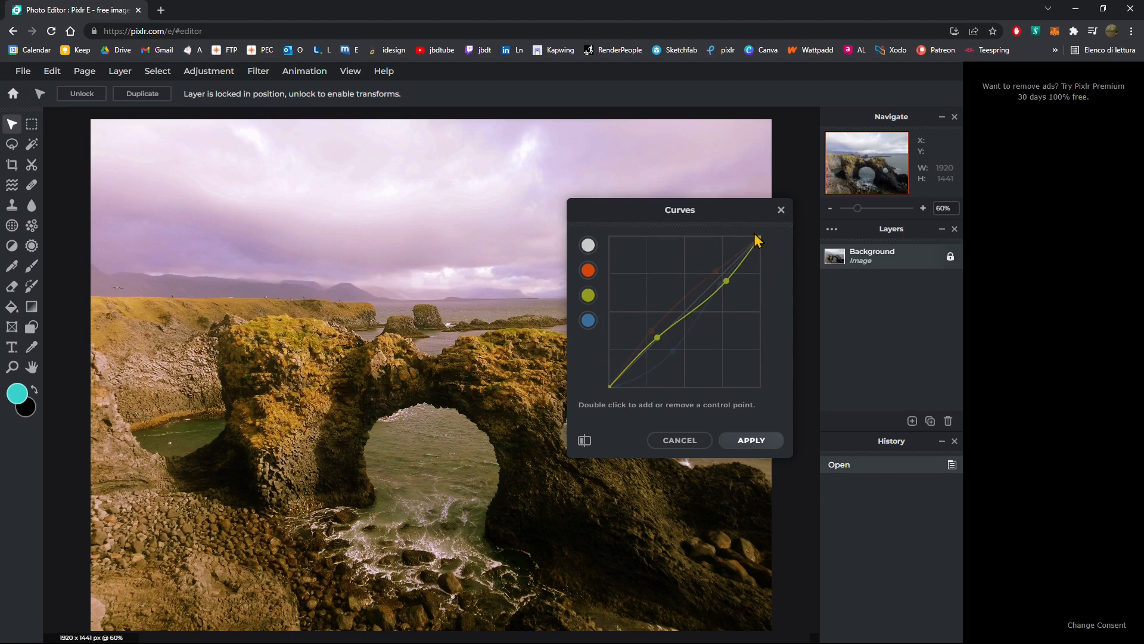
Step: Compare the curves-adjusted rock arch photo with the original several times and cancel the Curves adjustment
left_click(586, 442)
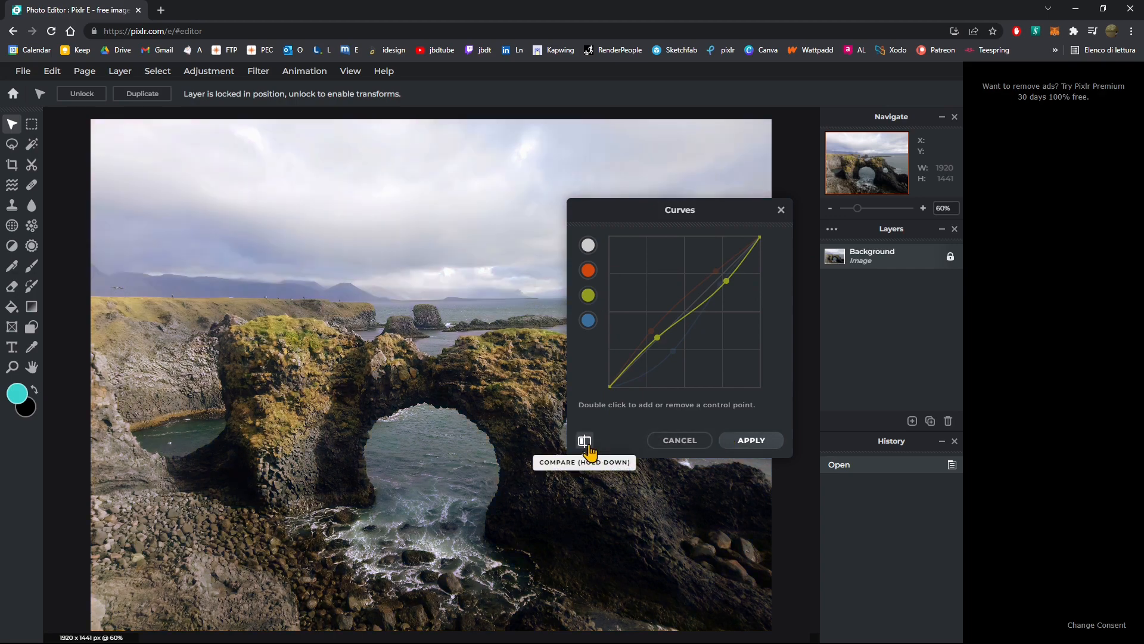
left_click(587, 442)
left_click(587, 446)
left_click(587, 446)
left_click(680, 440)
Step: Try the Auto pop adjustment on the rock arch photo and undo it
left_click(258, 71)
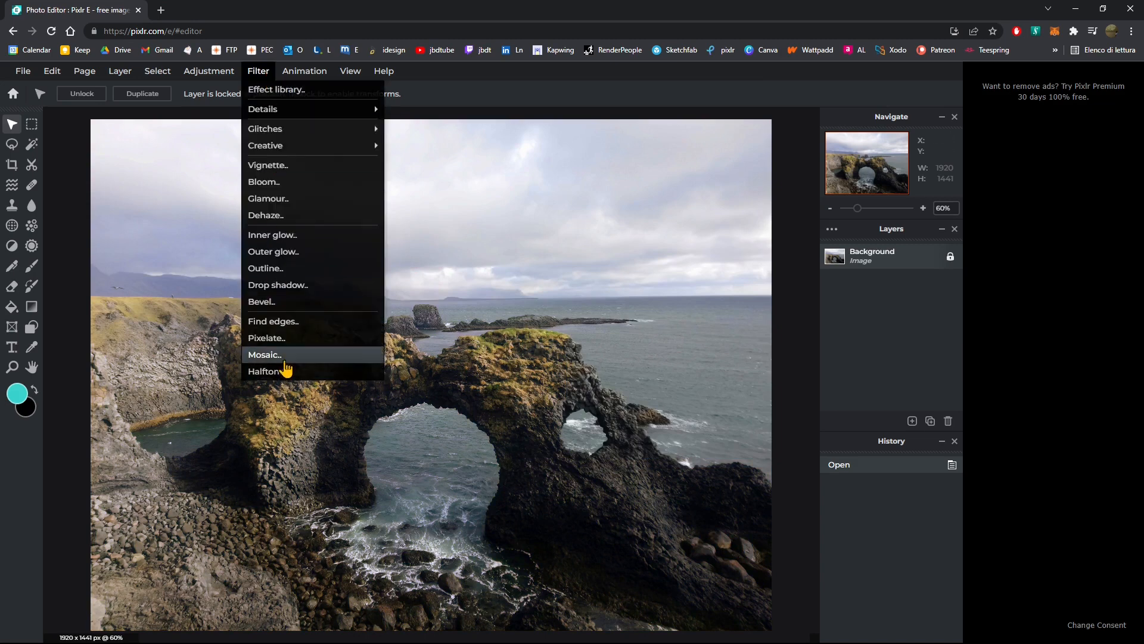
left_click(208, 71)
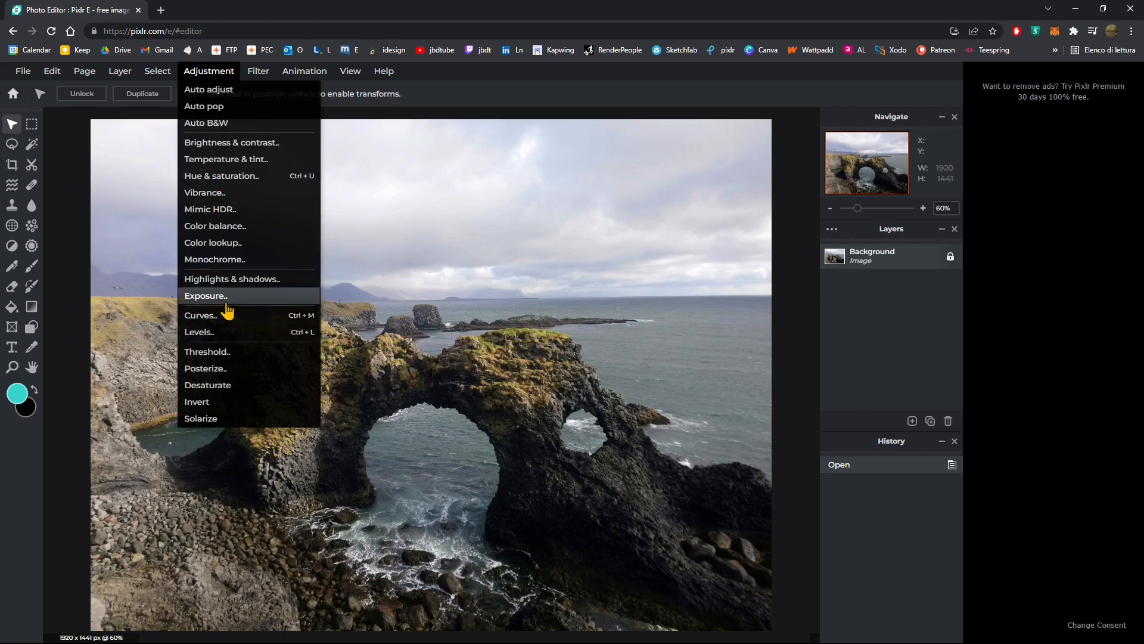
left_click(201, 106)
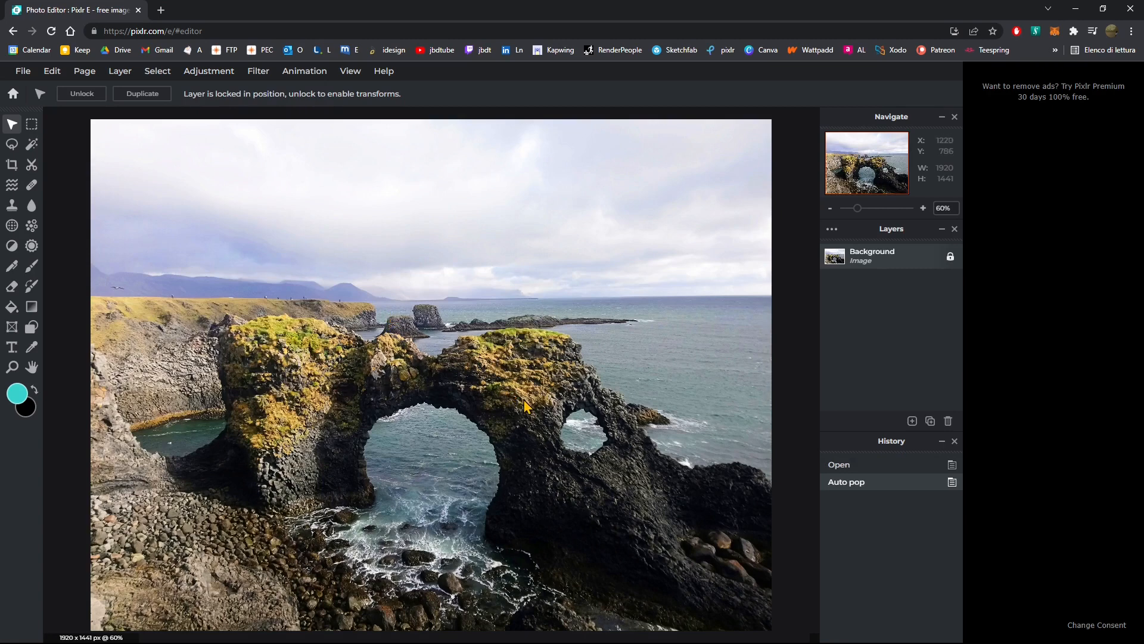
key("ctrl+z")
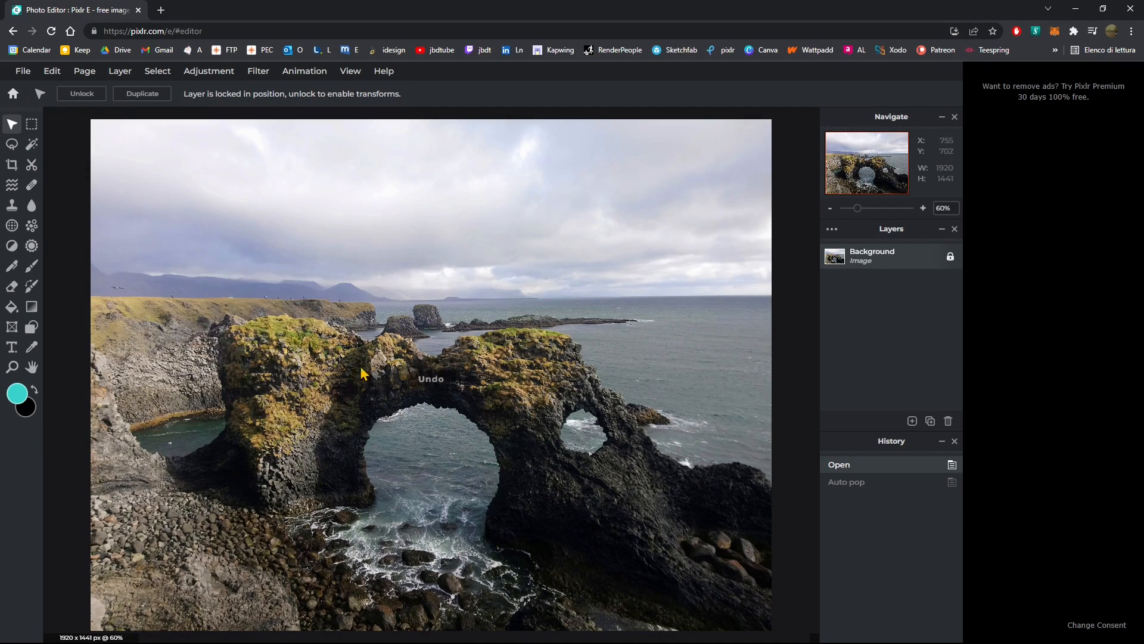
Step: Try the Auto B&W adjustment on the rock arch photo and undo it
left_click(202, 74)
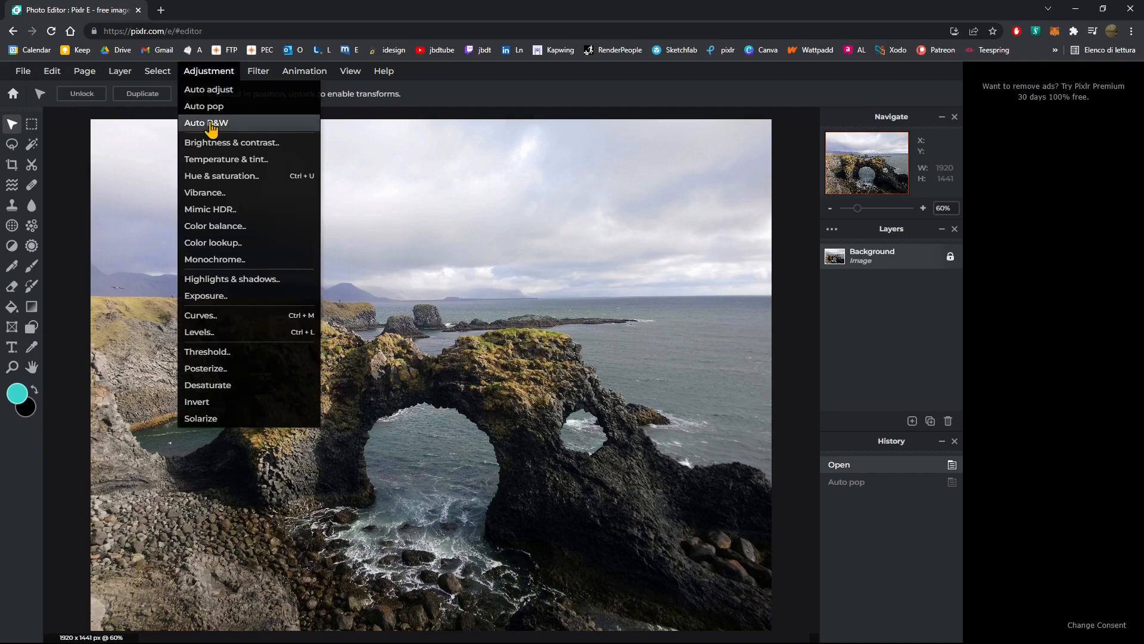
left_click(211, 125)
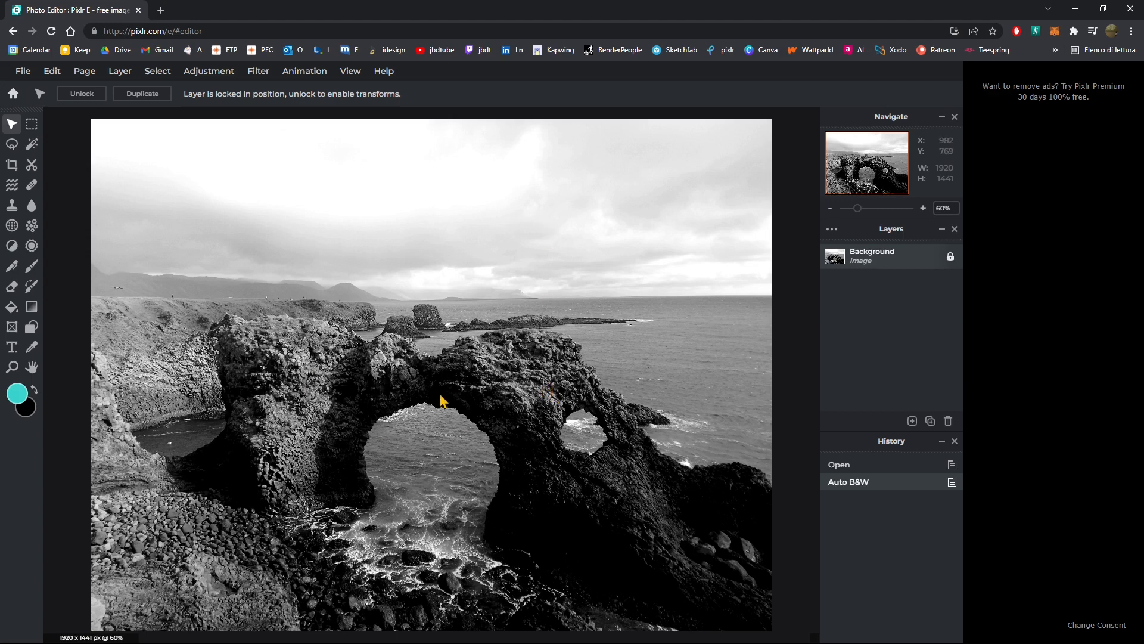
key("ctrl+z")
Step: Try a Brightness & contrast adjustment with brightness 51 and contrast 33, and cancel it
left_click(209, 71)
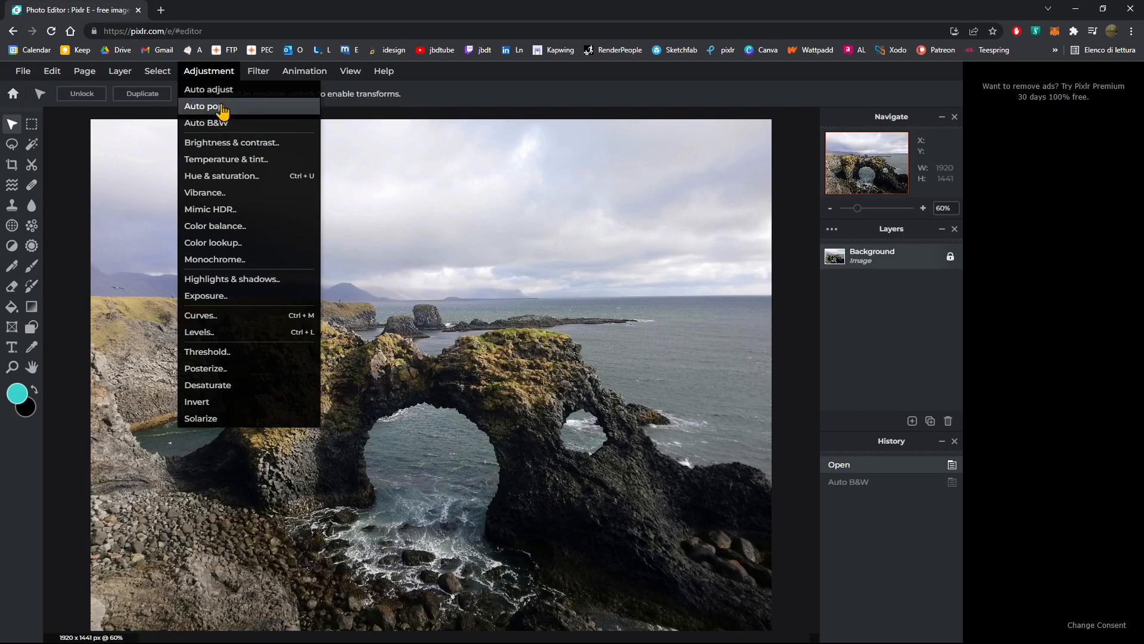
left_click(223, 146)
left_click_drag(649, 305, 608, 166)
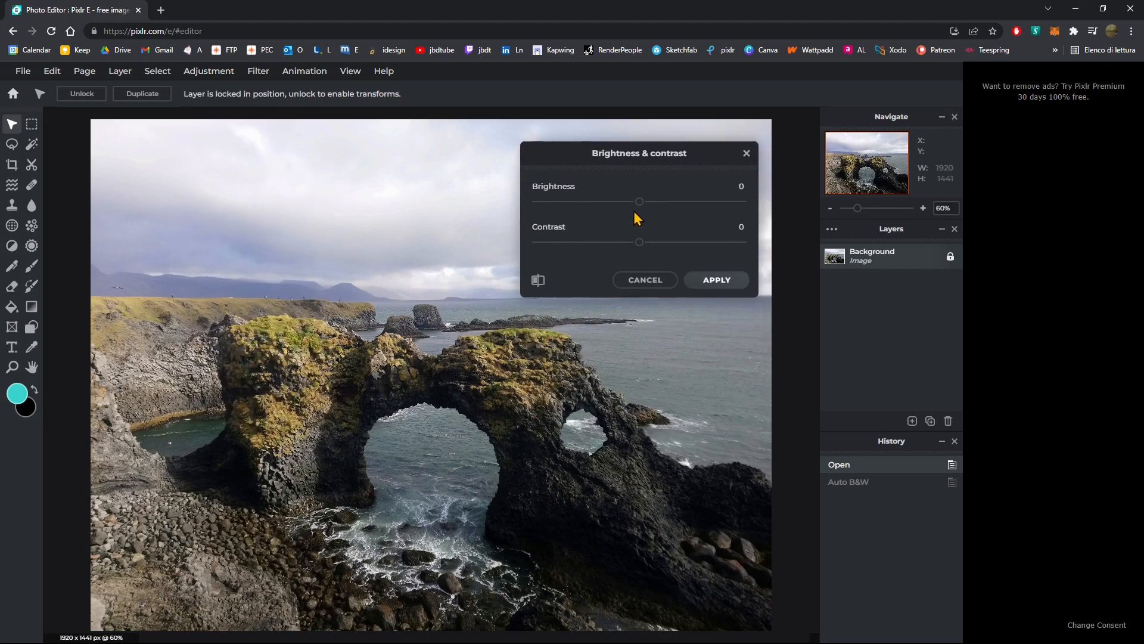
left_click_drag(641, 204, 649, 203)
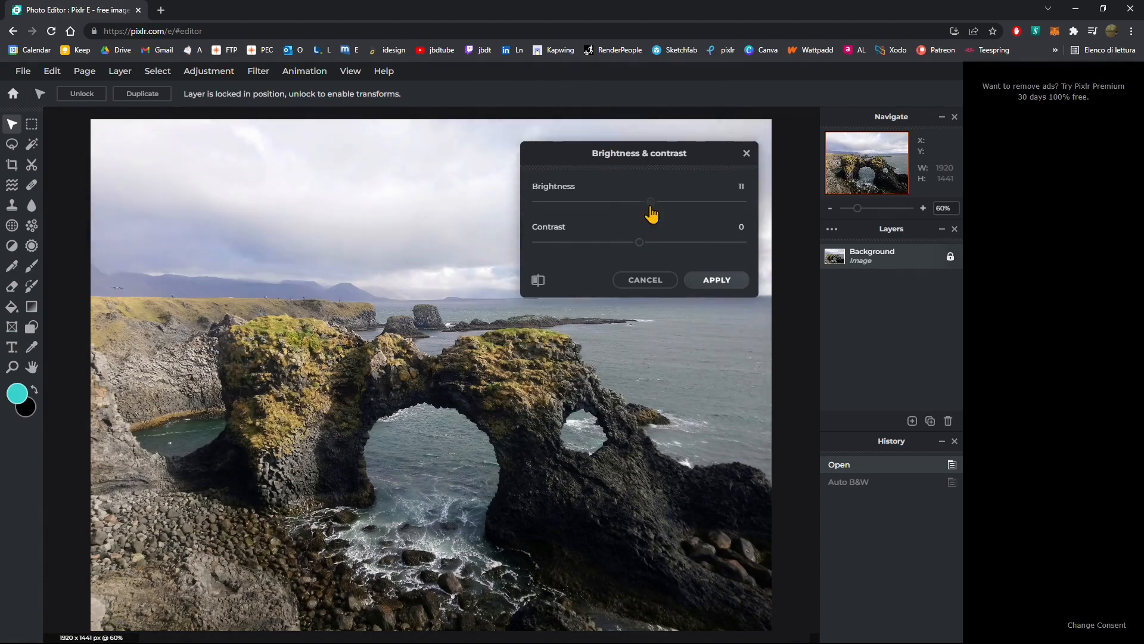
mouse_move(639, 243)
left_mouse_down()
mouse_move(680, 256)
mouse_move(636, 253)
left_mouse_up()
left_click_drag(650, 205, 692, 213)
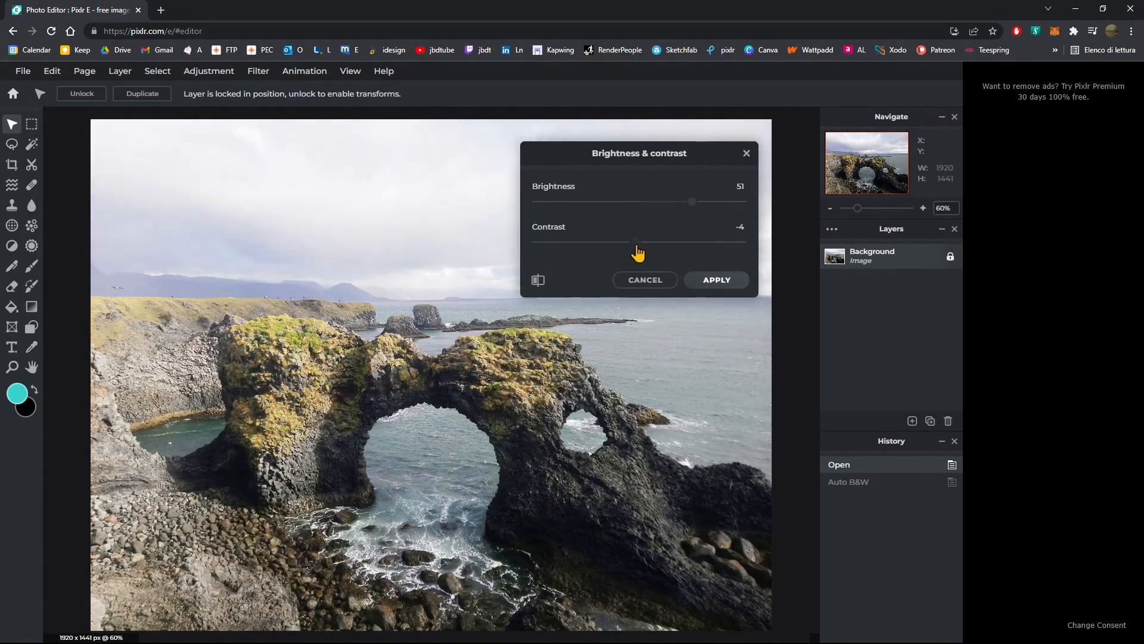
left_click_drag(636, 245, 675, 248)
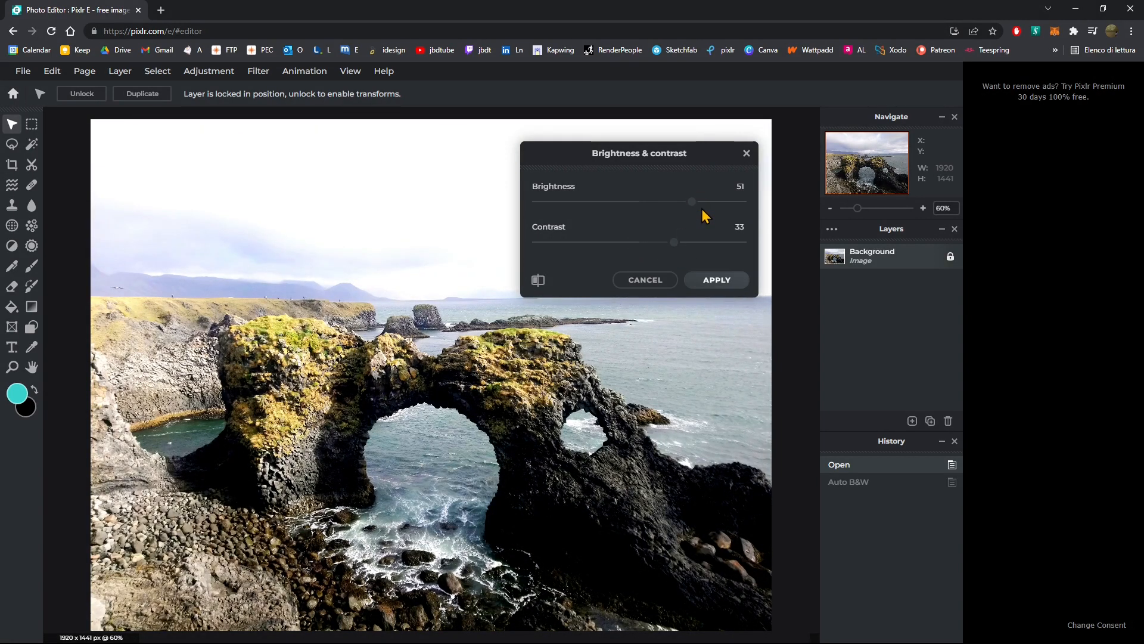
left_click(652, 283)
Step: Try a Temperature & tint adjustment with temperature 30 and tint -49, and cancel it
left_click(258, 71)
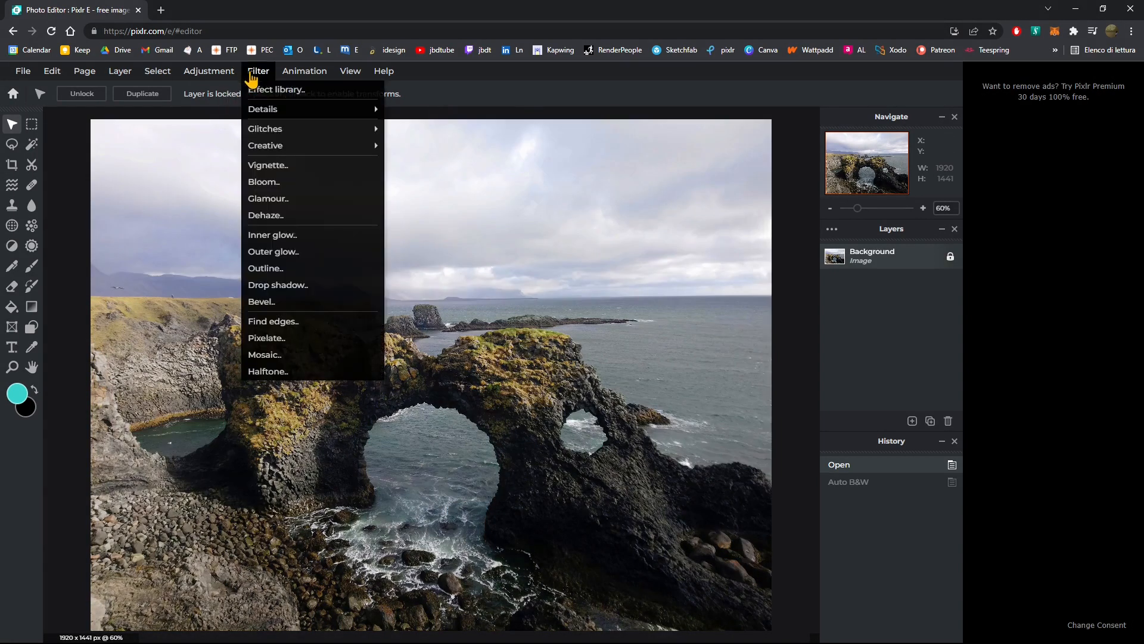
left_click(208, 71)
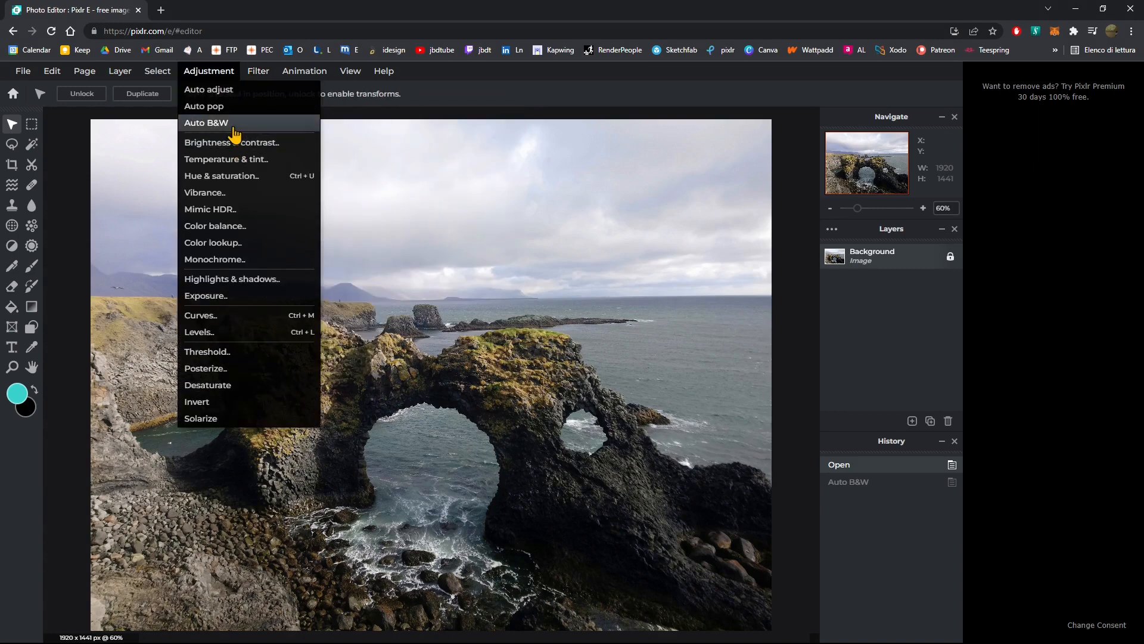
left_click(239, 159)
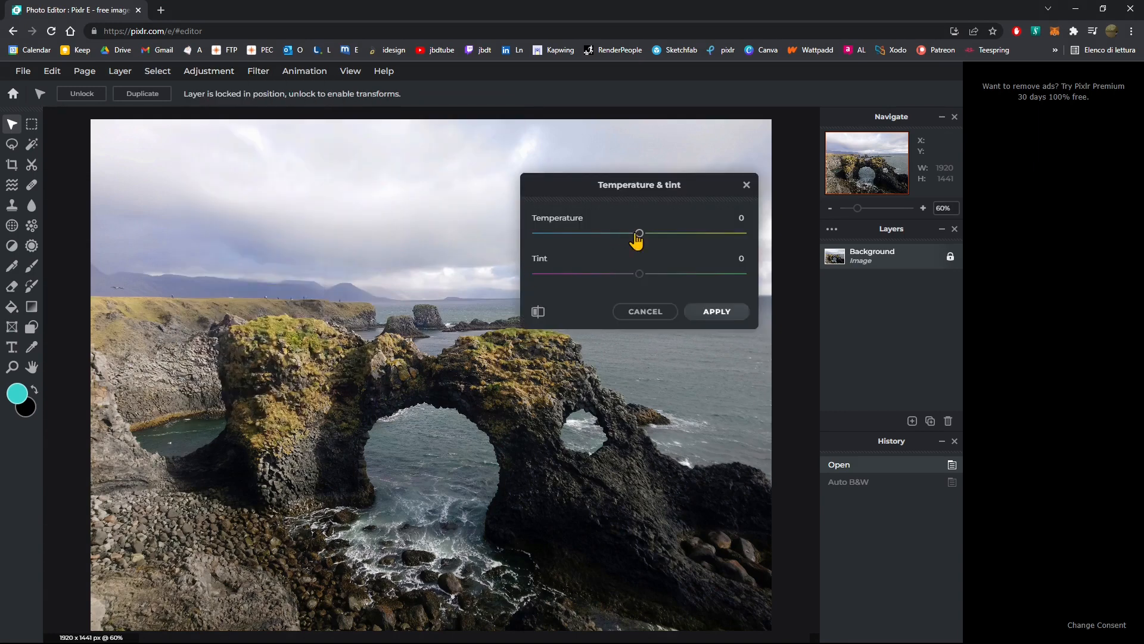
left_click_drag(636, 238, 613, 263)
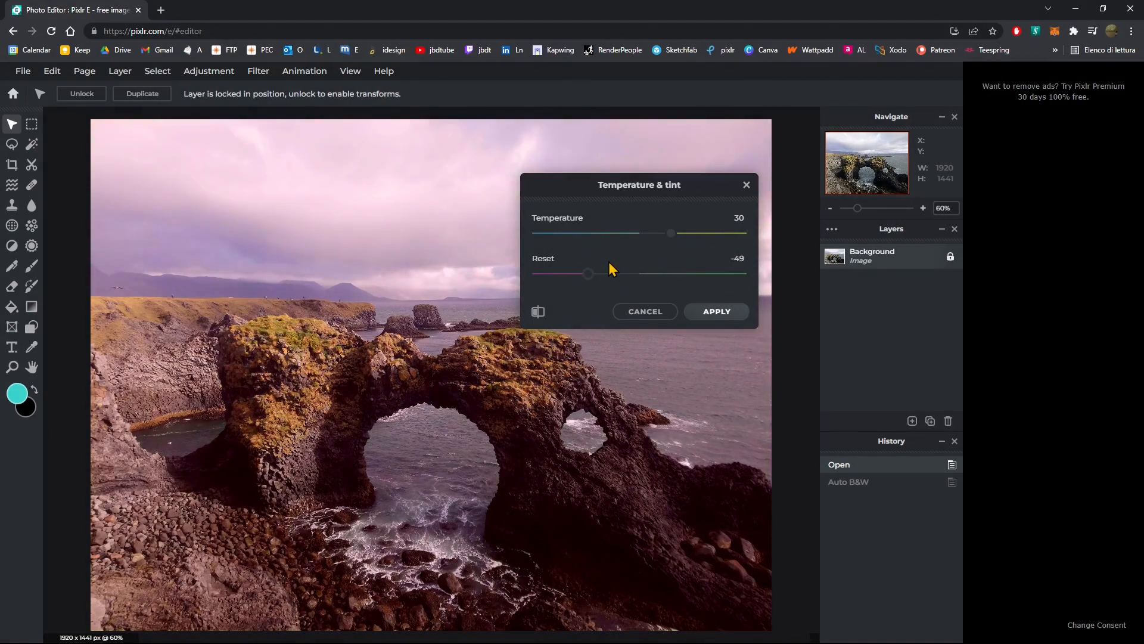
left_click(629, 315)
Step: Shift the rock arch photo's hue to 130 with the Hue & saturation adjustment
left_click(255, 73)
left_click(208, 71)
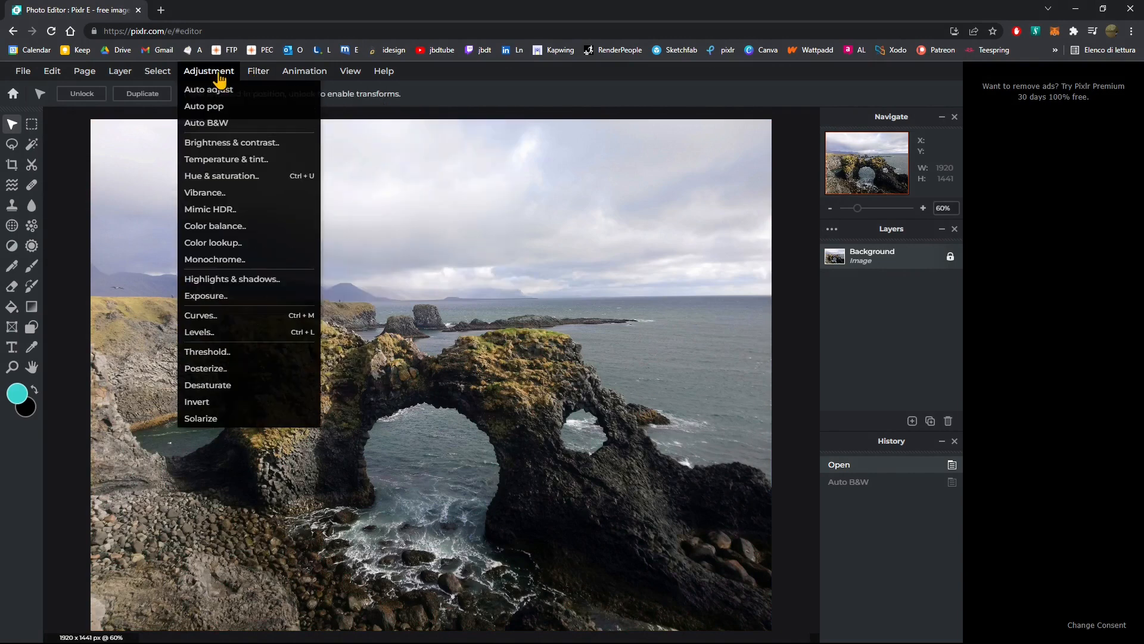
left_click(223, 179)
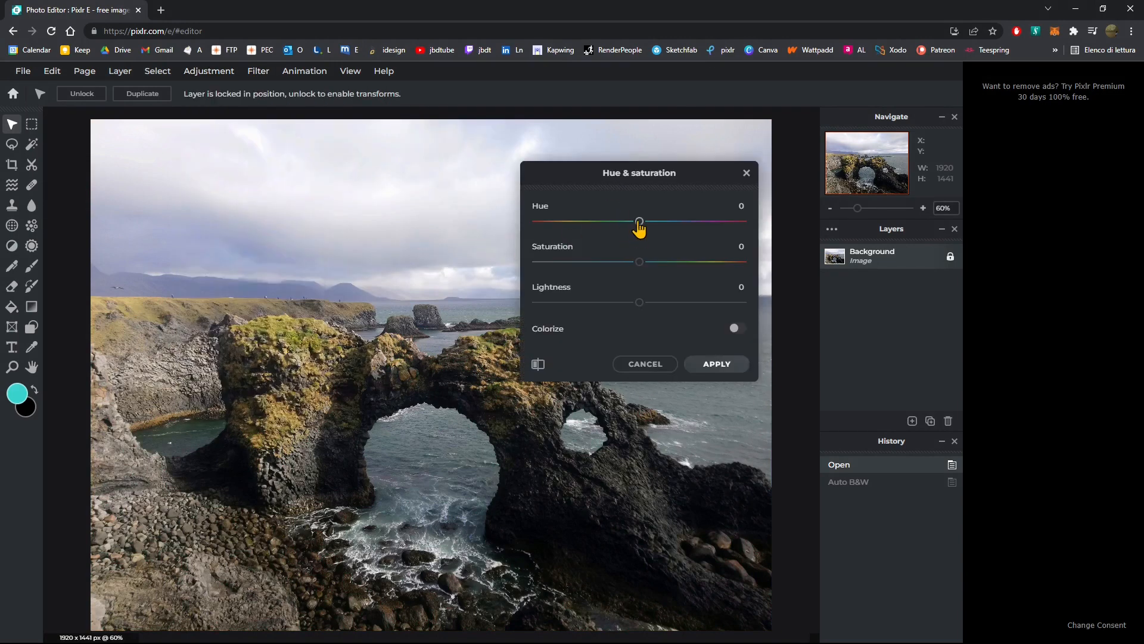
left_click_drag(647, 228, 714, 236)
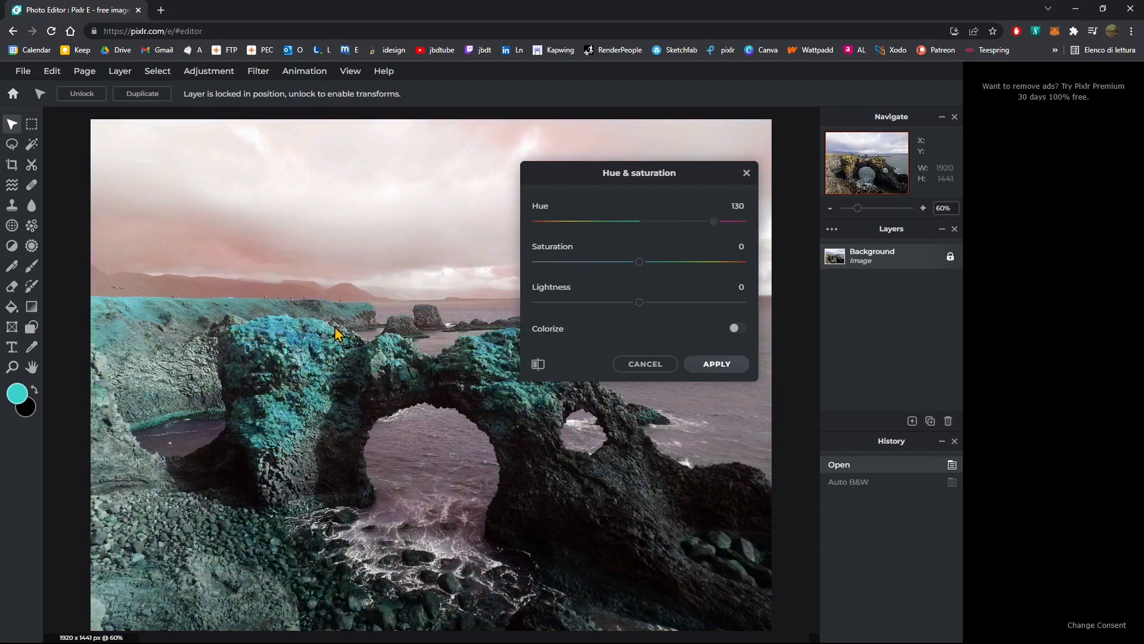
Step: Try the Hue & saturation adjustment with saturation 100 and lightness 7 added, and undo it
left_click_drag(641, 266, 761, 266)
mouse_move(643, 314)
left_mouse_down()
mouse_move(618, 310)
mouse_move(682, 316)
mouse_move(649, 311)
left_mouse_up()
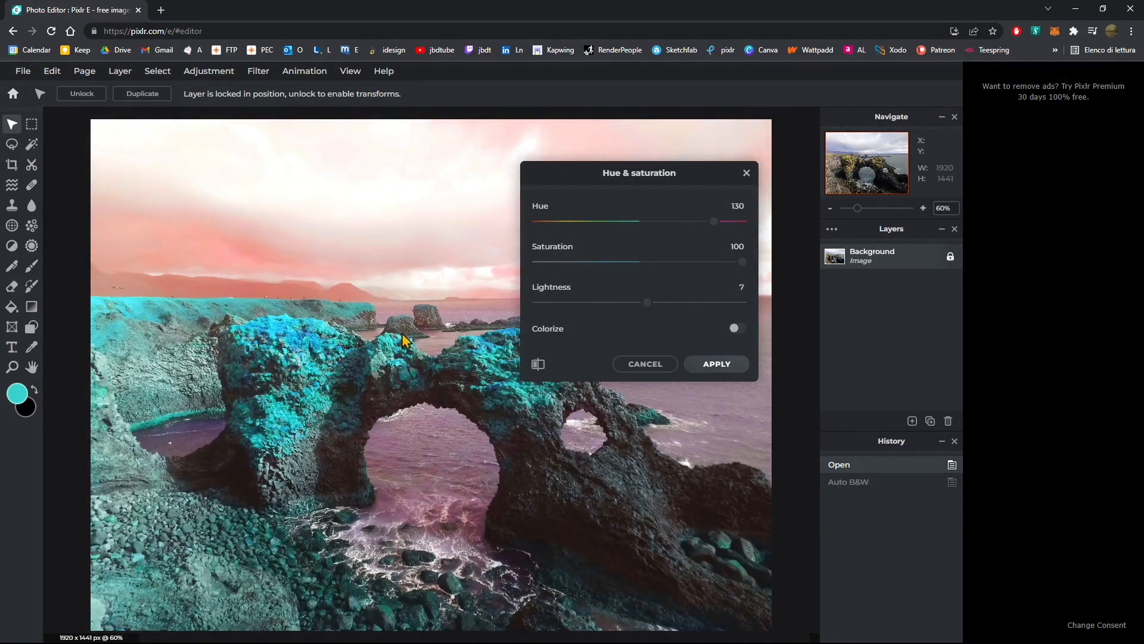
left_click(715, 365)
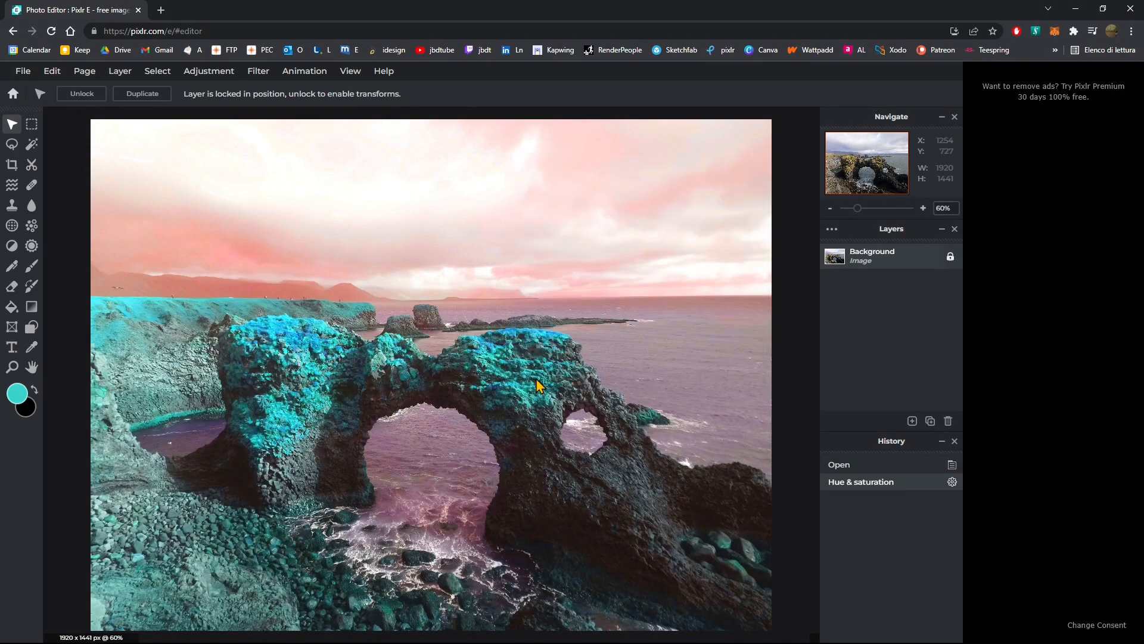
key("ctrl+z")
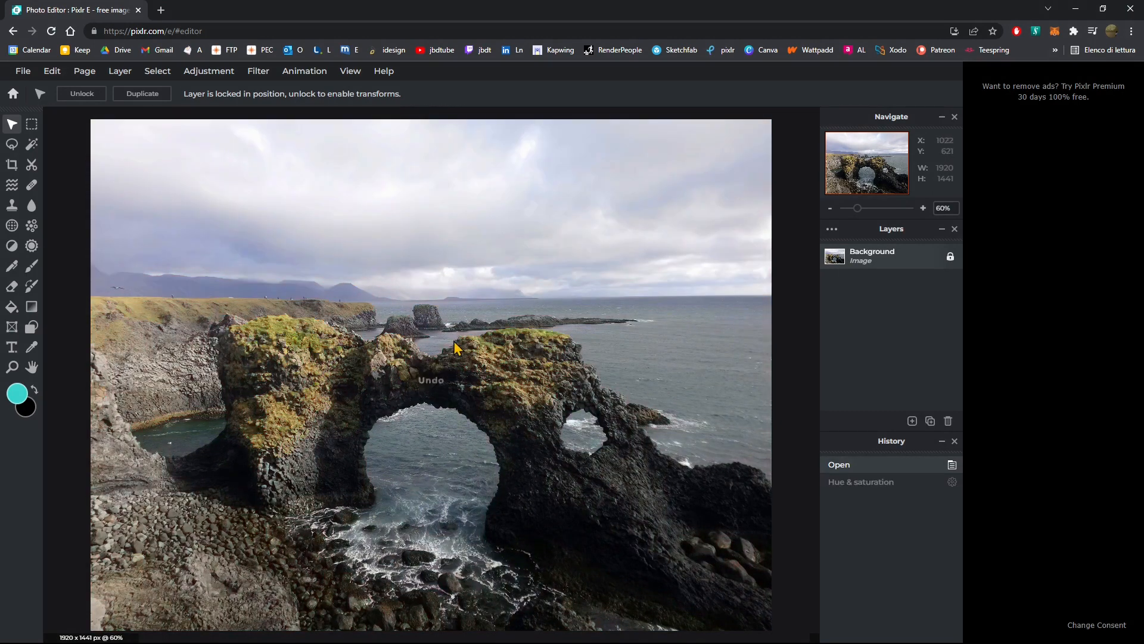
Step: Apply a Vibrance adjustment with an amount of 85 to the rock arch photo
left_click(256, 74)
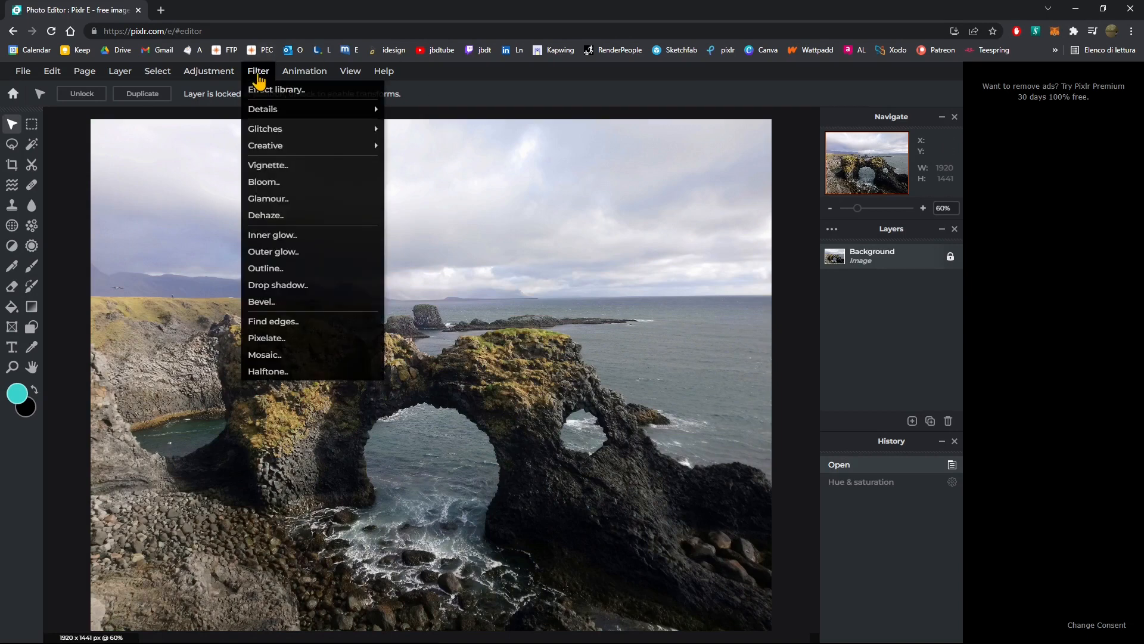
left_click(212, 72)
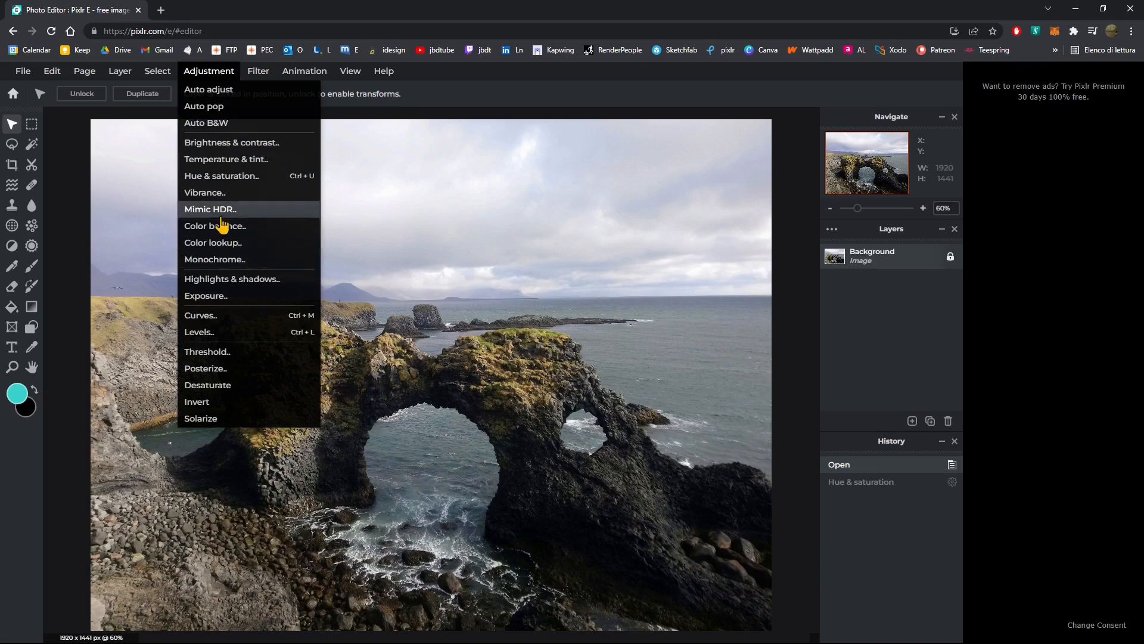
left_click(220, 194)
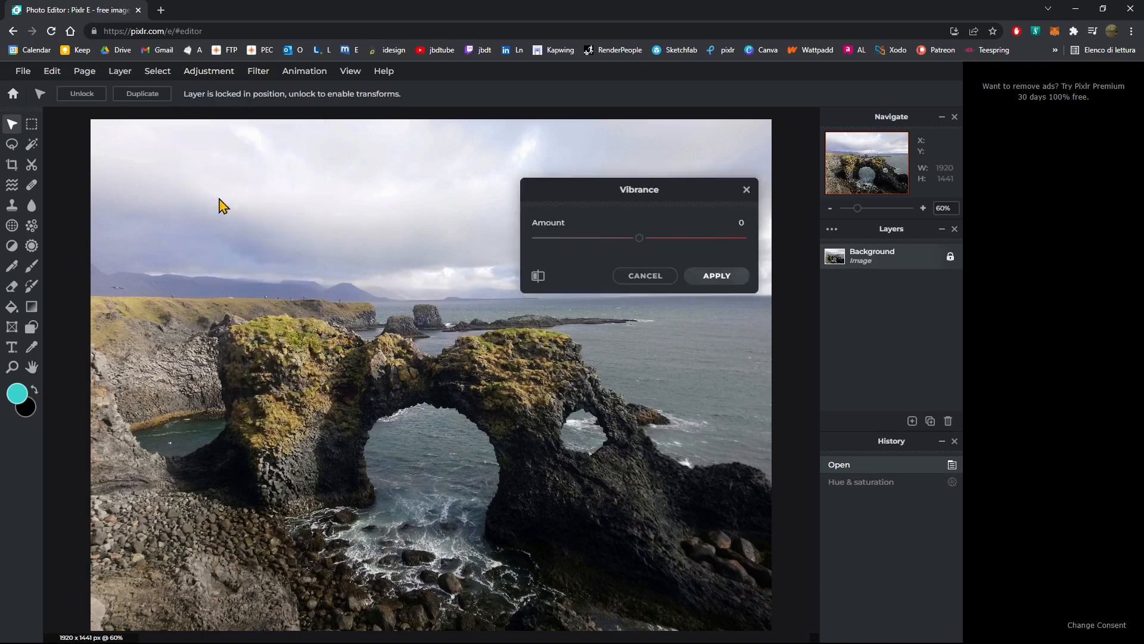
left_click_drag(641, 241, 728, 263)
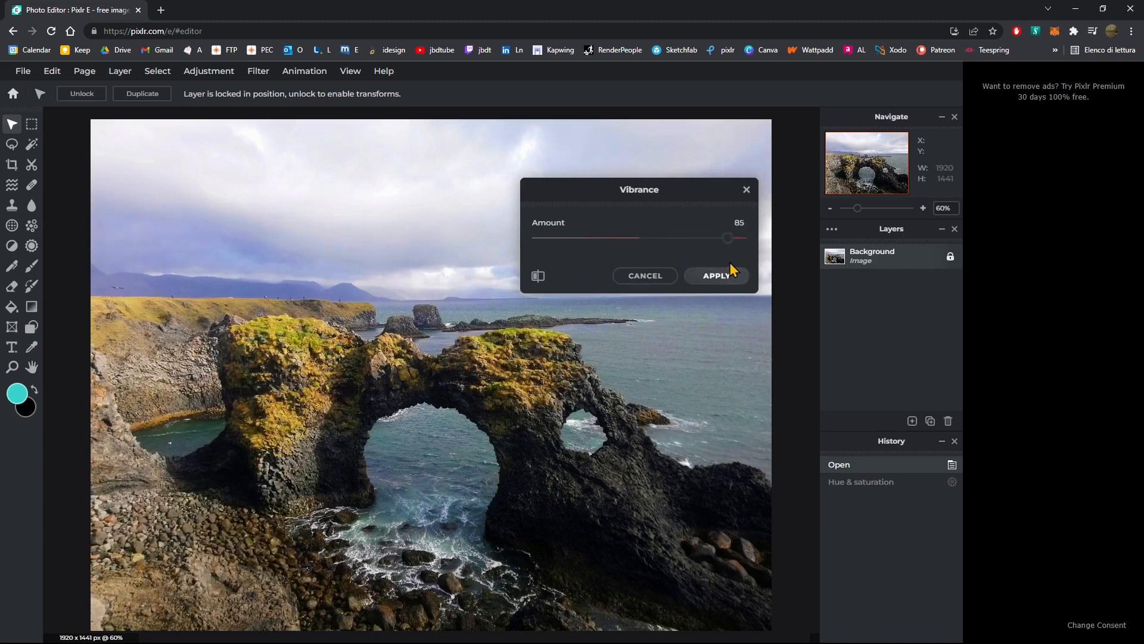
left_click(723, 283)
Step: Apply a Mimic HDR adjustment with amount 89 and contrast 28 to the photo
left_click(209, 71)
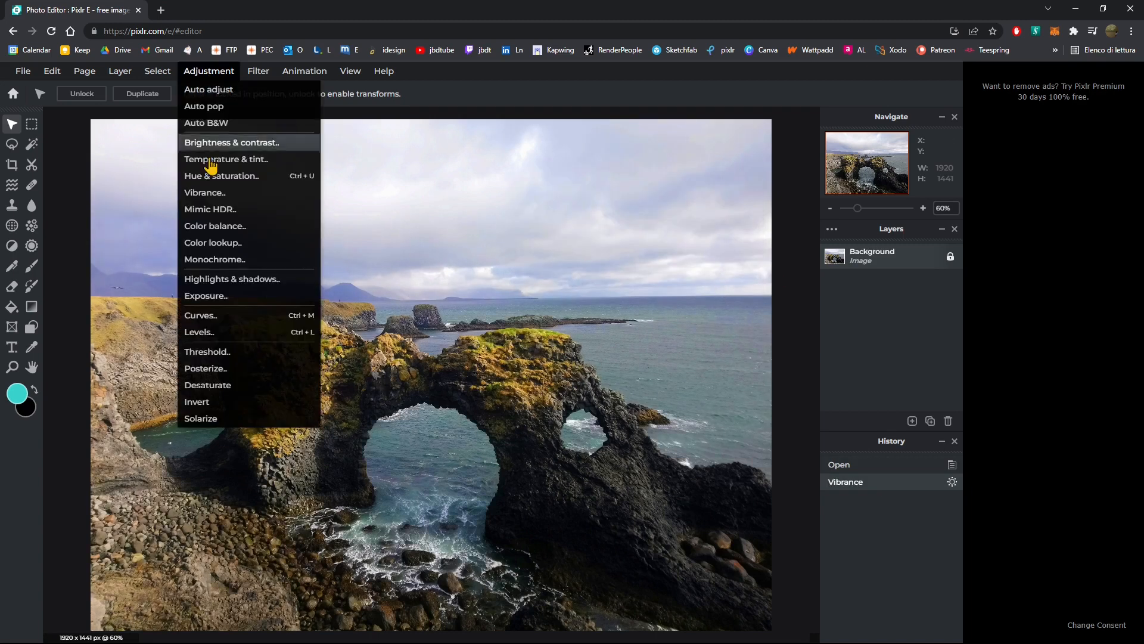
left_click(212, 210)
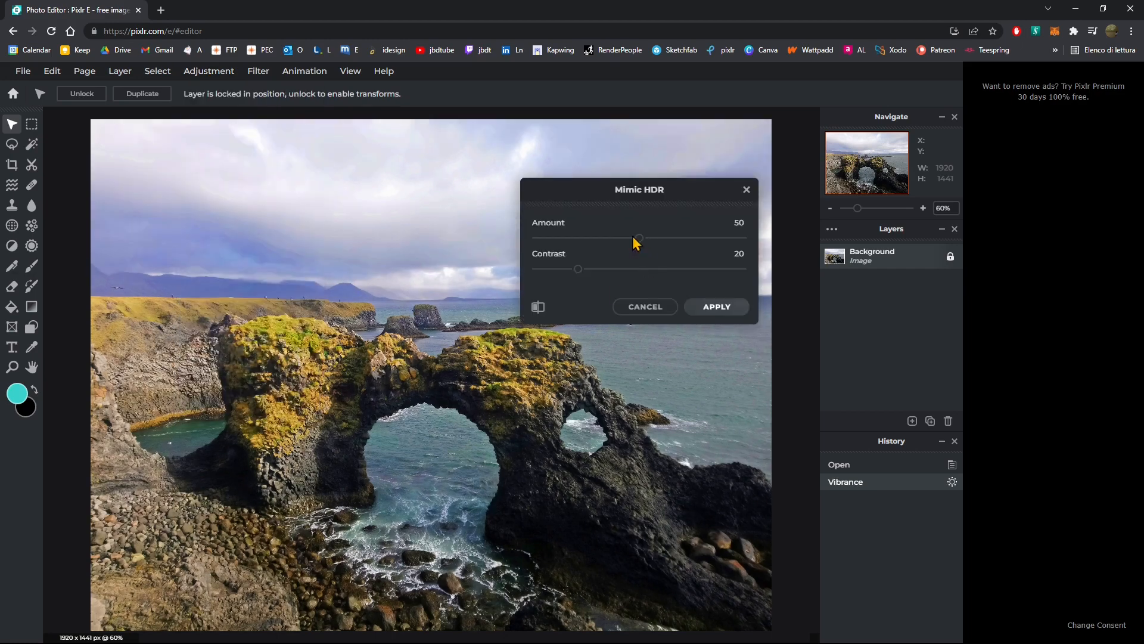
left_click_drag(669, 251, 730, 251)
left_click(588, 268)
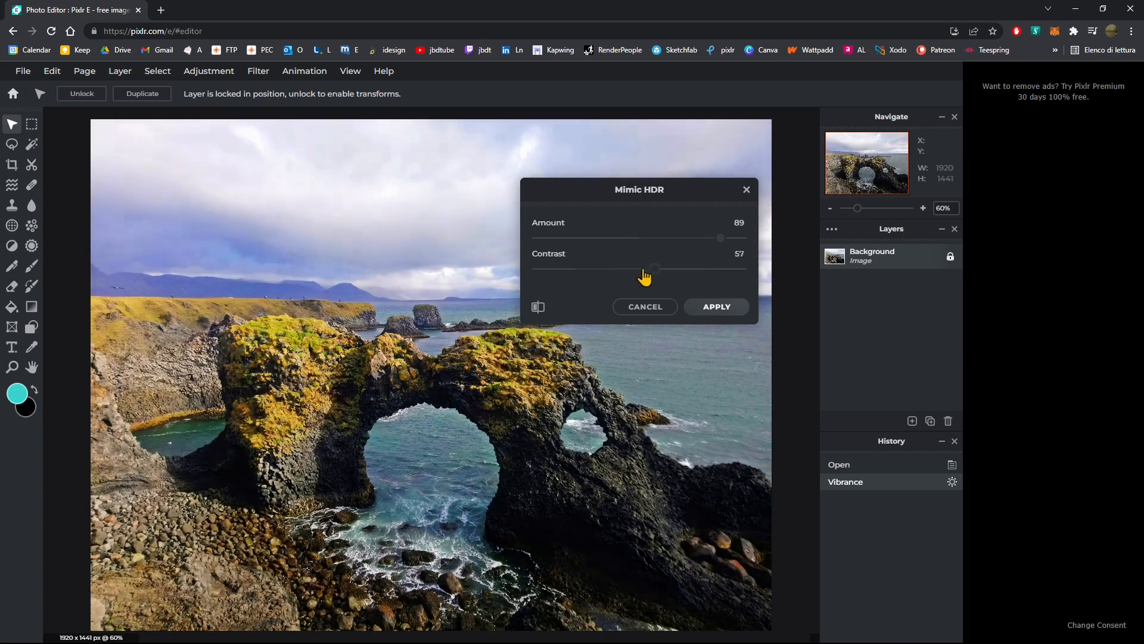
mouse_move(586, 285)
left_mouse_down()
mouse_move(608, 284)
mouse_move(573, 281)
mouse_move(601, 286)
left_mouse_up()
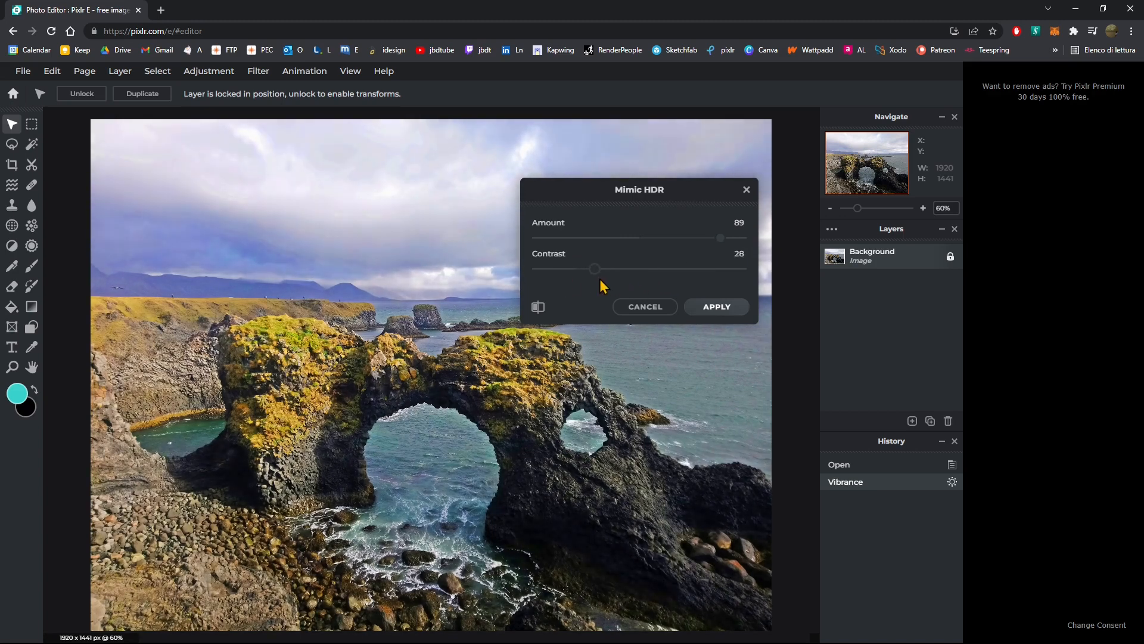
left_click(715, 308)
Step: Try the Color balance adjustment on the midtones' red and green, switch to the highlights range, and close it without applying
left_click(217, 71)
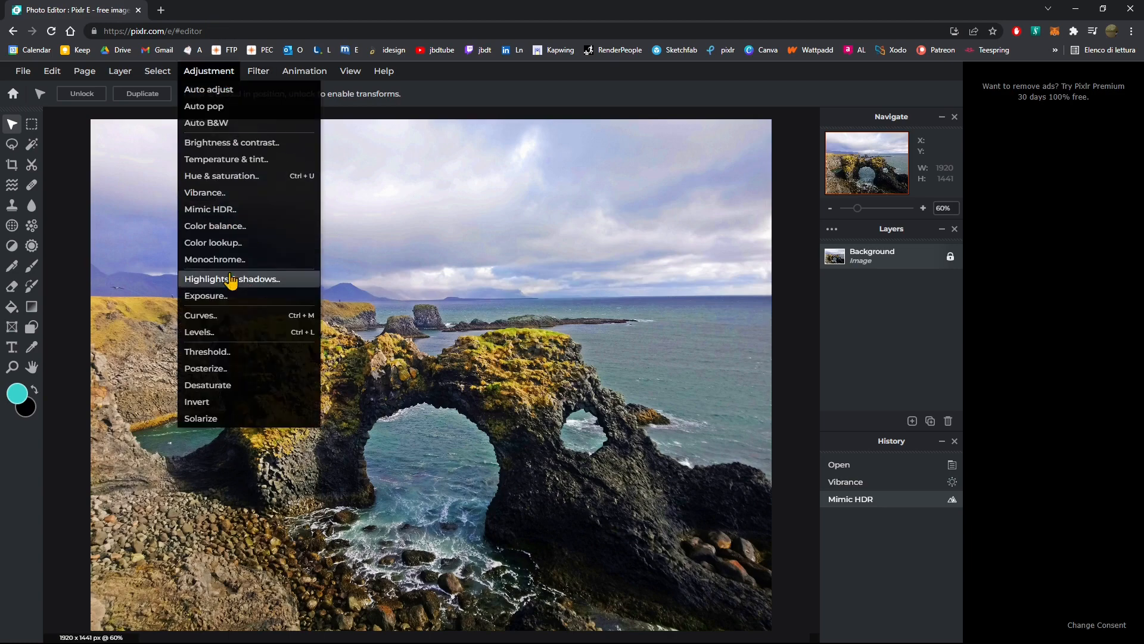
left_click(209, 71)
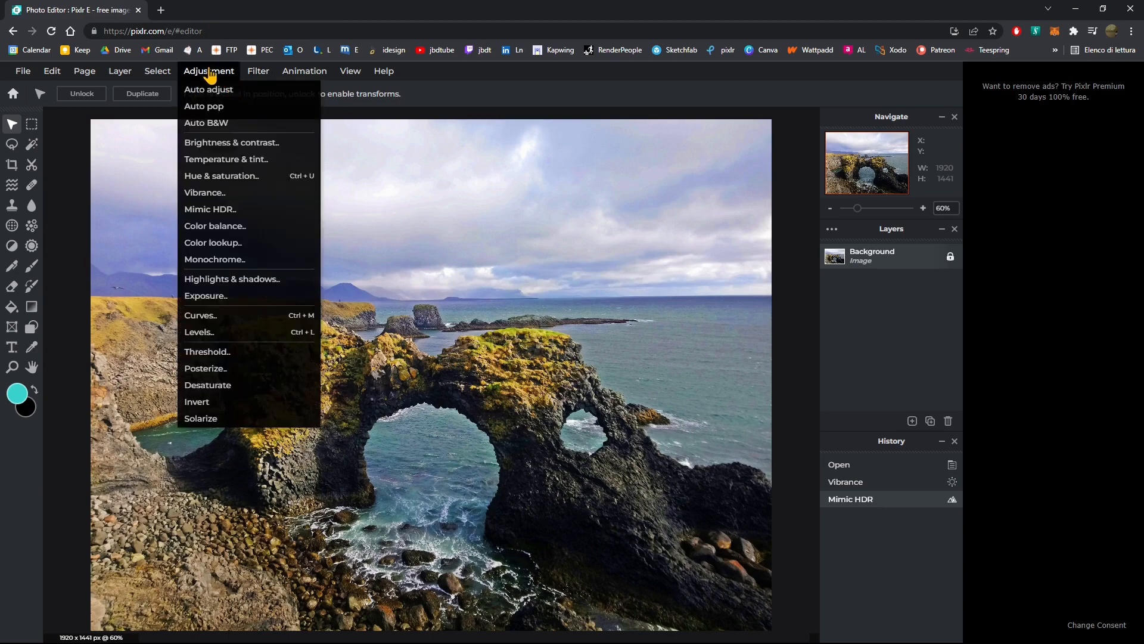
left_click(228, 227)
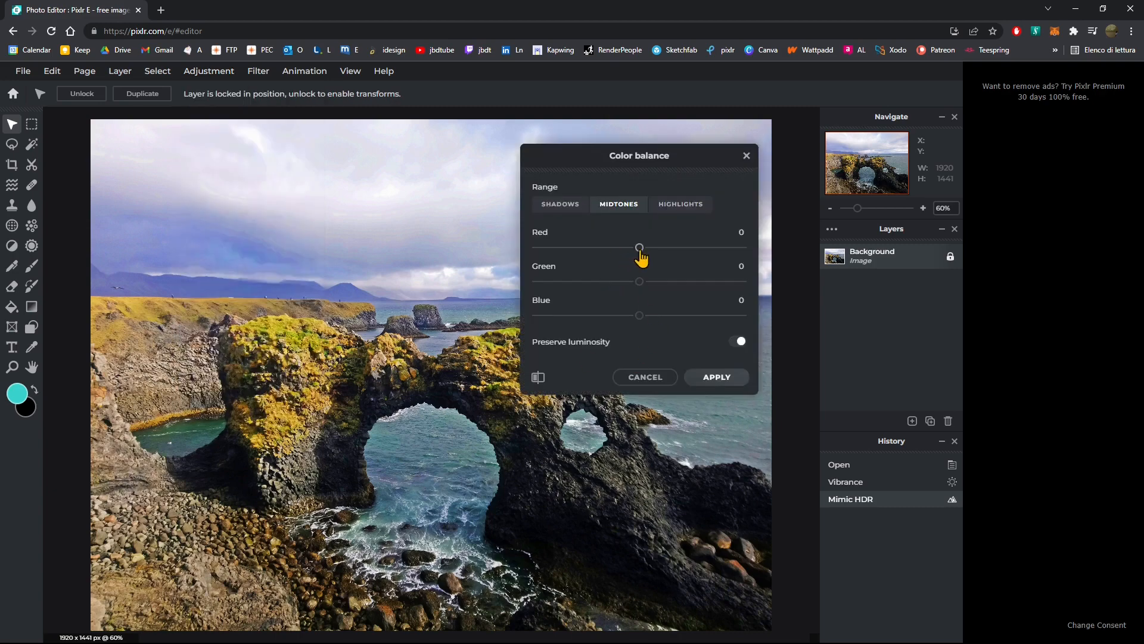
left_click_drag(640, 249, 651, 251)
left_click(636, 282)
left_click(685, 206)
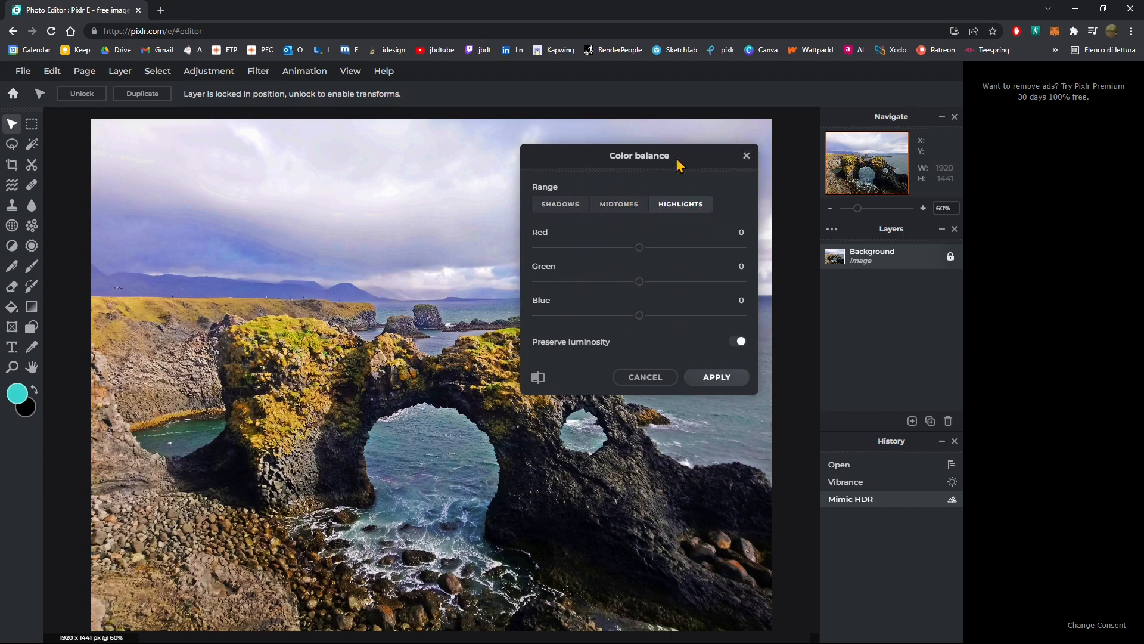
left_click(749, 157)
Step: Preview the Monochrome adjustment on the photo with the Ilford Delta 400 preset
left_click(258, 71)
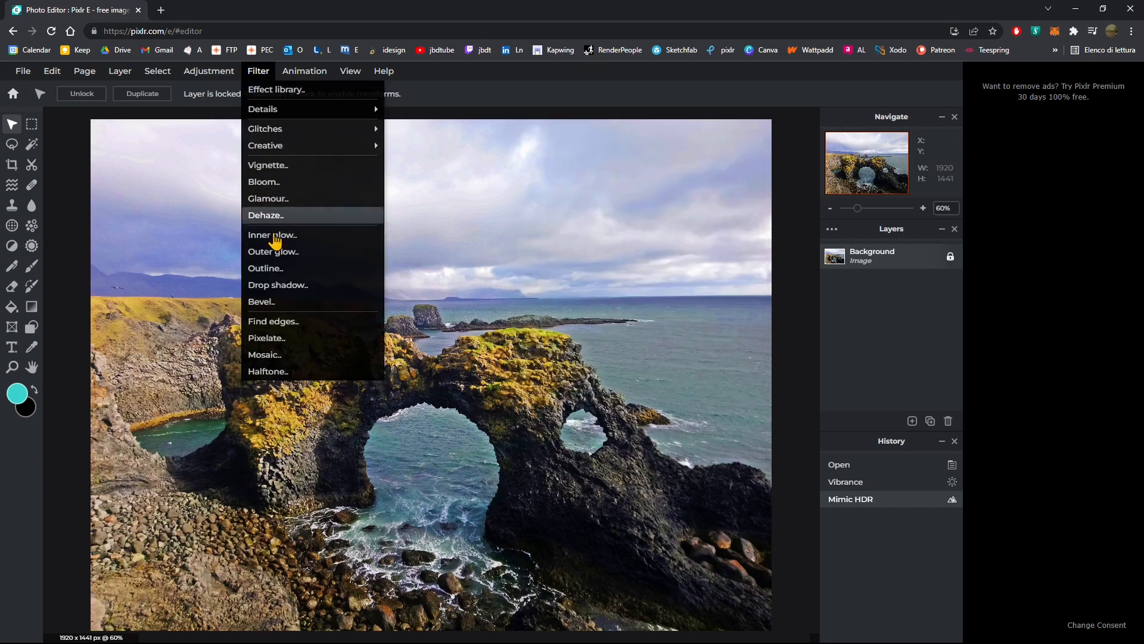
left_click(209, 71)
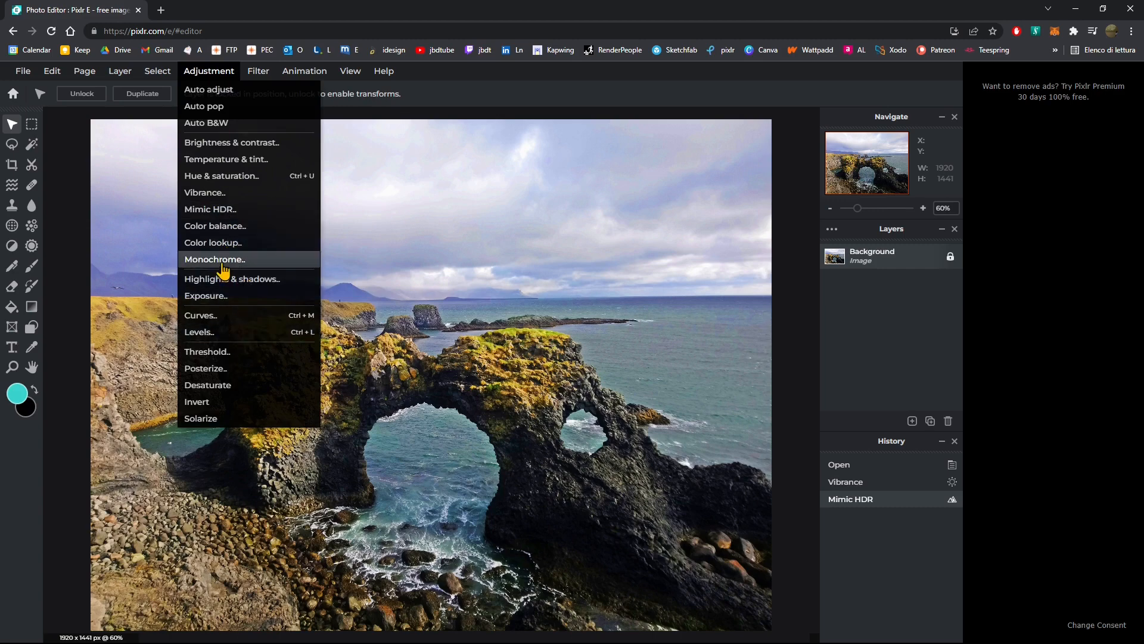
left_click(222, 261)
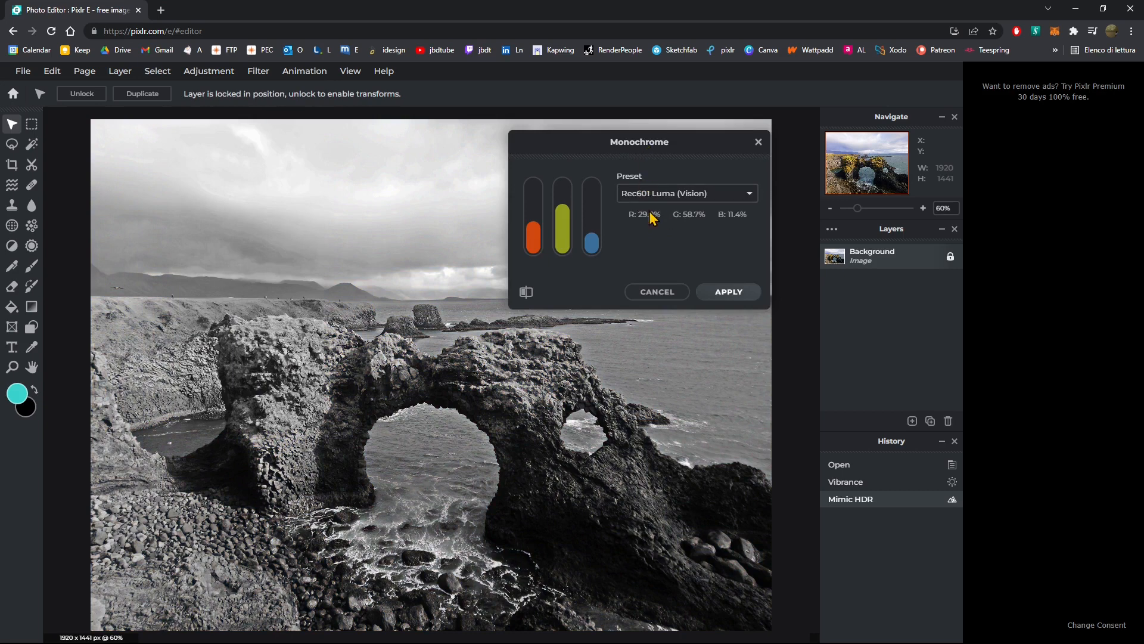
left_click(664, 193)
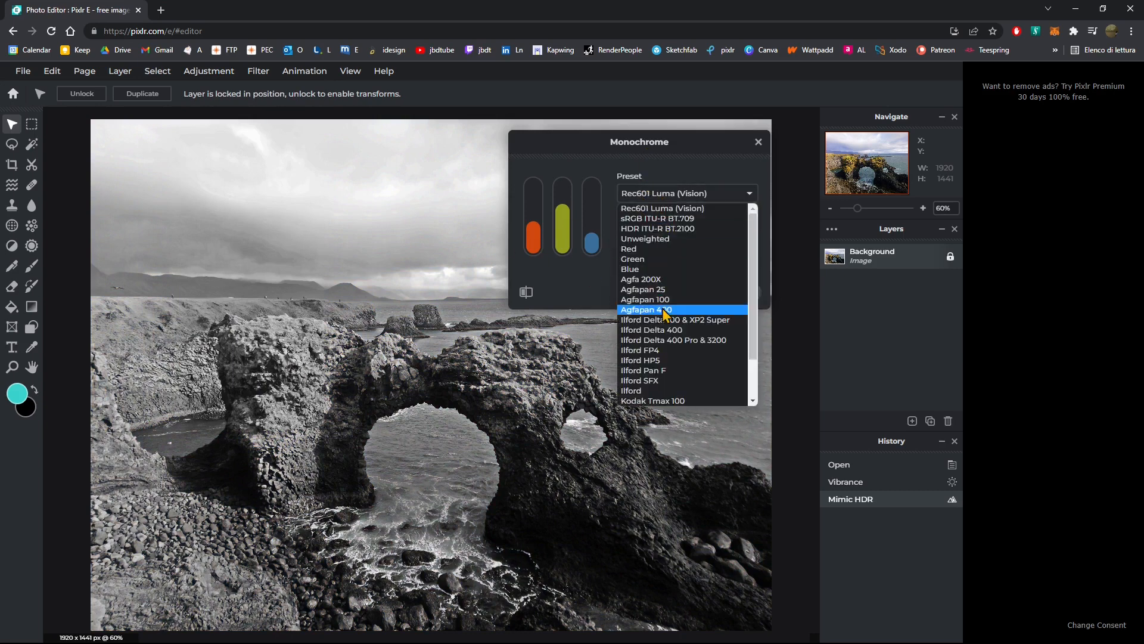
left_click(659, 299)
left_click(667, 195)
left_click(675, 257)
Step: Try the Kodak Tri-X and Green Blue monochrome presets, apply Green Blue, and undo it
left_click(678, 191)
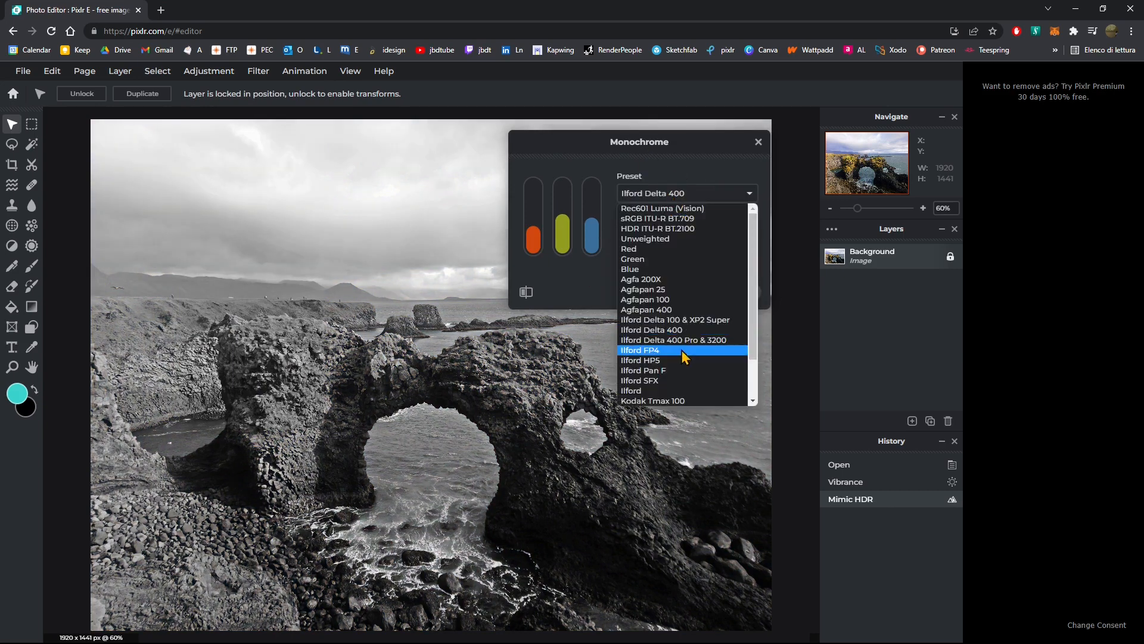
scroll(685, 358, "down", 2)
left_click(688, 373)
left_click(661, 194)
scroll(673, 334, "down", 1)
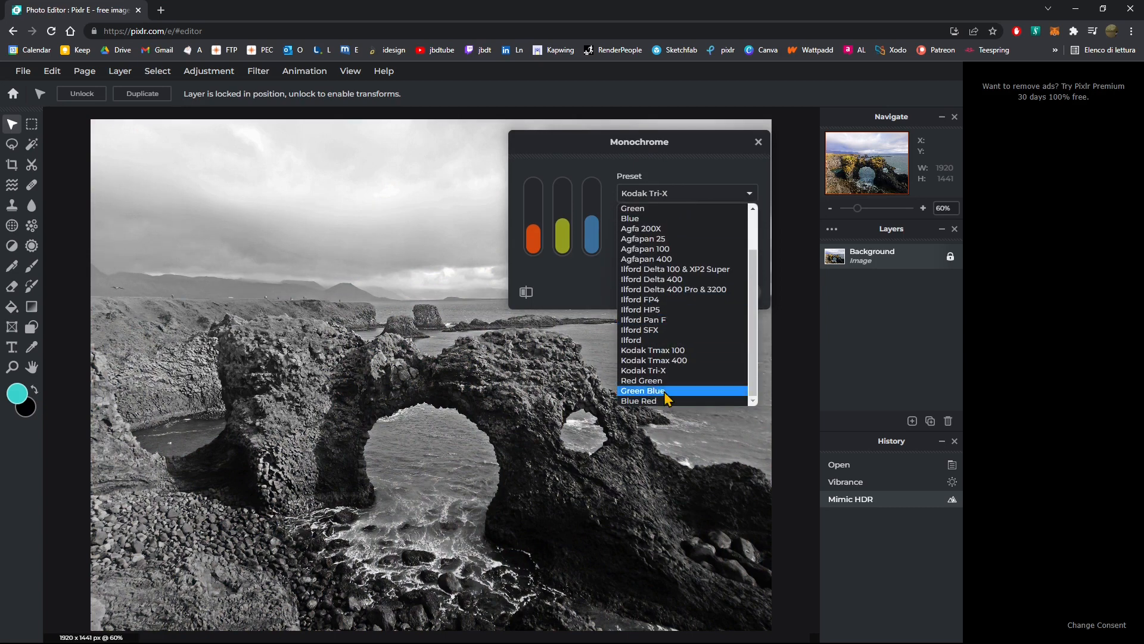
left_click(663, 388)
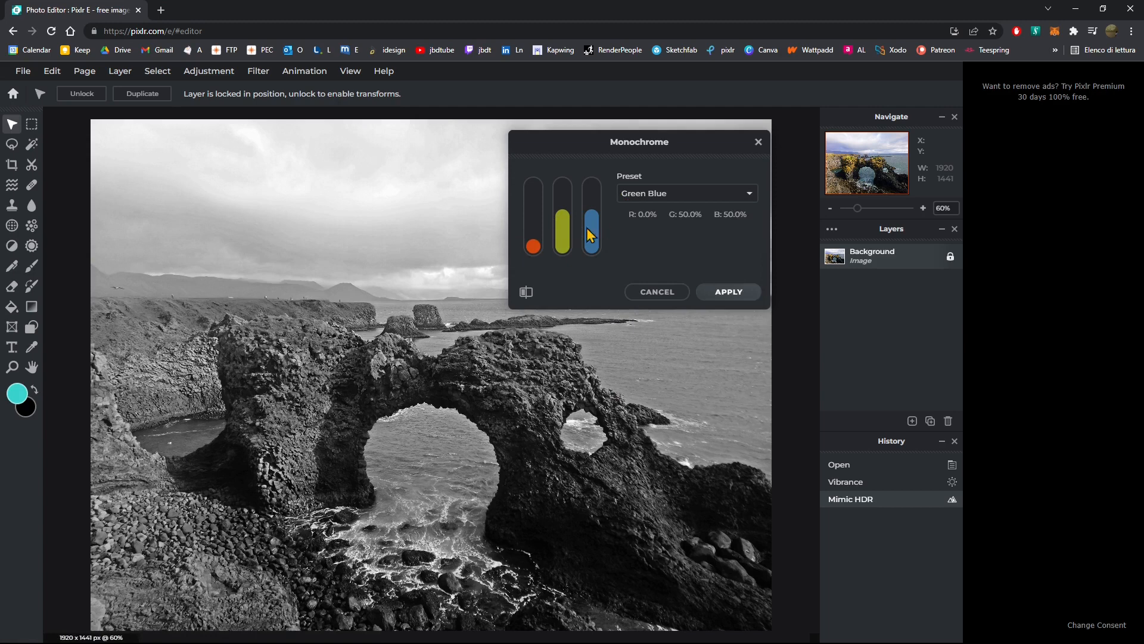
left_click(724, 293)
key("ctrl+z")
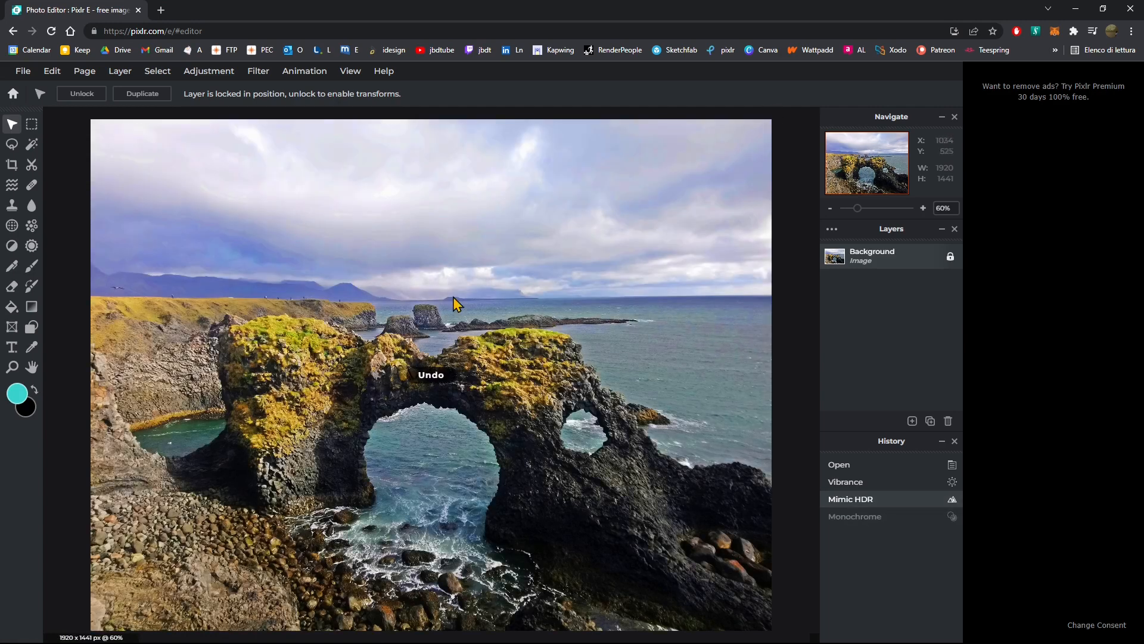
Step: Try the Highlights & shadows adjustment on the rock arch photo and cancel it
left_click(226, 73)
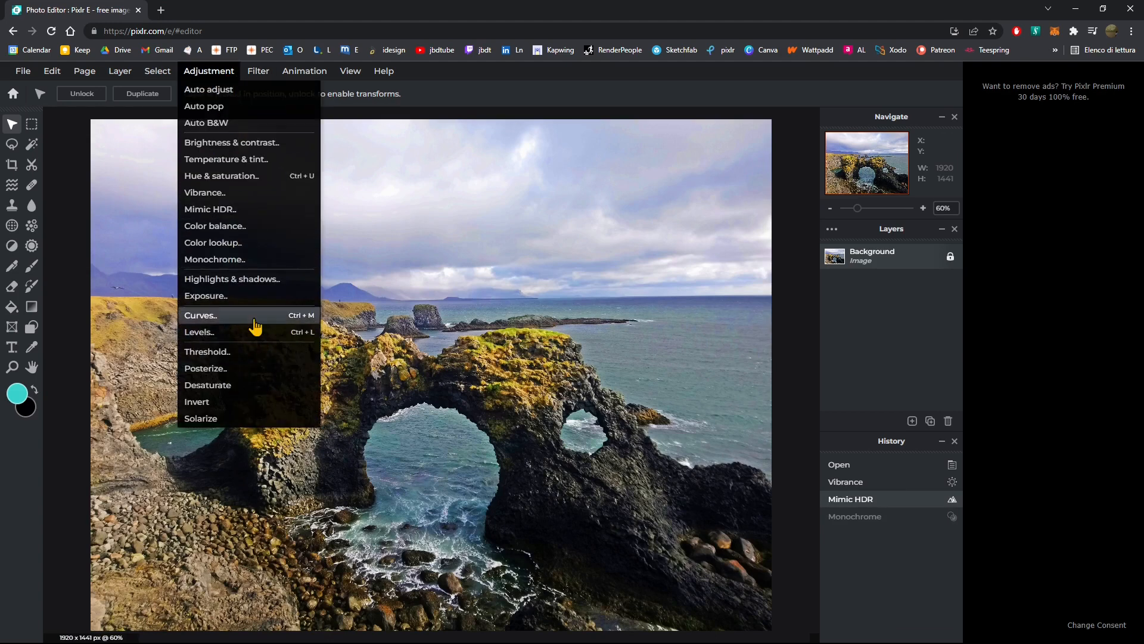
left_click(238, 280)
left_click_drag(648, 235, 646, 291)
left_click(671, 313)
Step: Try an Exposure adjustment with an amount of 23 and cancel it
left_click(209, 71)
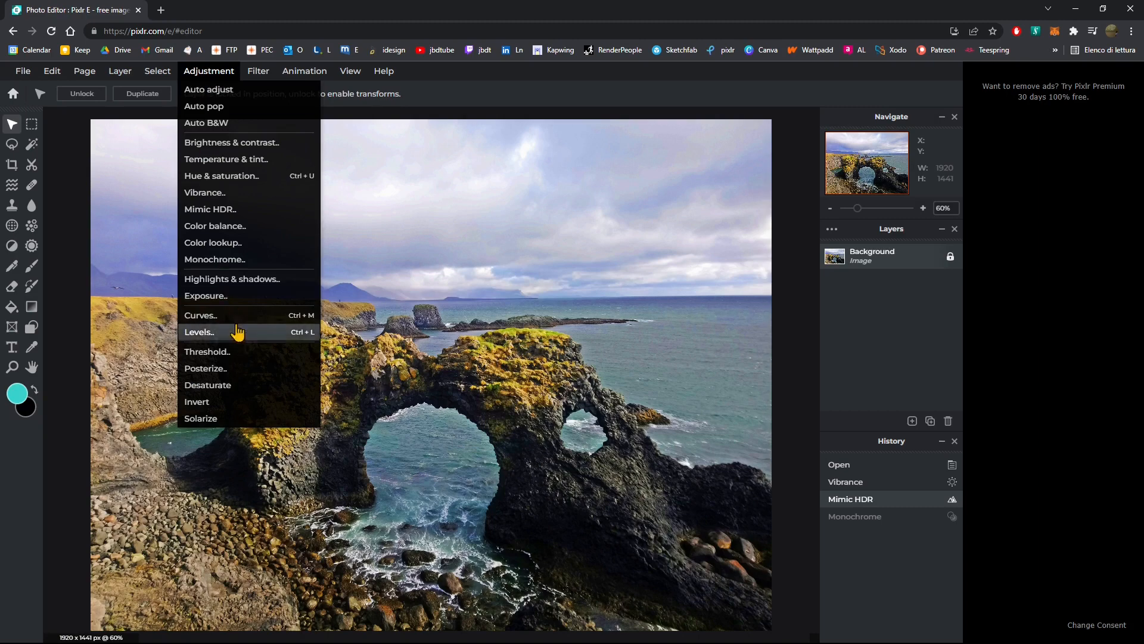
left_click(229, 297)
left_click_drag(641, 247, 667, 257)
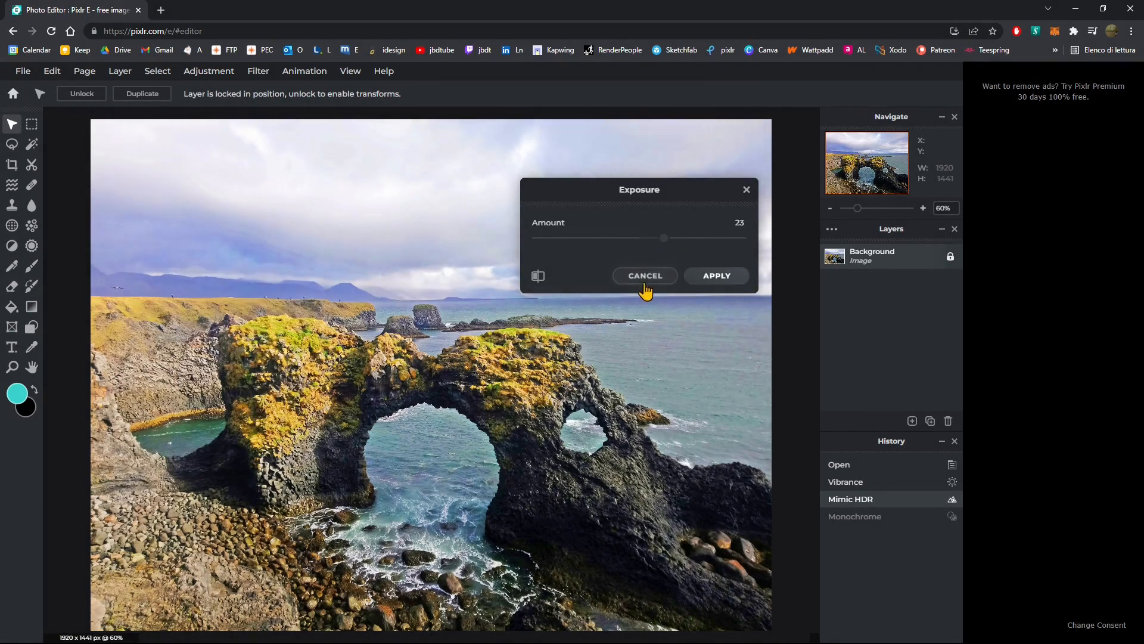
left_click(647, 277)
Step: Try a Threshold adjustment with the level at 130 and cancel it
left_click(231, 76)
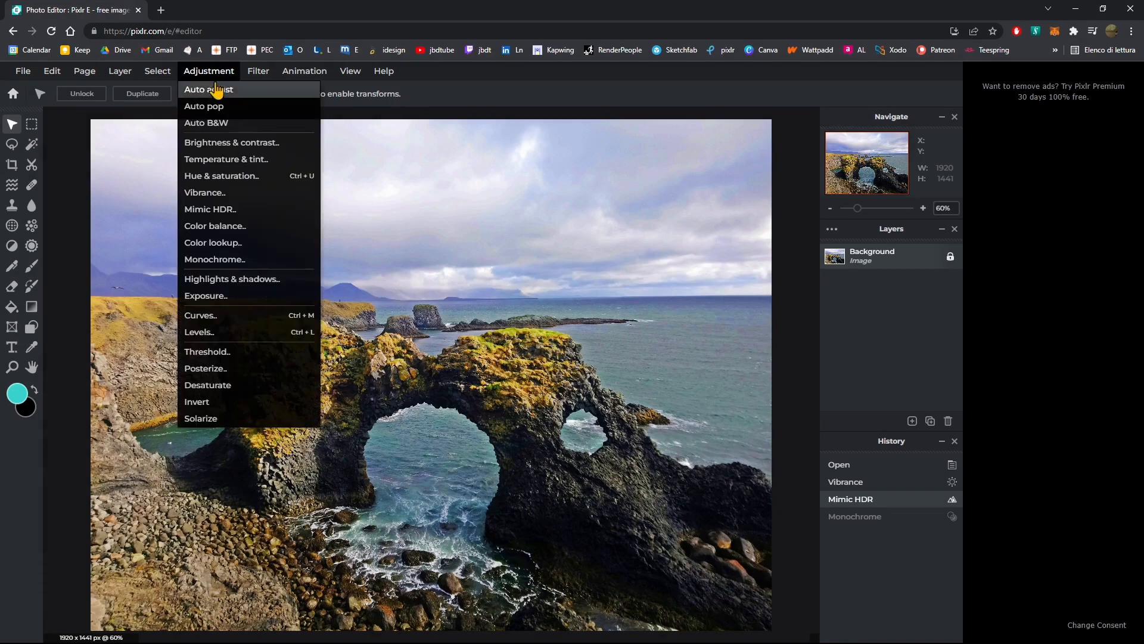
left_click(235, 353)
mouse_move(639, 239)
left_mouse_down()
mouse_move(616, 243)
mouse_move(685, 248)
mouse_move(643, 242)
left_mouse_up()
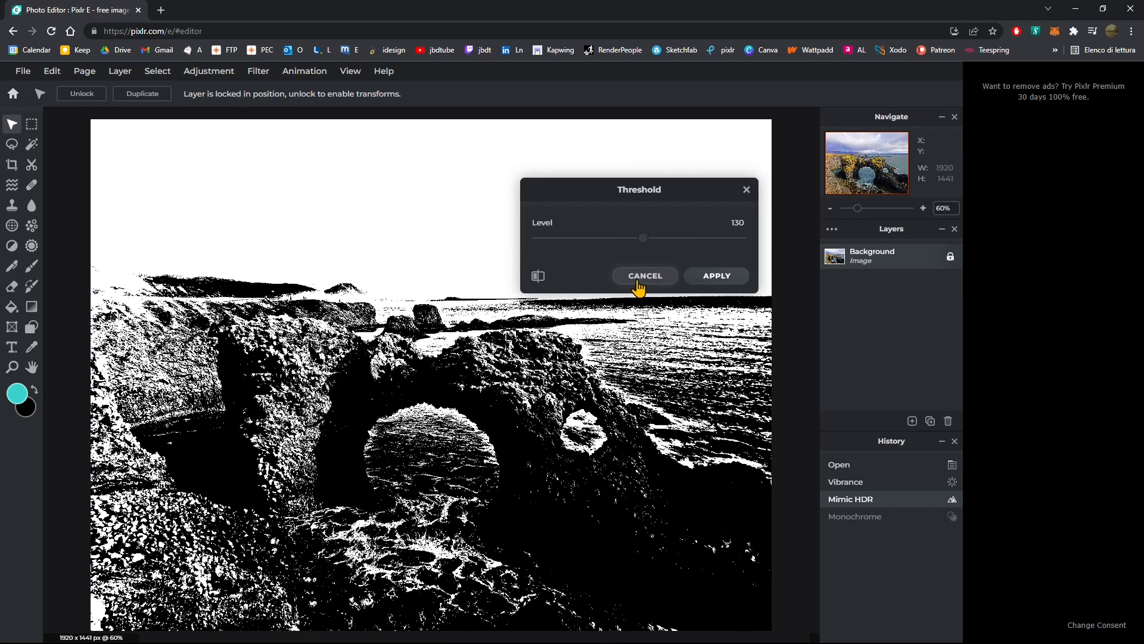
left_click(640, 285)
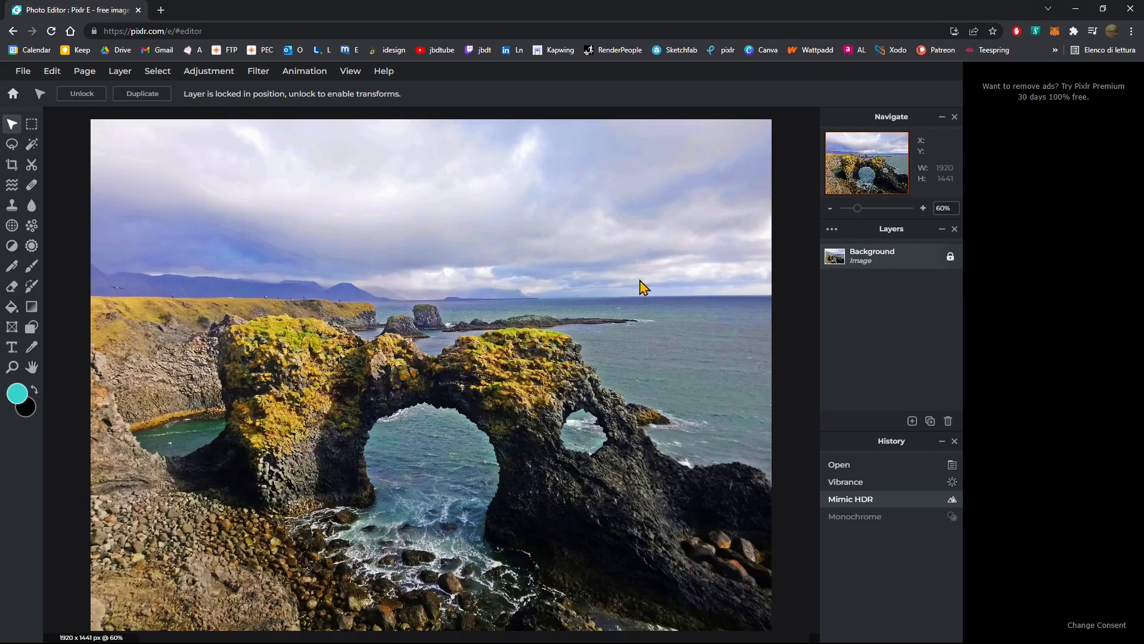
Step: Try a Posterize adjustment with colors set to 1 and cancel it
left_click(227, 72)
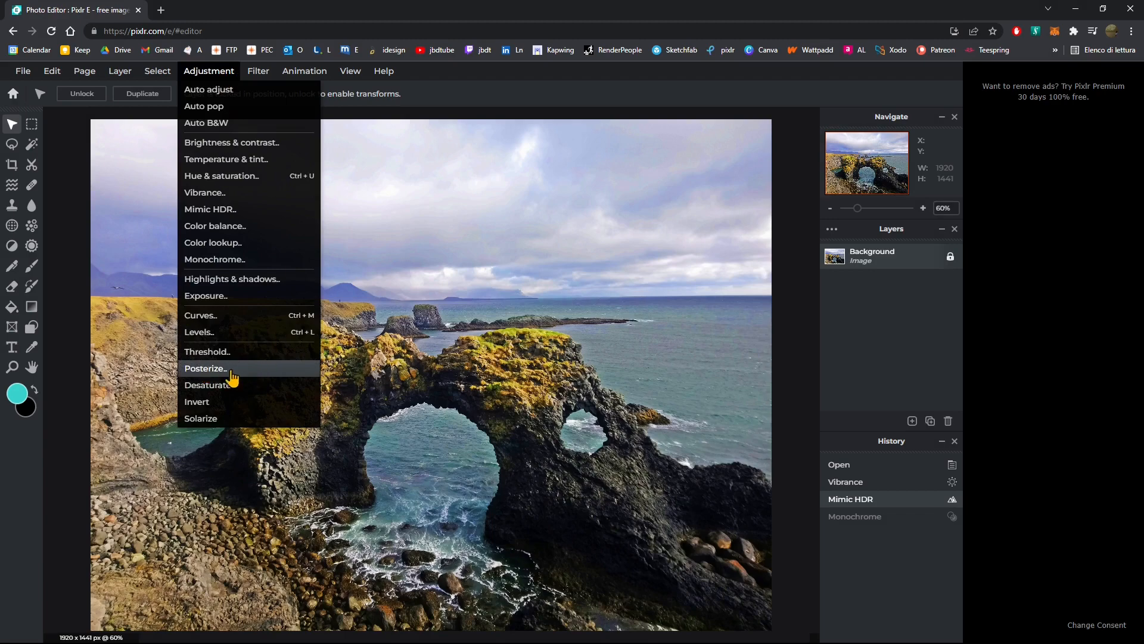
left_click(201, 371)
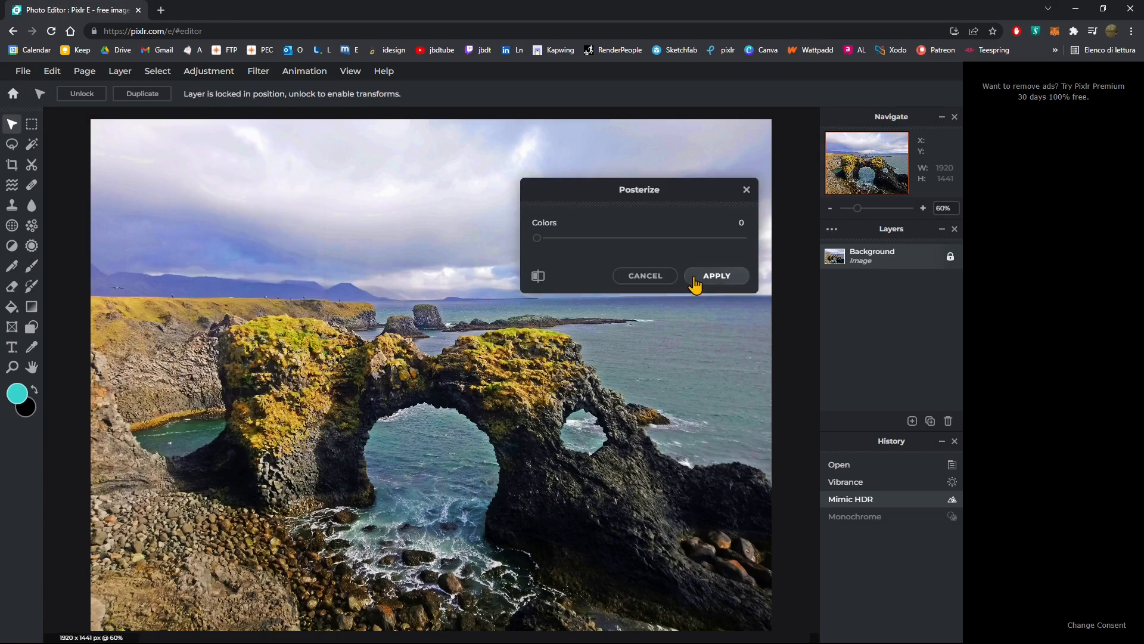
left_click(544, 239)
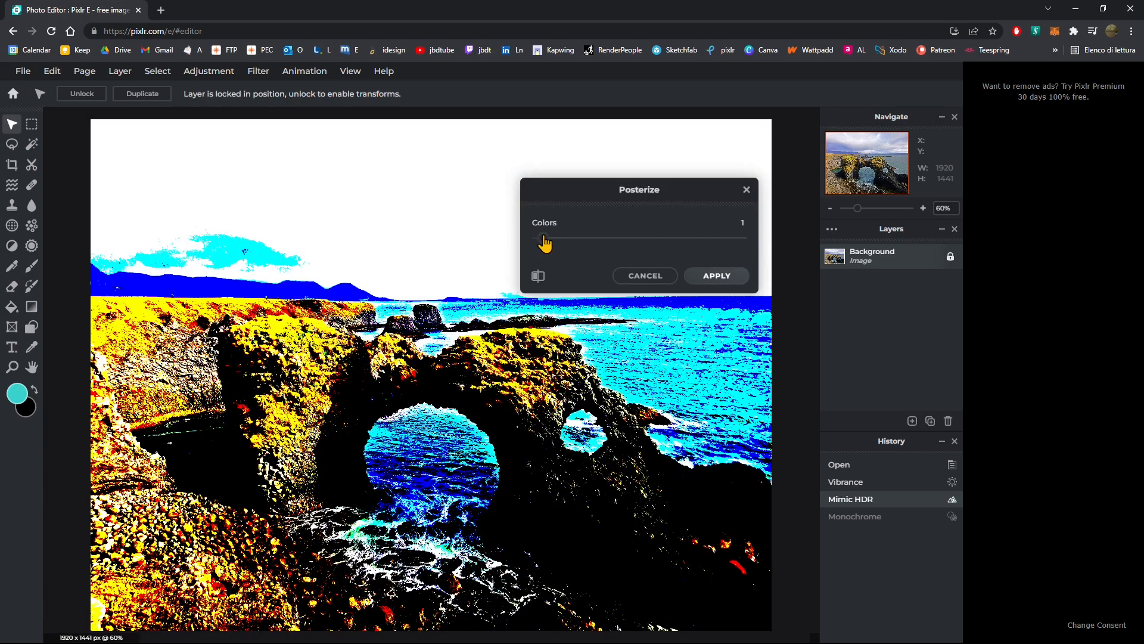
left_click(645, 275)
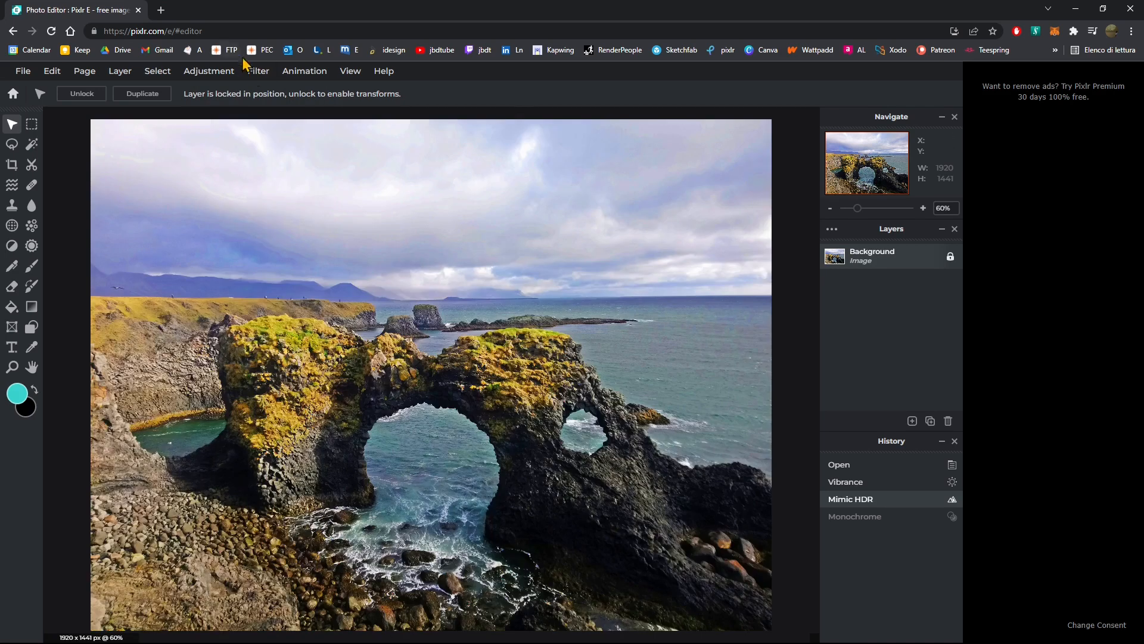
Step: Desaturate the rock arch photo
left_click(257, 72)
mouse_move(233, 75)
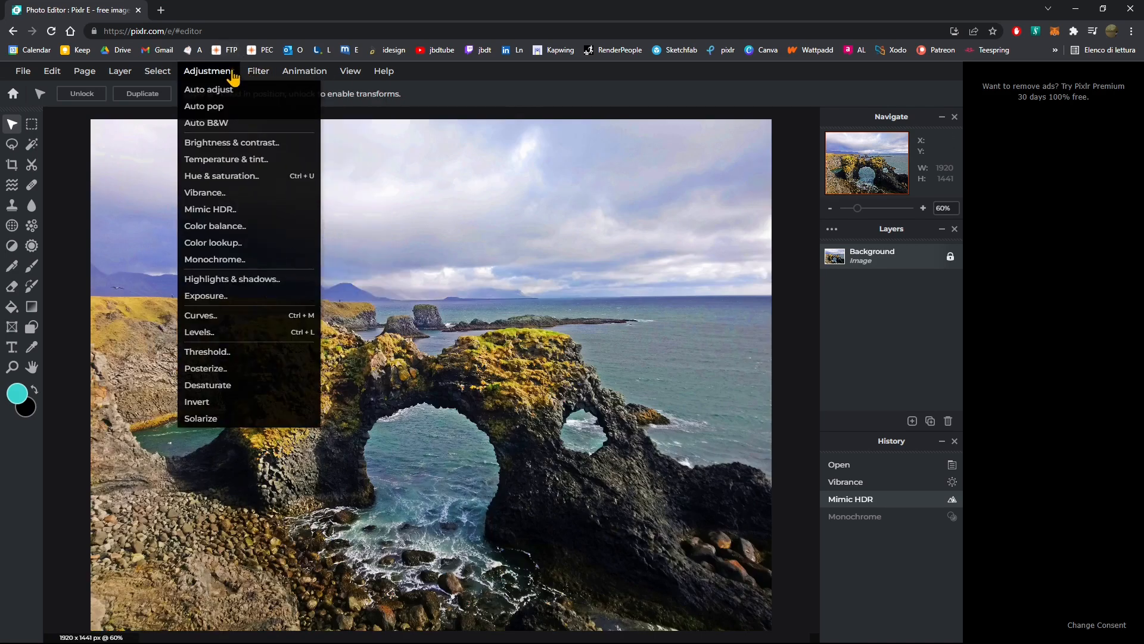
left_click(231, 386)
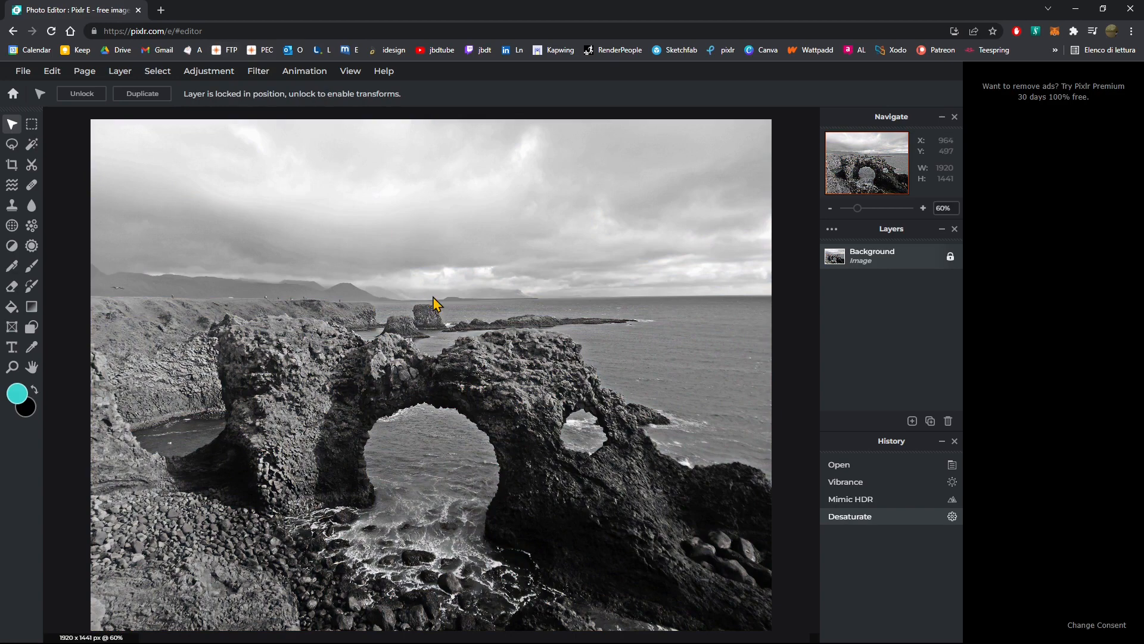
Step: Undo the desaturation of the rock arch photo
key("ctrl+z")
Step: Try the Invert adjustment on the rock arch photo and undo it
left_click(225, 73)
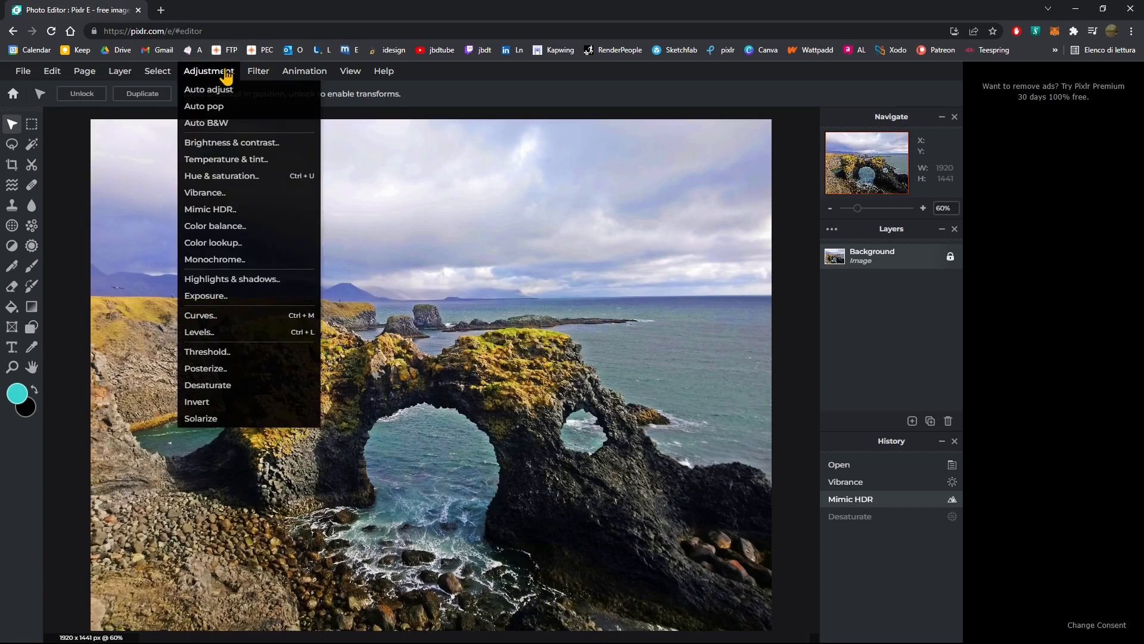
left_click(242, 403)
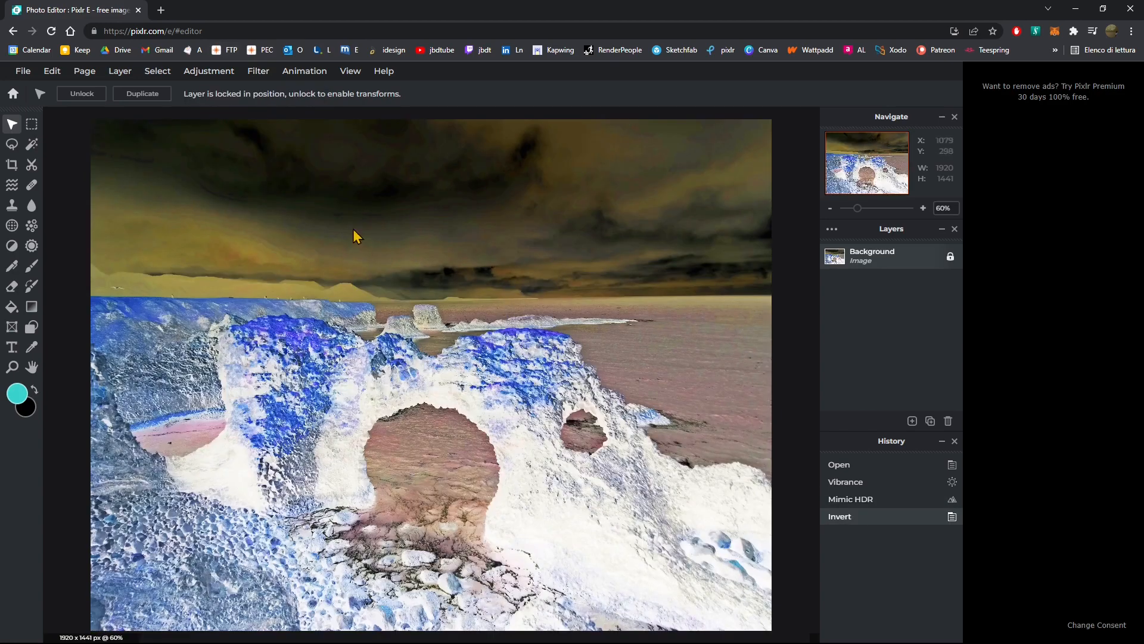
key("ctrl+z")
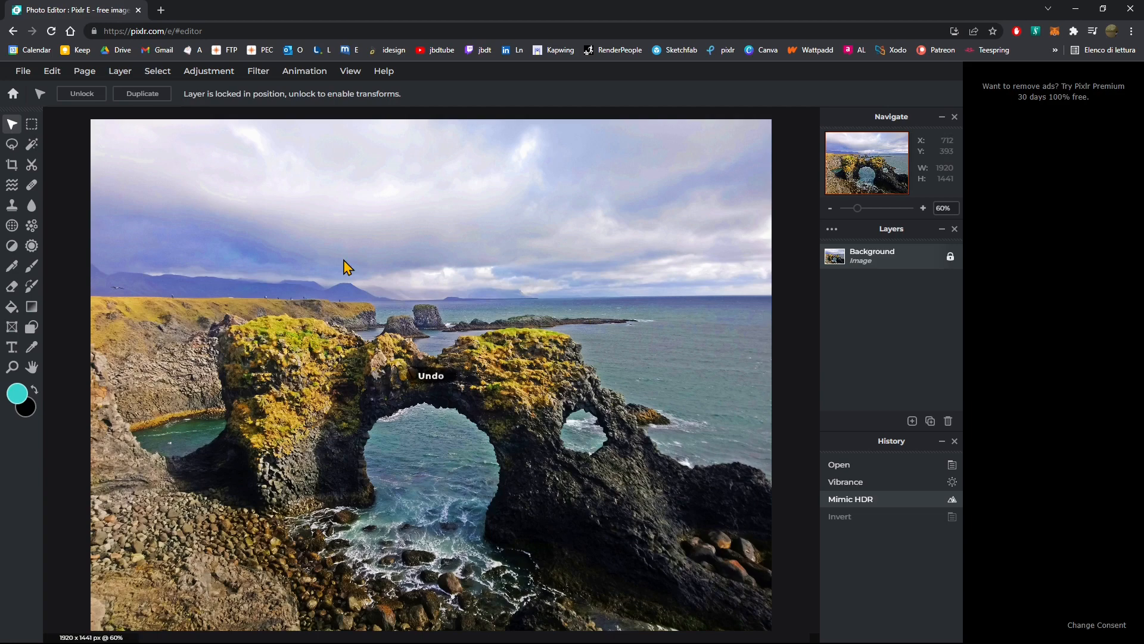
Step: Try the Solarize adjustment on the rock arch photo and undo it
left_click(197, 72)
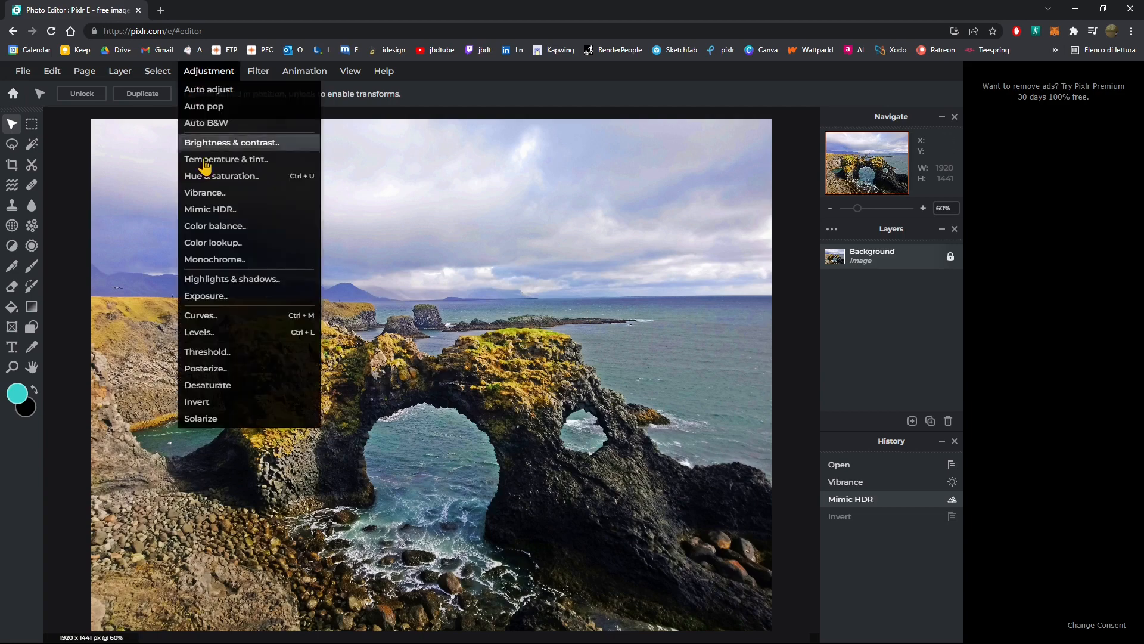
left_click(210, 420)
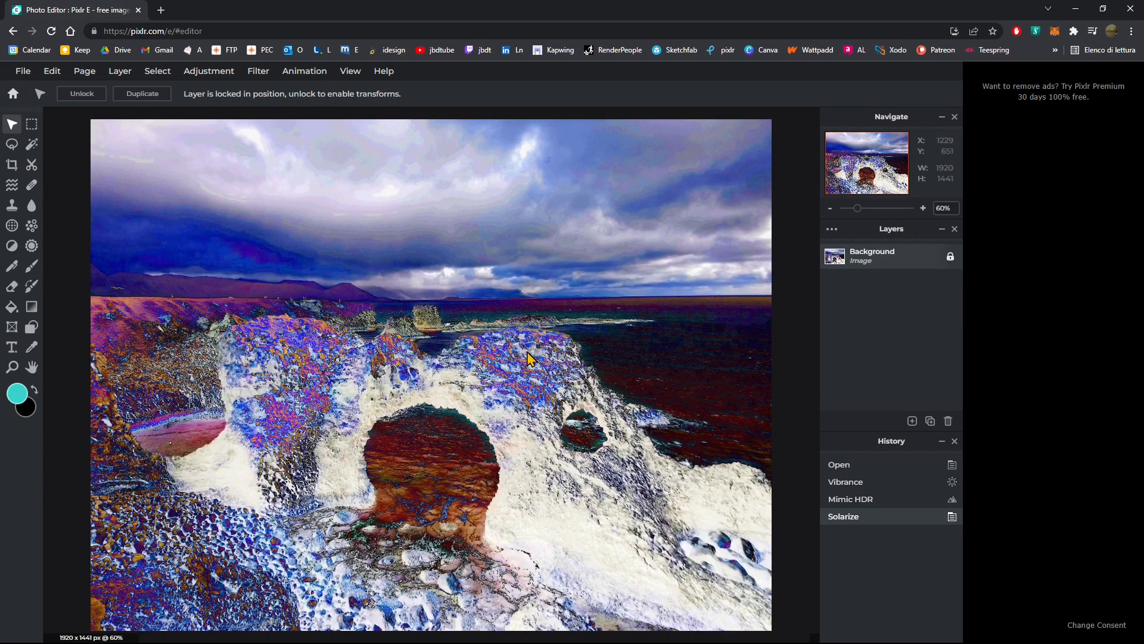
key("ctrl+z")
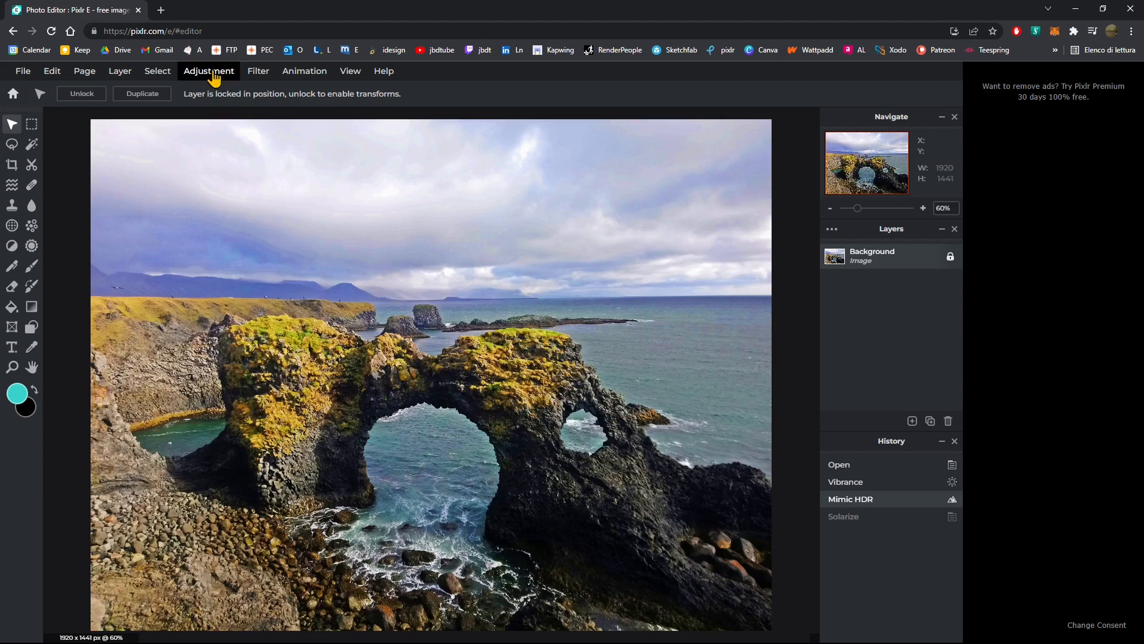
Step: Preview the Blueberry effect from the Shades group of the effect library on the photo
mouse_move(257, 75)
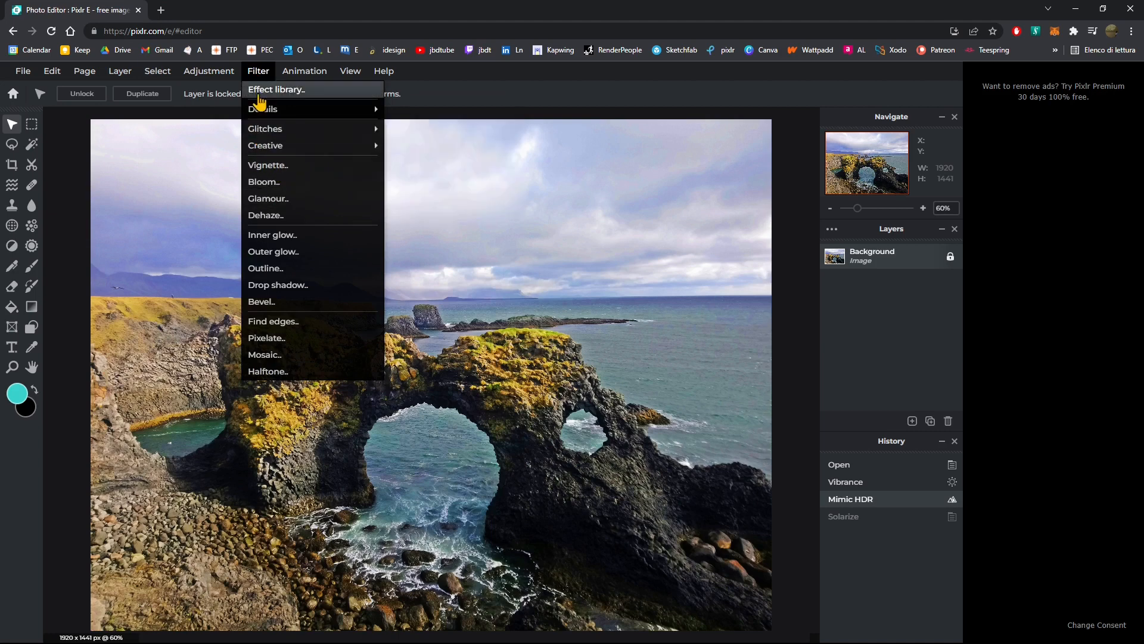
left_click(258, 94)
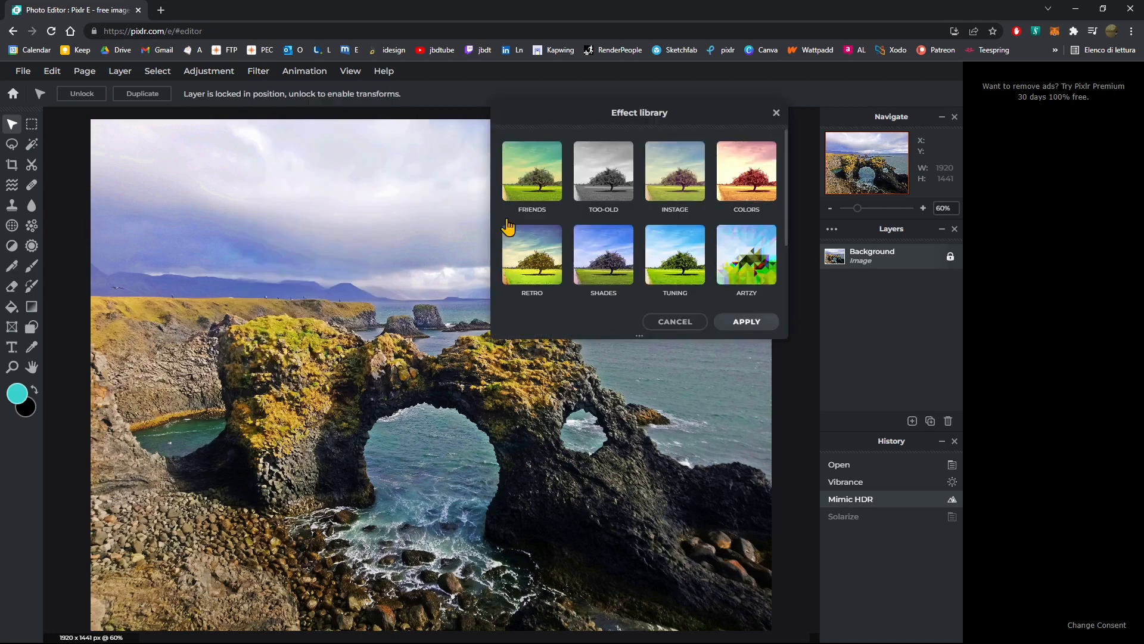
scroll(745, 242, "down", 2)
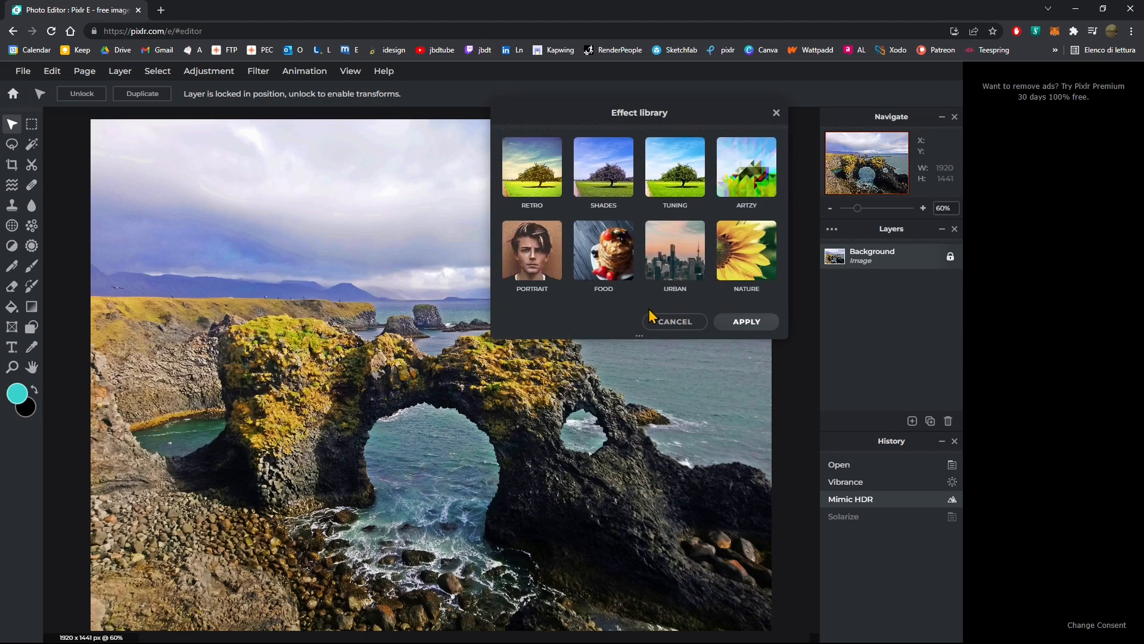
left_click(613, 192)
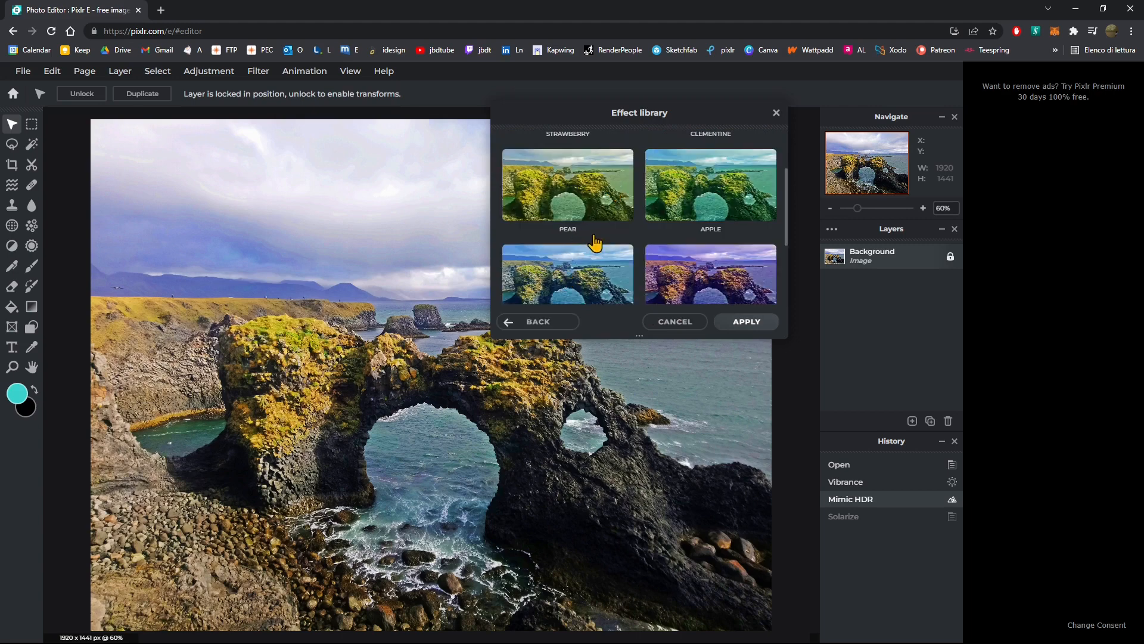
scroll(602, 256, "down", 2)
left_click(589, 193)
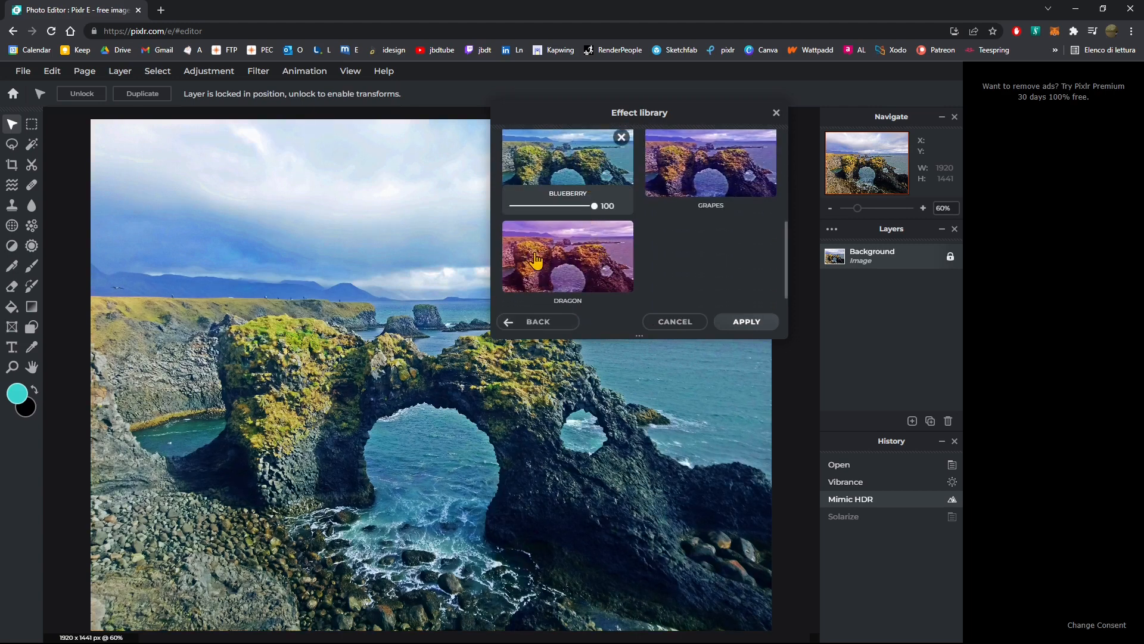
Step: Try the Apple effect and the Strawberry effect at 71 on the photo, and cancel the effect library
scroll(713, 247, "up", 3)
left_click(712, 246)
left_click(568, 160)
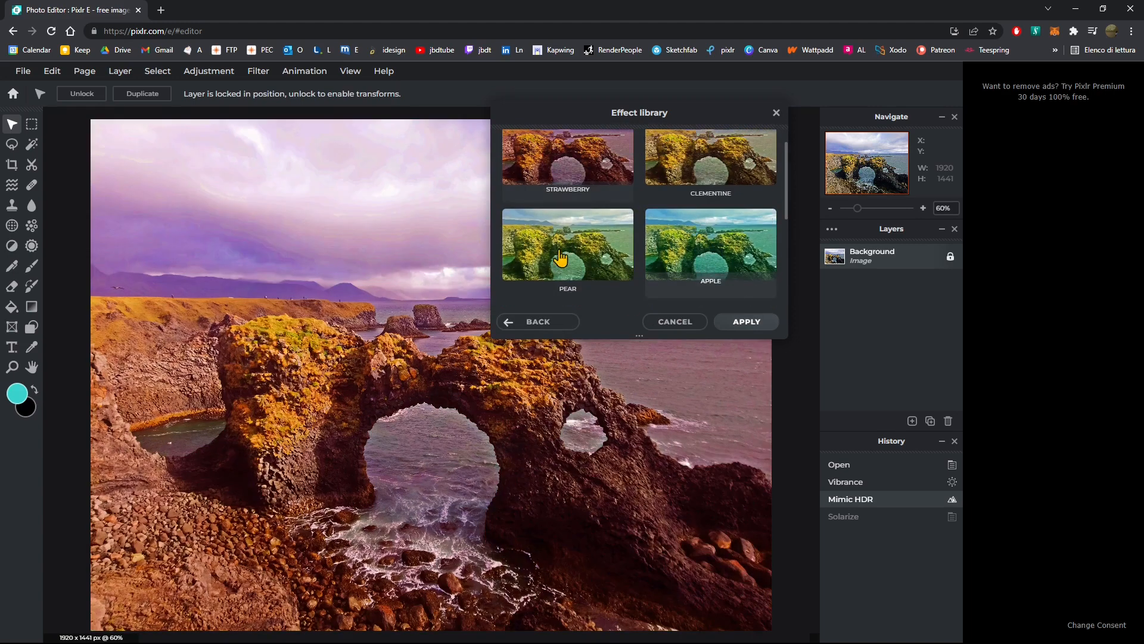
left_click_drag(594, 227, 568, 239)
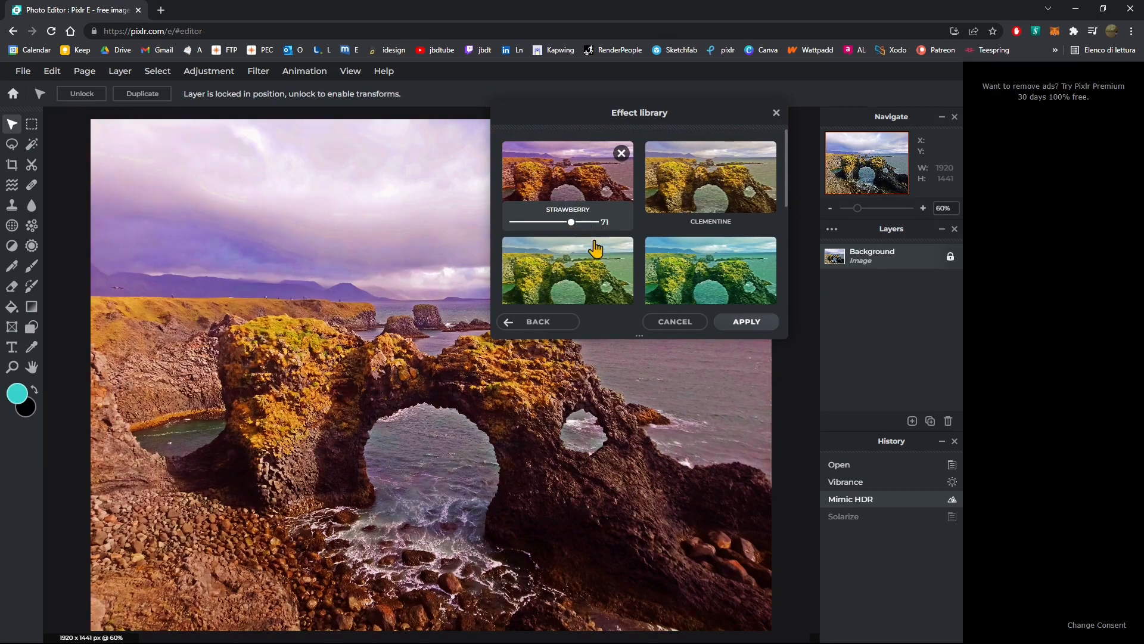
left_click(679, 322)
Step: Try the Sharpen filter with an amount of 32 and cancel it
left_click(260, 73)
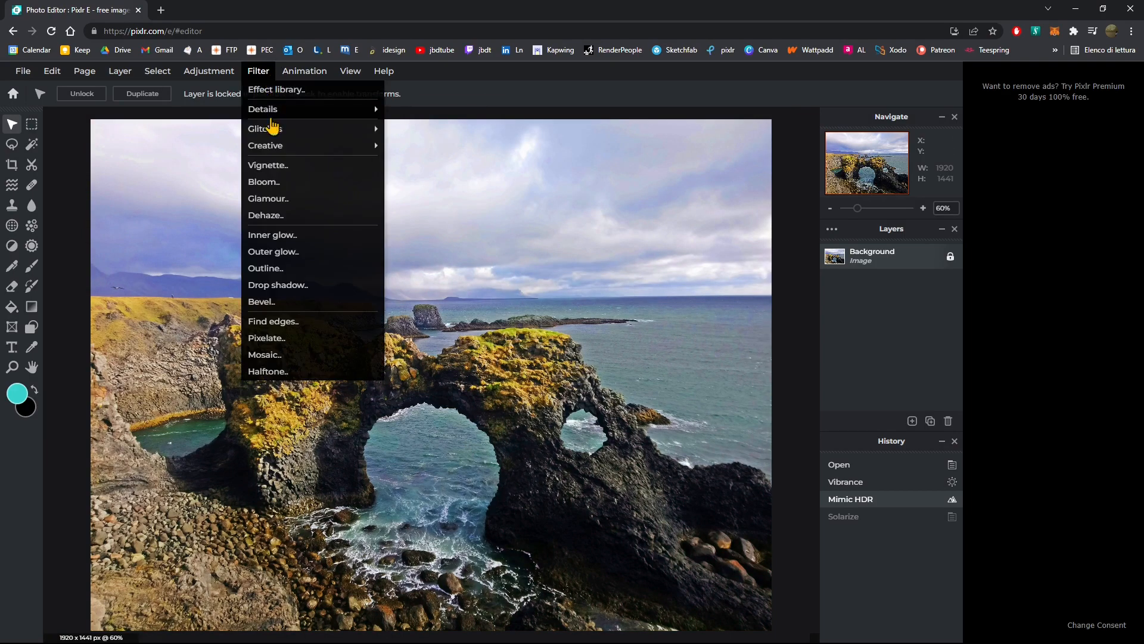
left_click(269, 114)
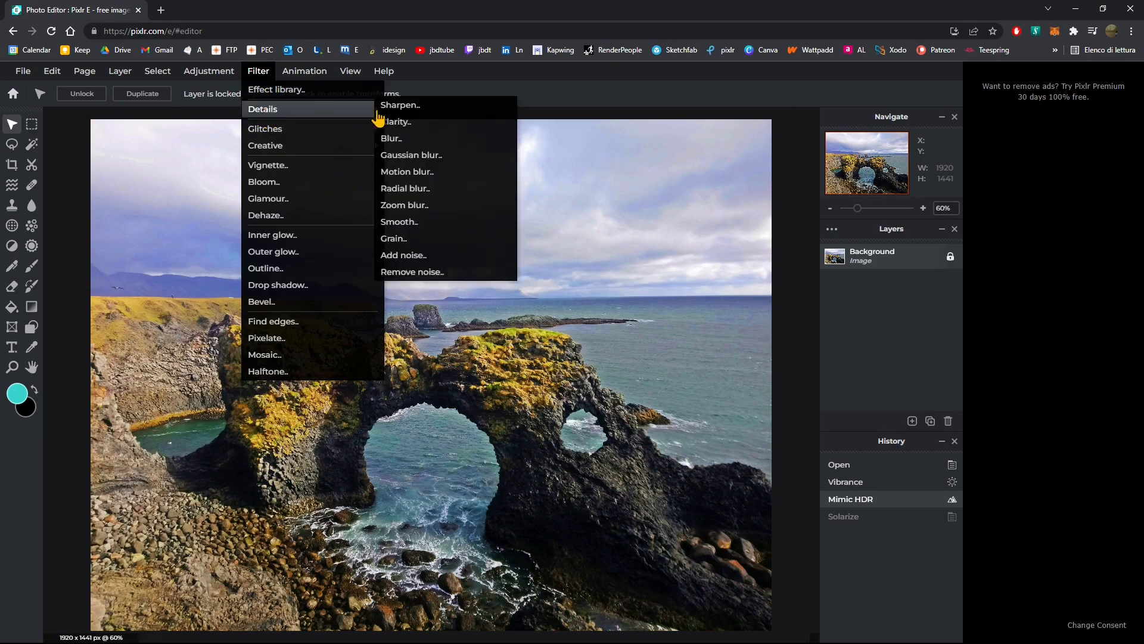
left_click(409, 108)
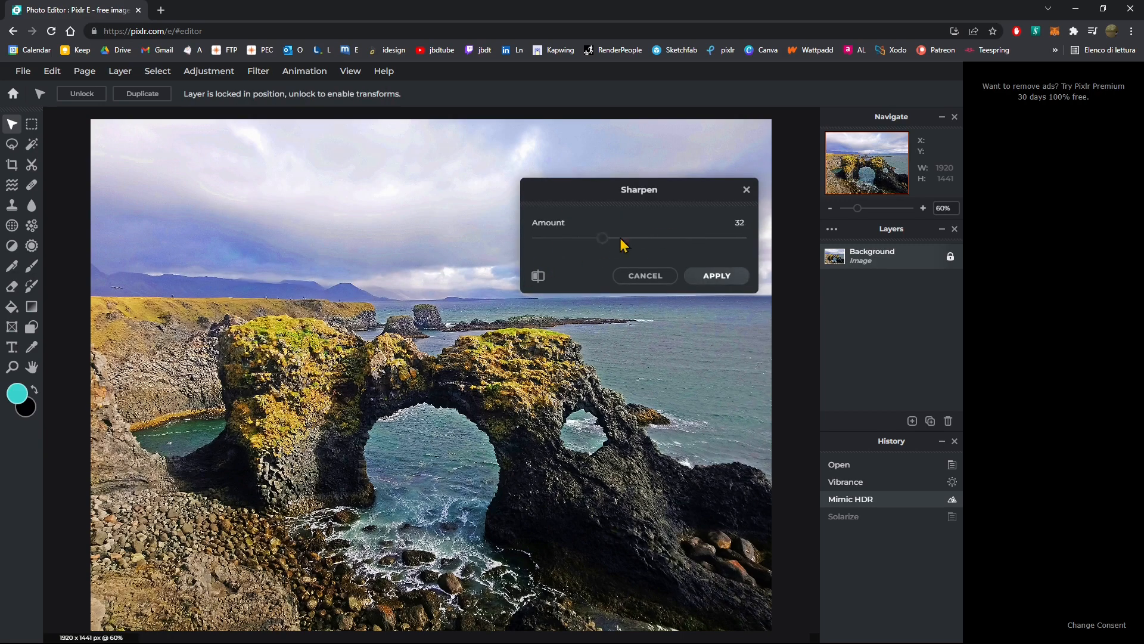
left_click(627, 275)
Step: Try the Blur filter on the photo with different amounts and cancel it
left_click(259, 71)
mouse_move(263, 109)
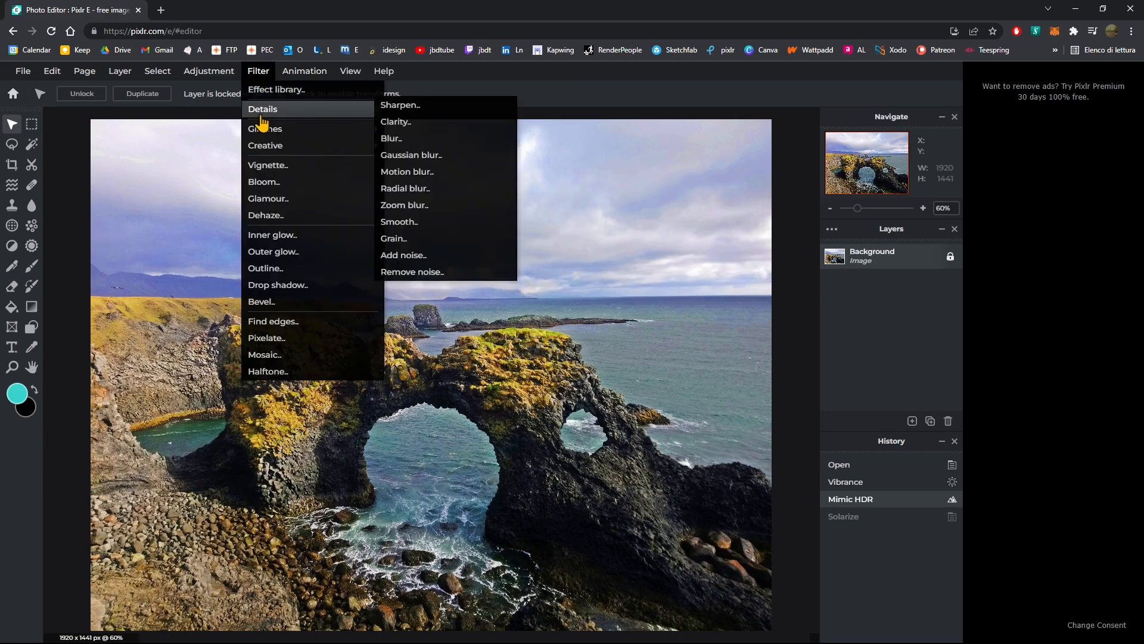
left_click(393, 138)
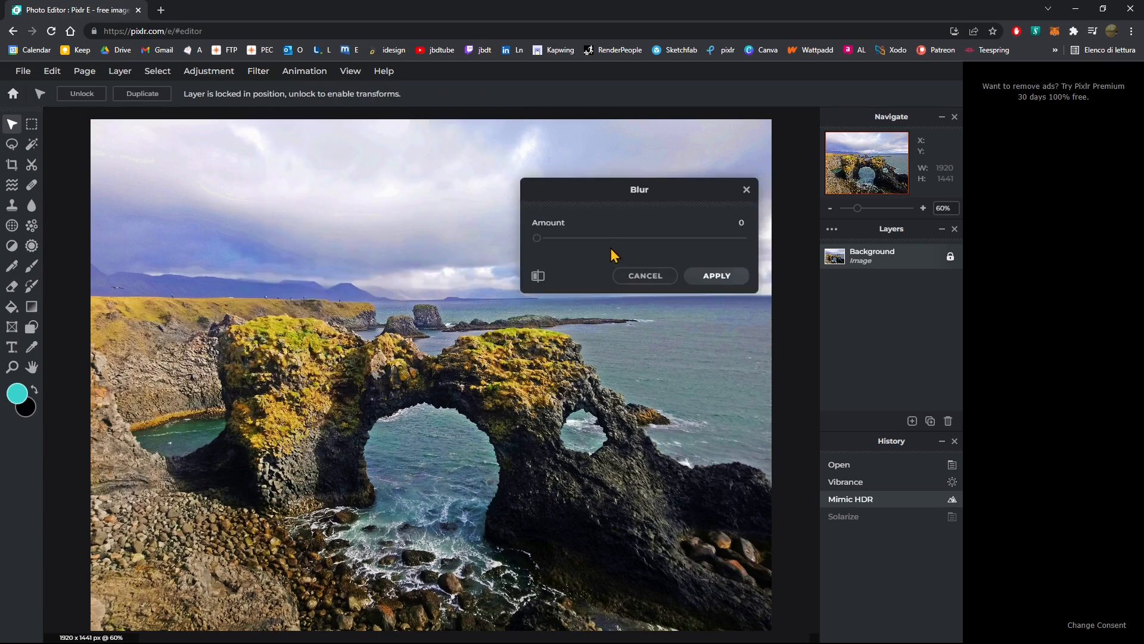
left_click_drag(607, 242, 579, 252)
left_click(638, 278)
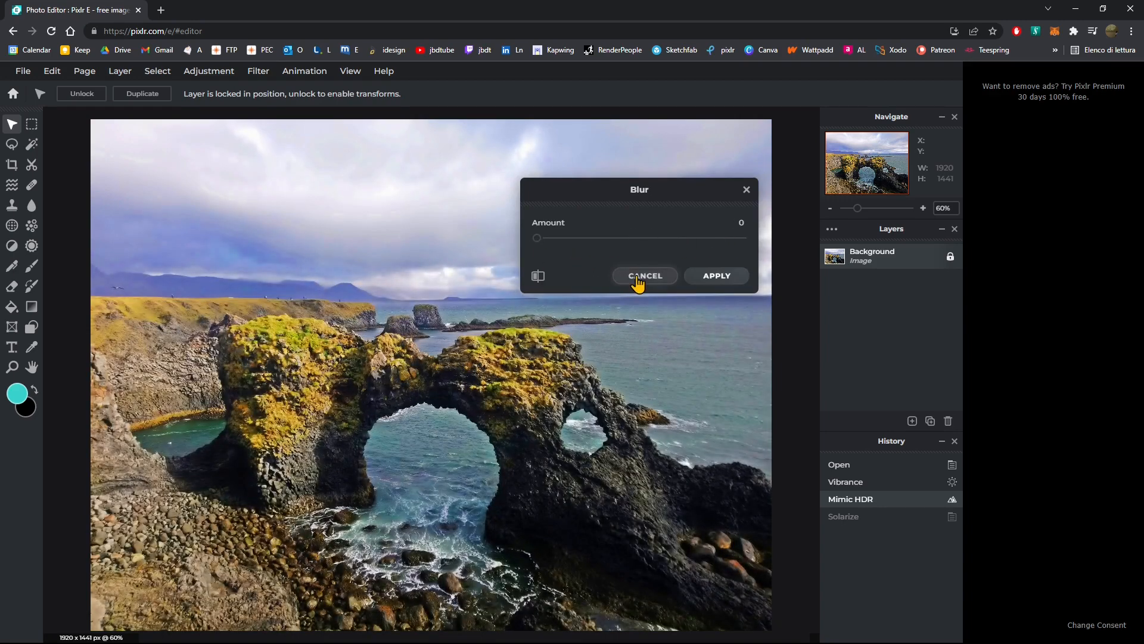
Step: Try the Gaussian blur filter with an amount of about 49 and cancel it
left_click(258, 74)
mouse_move(271, 116)
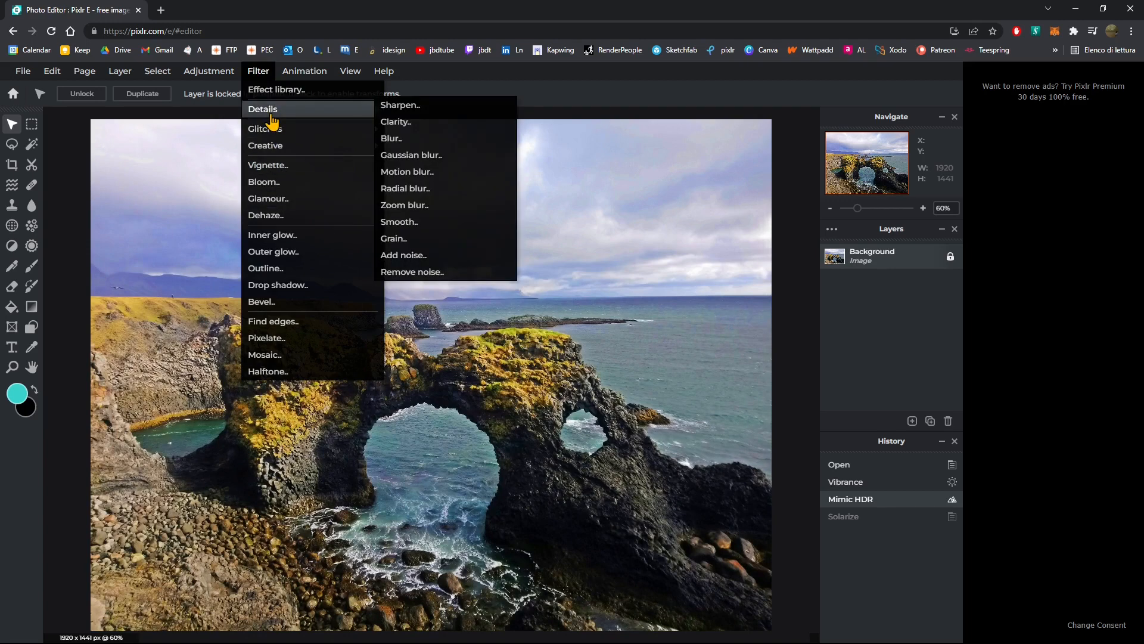
left_click(464, 108)
left_click(253, 72)
mouse_move(299, 113)
left_click(435, 156)
left_click_drag(596, 238, 643, 238)
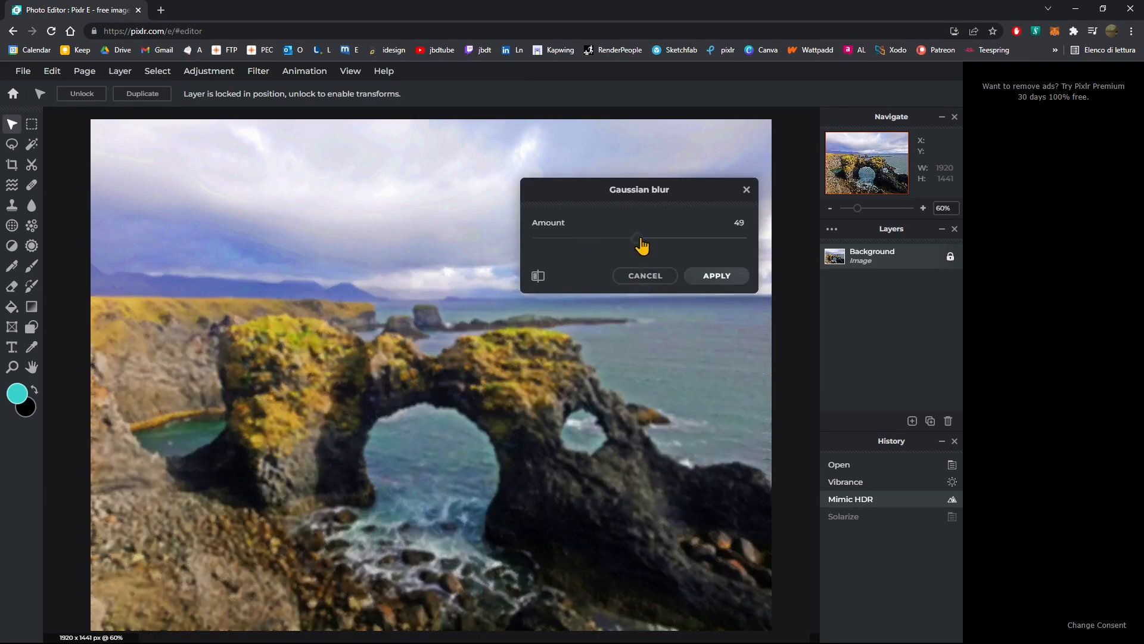
left_click(656, 277)
Step: Try the Motion blur filter with an amount of 60 and an angle of 195, and cancel it
left_click(288, 79)
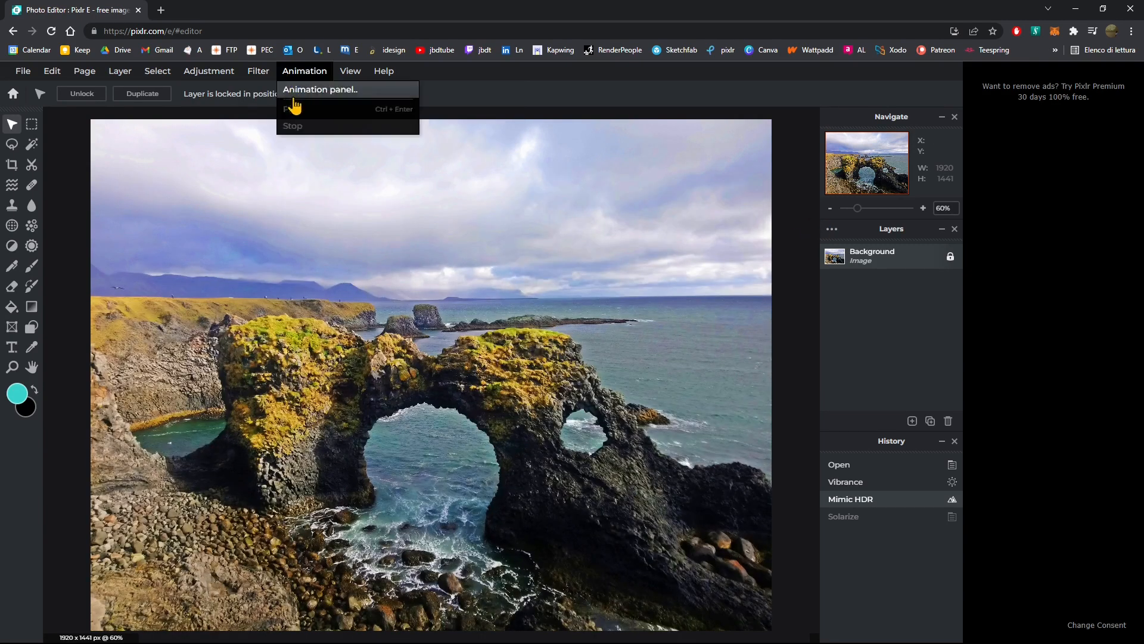
left_click(258, 71)
mouse_move(265, 117)
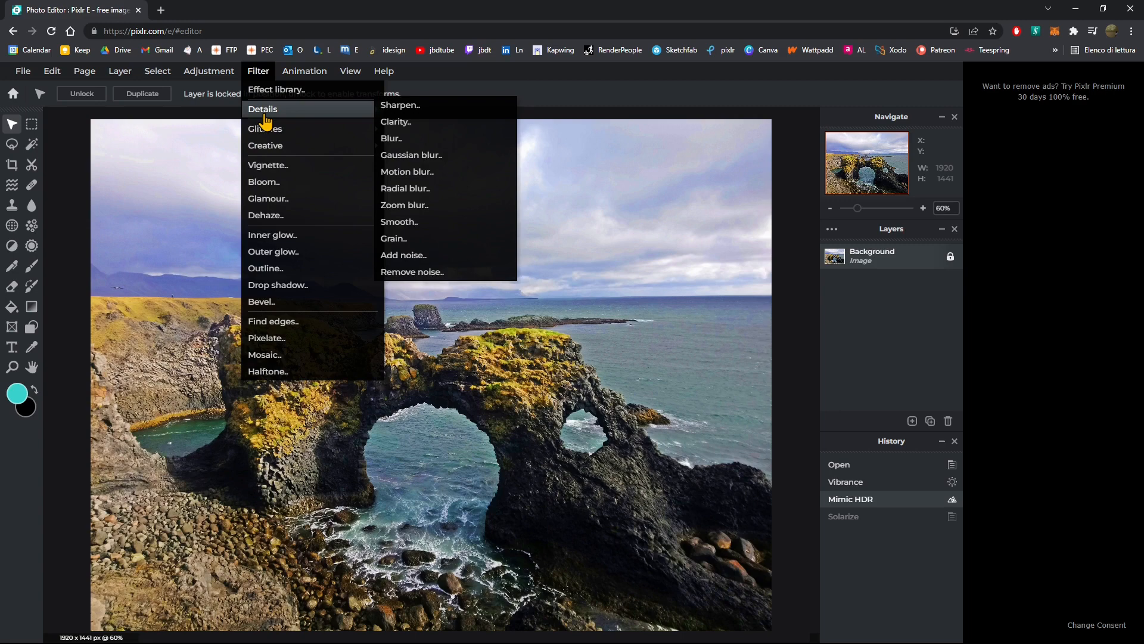
left_click(417, 173)
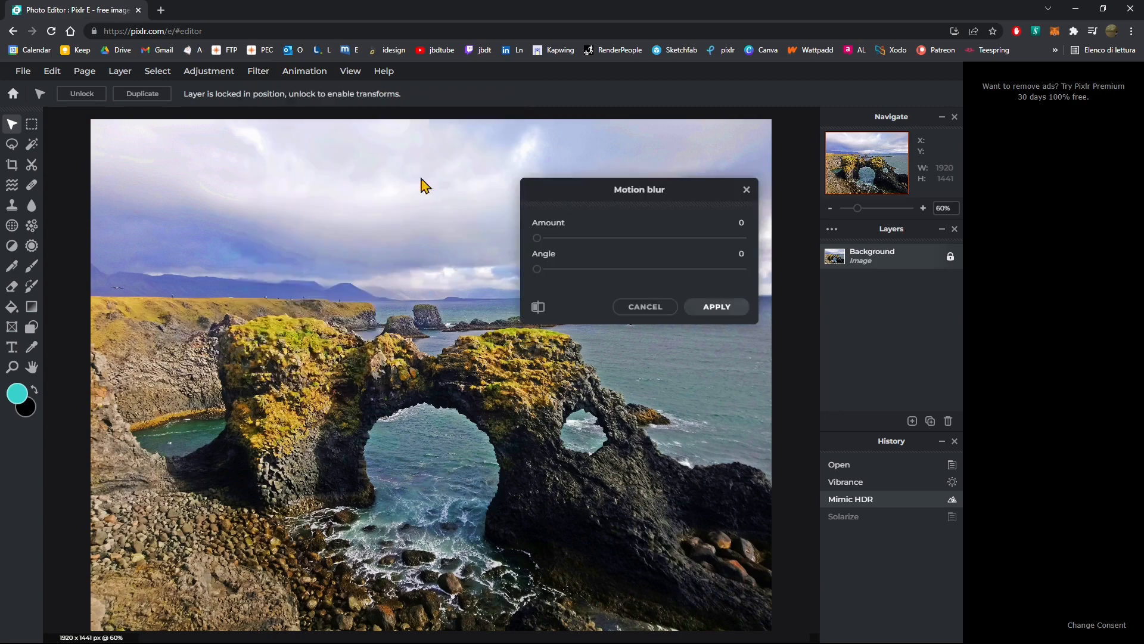
left_click_drag(602, 248, 648, 269)
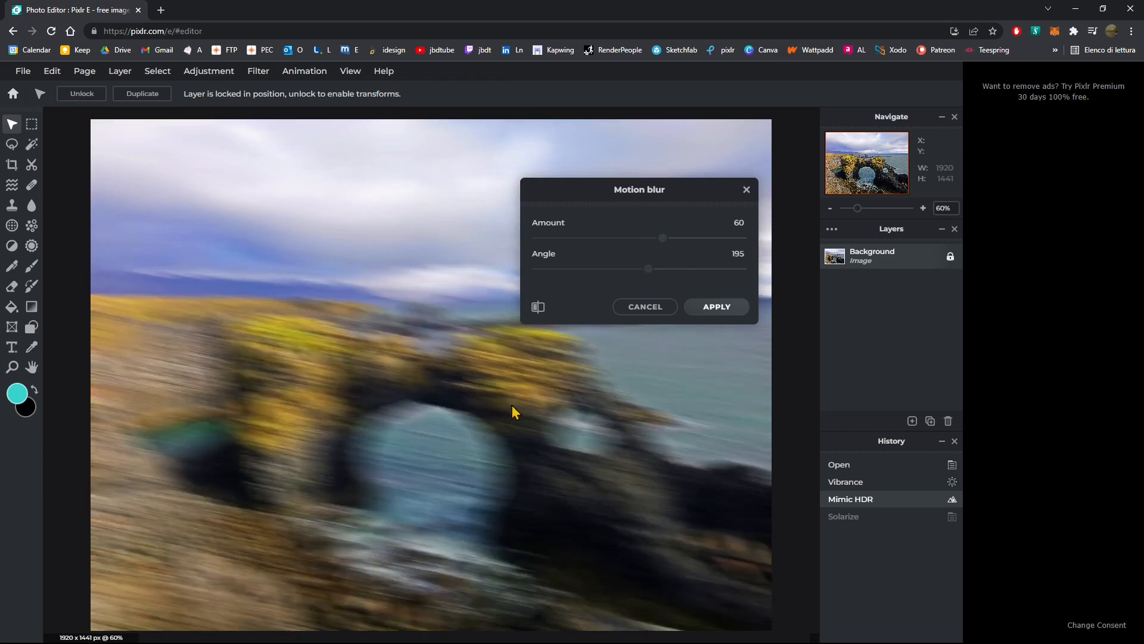
left_click(645, 307)
Step: Try the Radial blur filter with a raised amount and the direction set to right, and cancel it
left_click(292, 74)
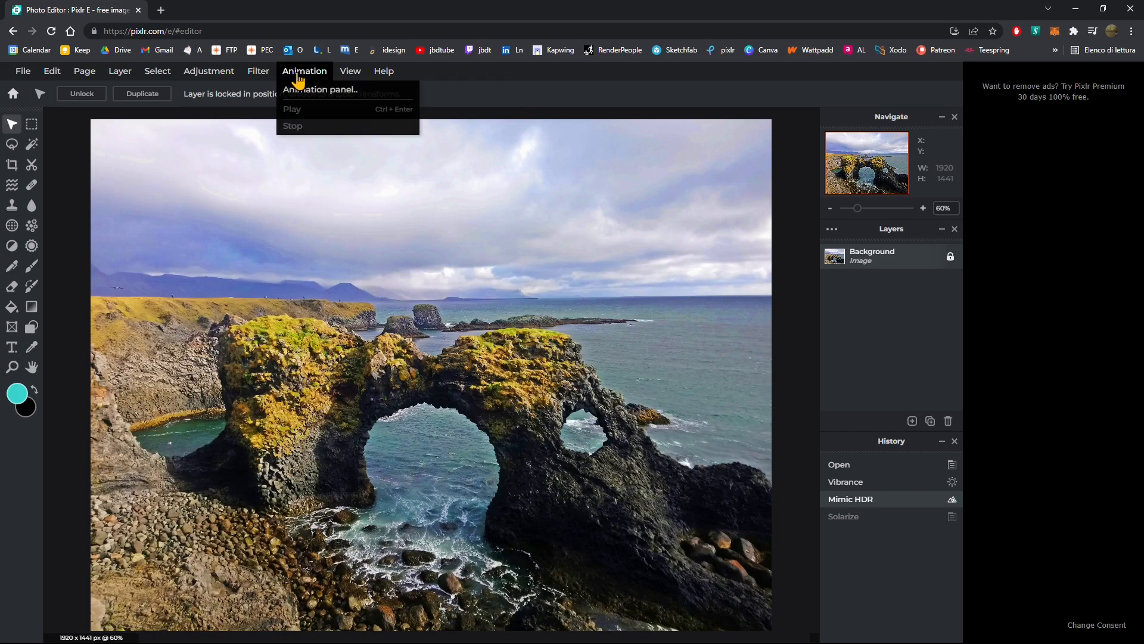
mouse_move(256, 75)
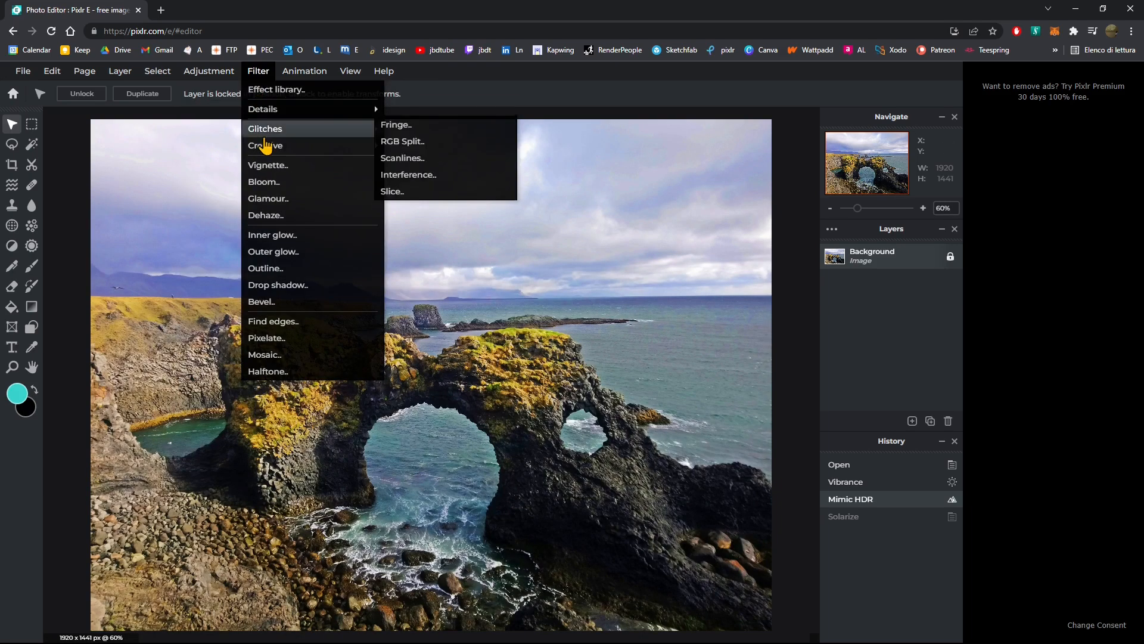
mouse_move(272, 116)
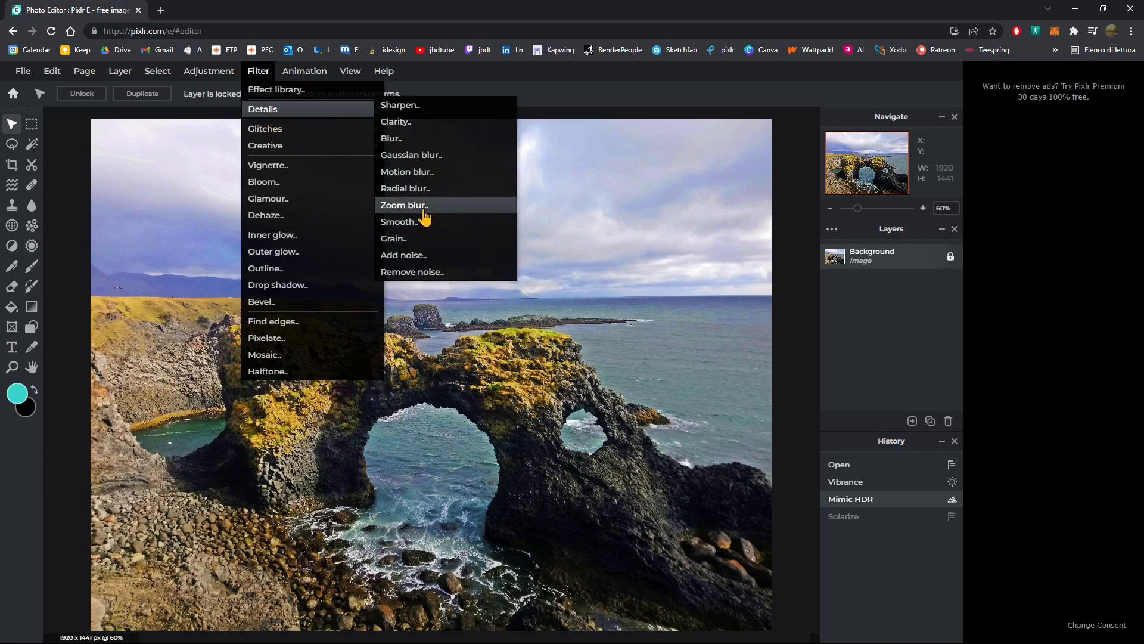
left_click(425, 189)
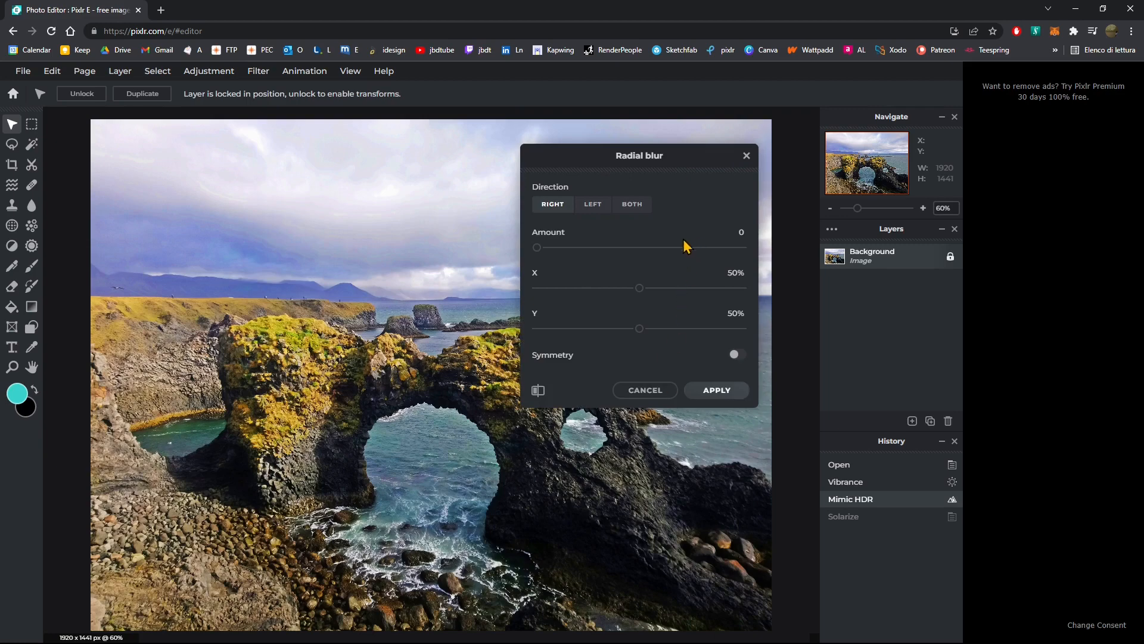
left_click(665, 247)
left_click(667, 389)
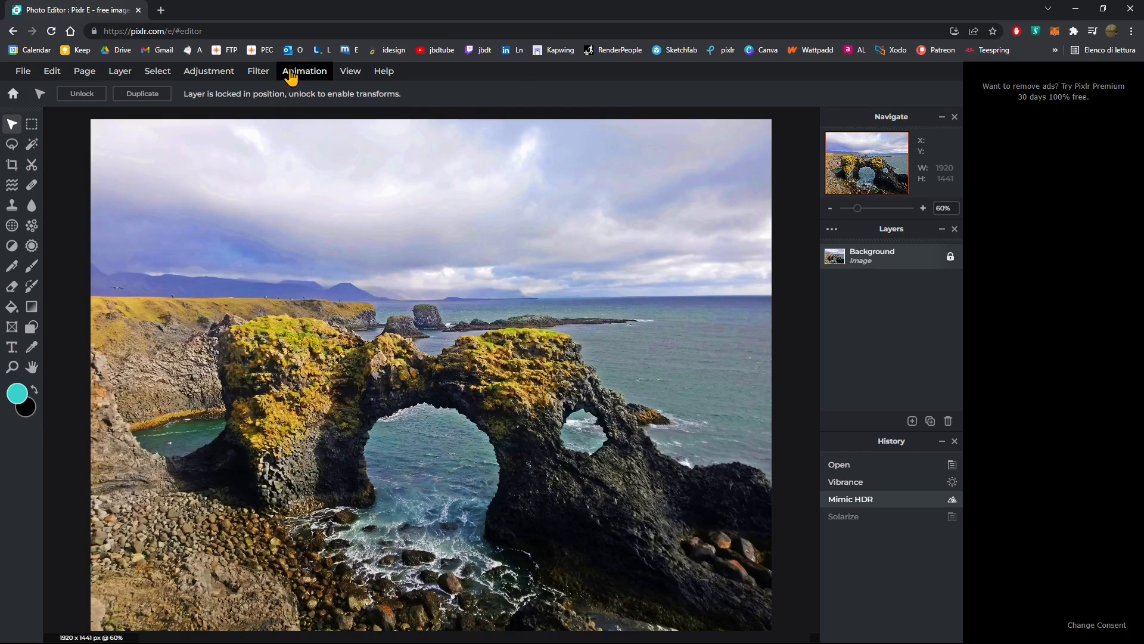
Step: Try the Zoom blur filter with an amount of 20% centred on the photo, and cancel it
left_click(258, 71)
mouse_move(272, 113)
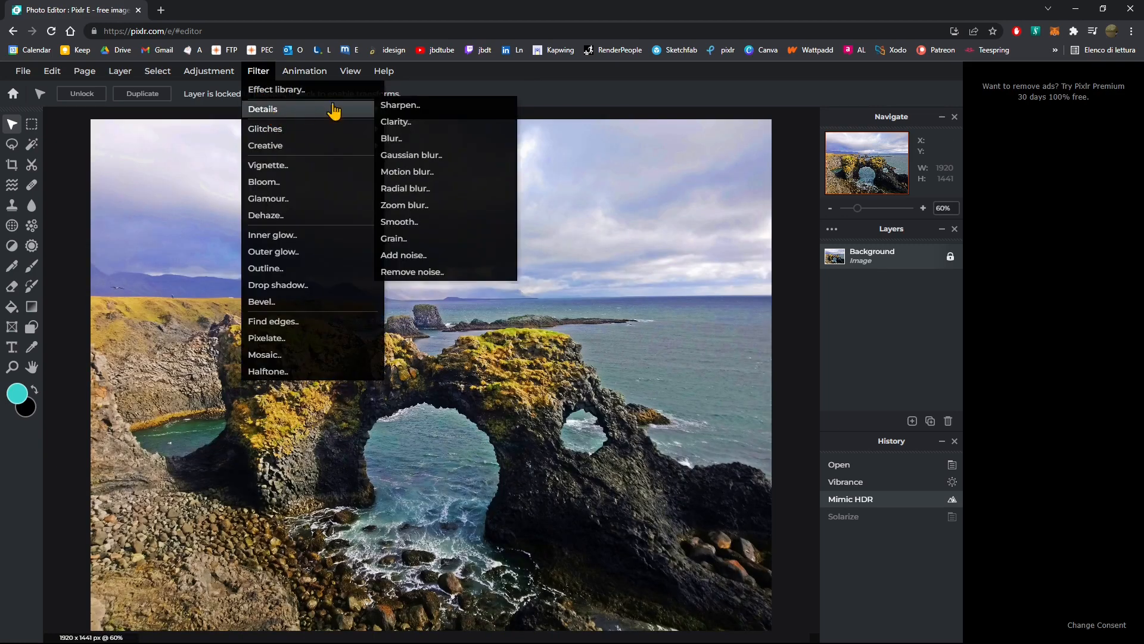
left_click(405, 206)
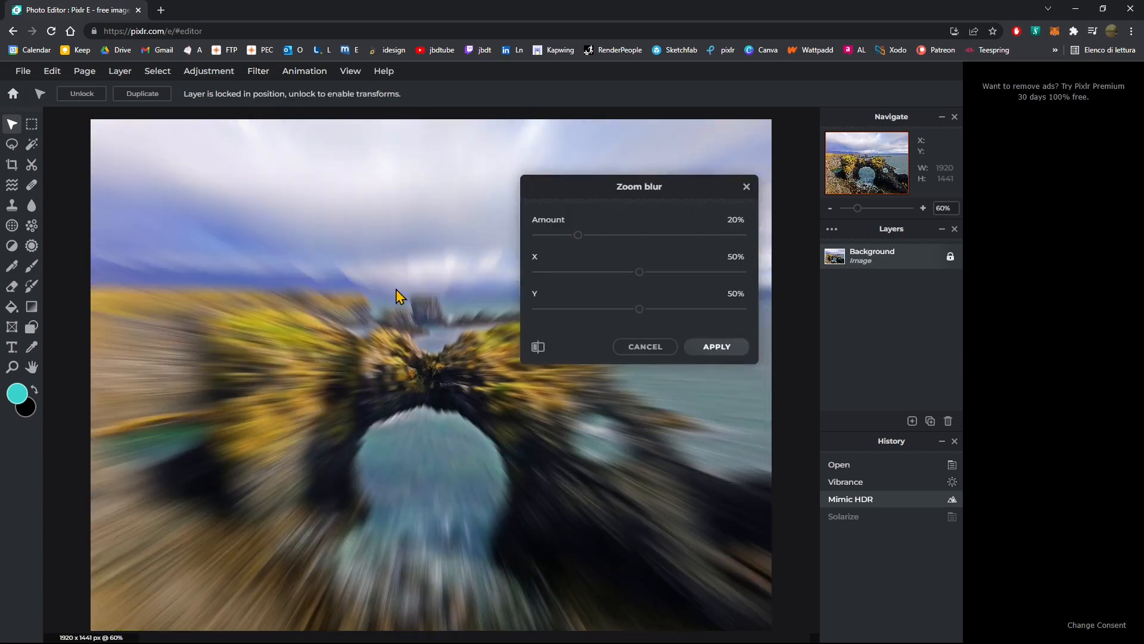
left_click(623, 346)
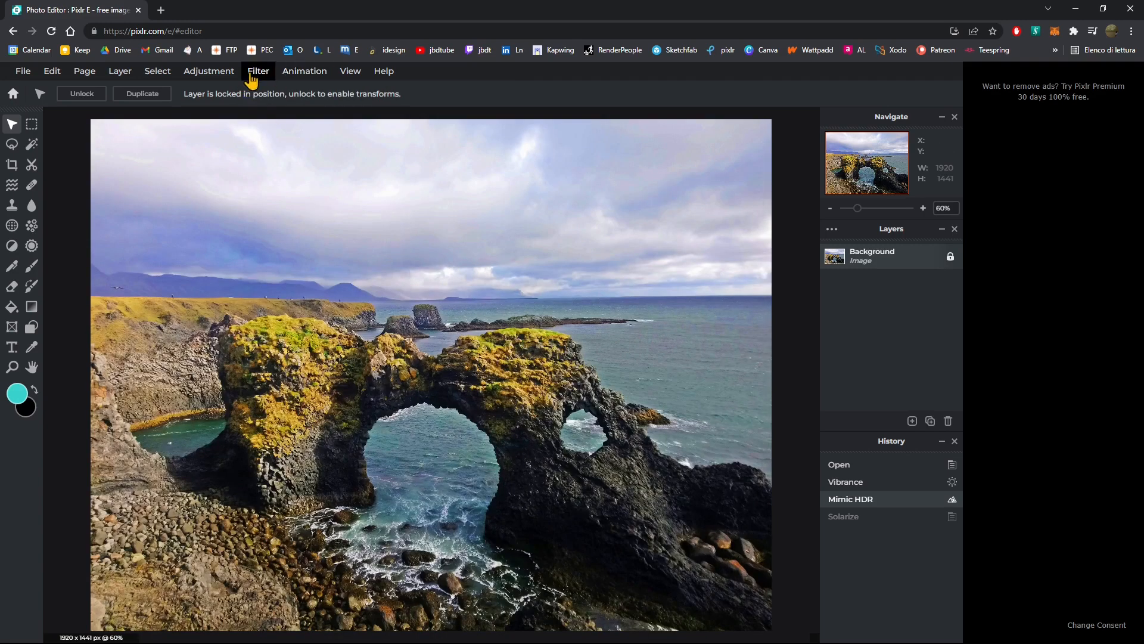
Step: Try the Add noise filter with a raised amount and cancel it
left_click(258, 73)
left_click(283, 111)
left_click(257, 74)
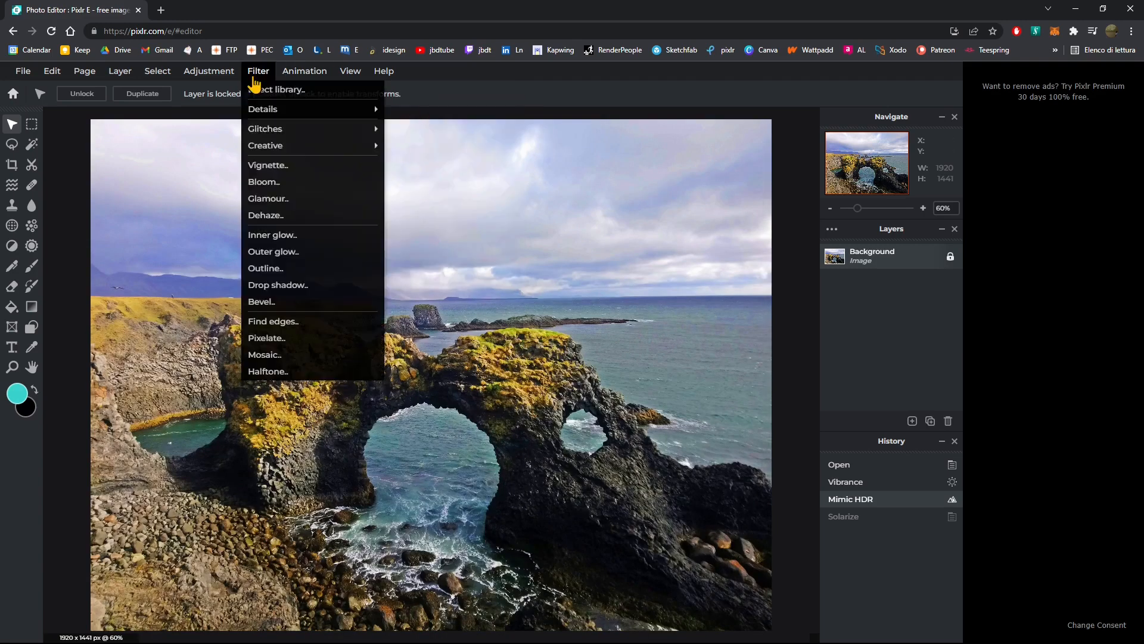
left_click(256, 74)
left_click(258, 71)
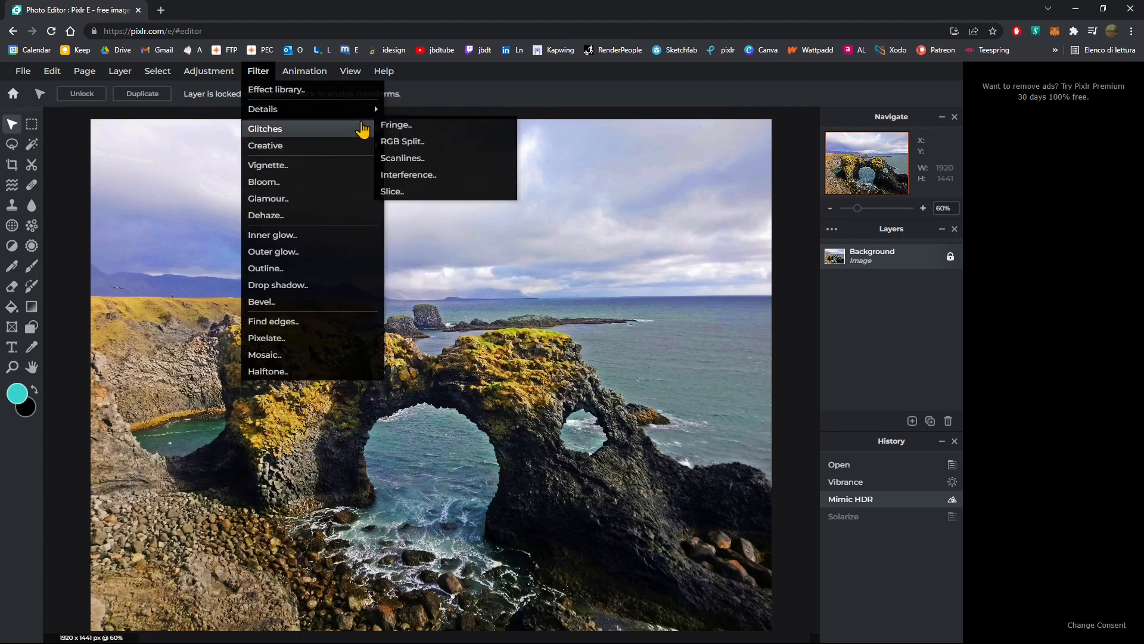
mouse_move(351, 120)
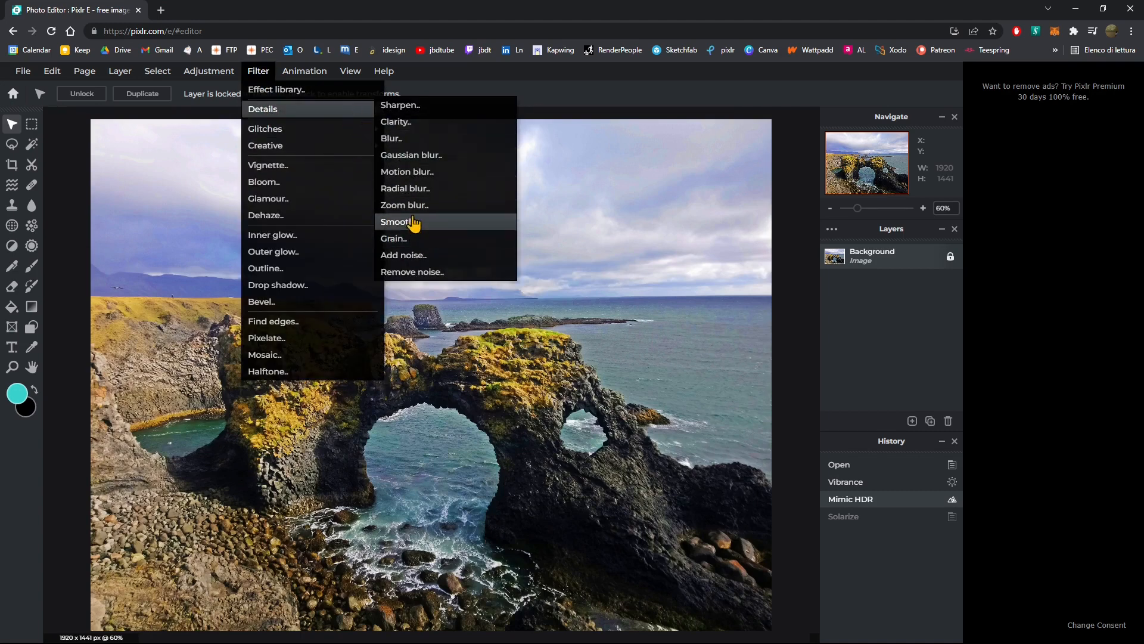
left_click(404, 261)
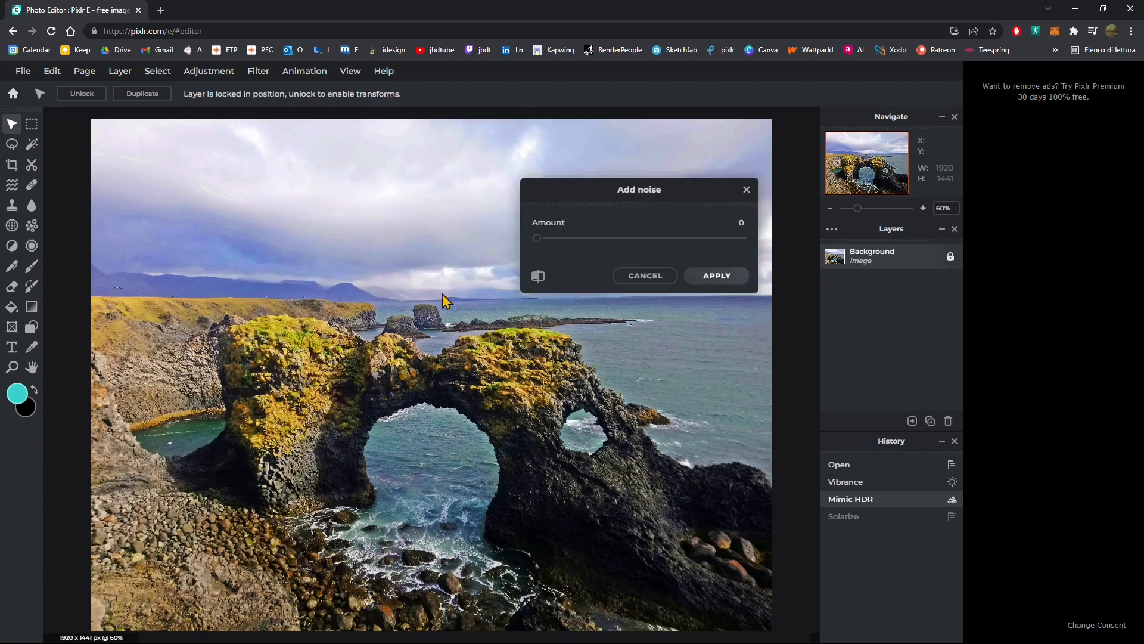
left_click_drag(582, 246, 579, 246)
left_click(668, 279)
Step: Apply the Fringe glitch filter to the photo with an amount of -2
left_click(258, 71)
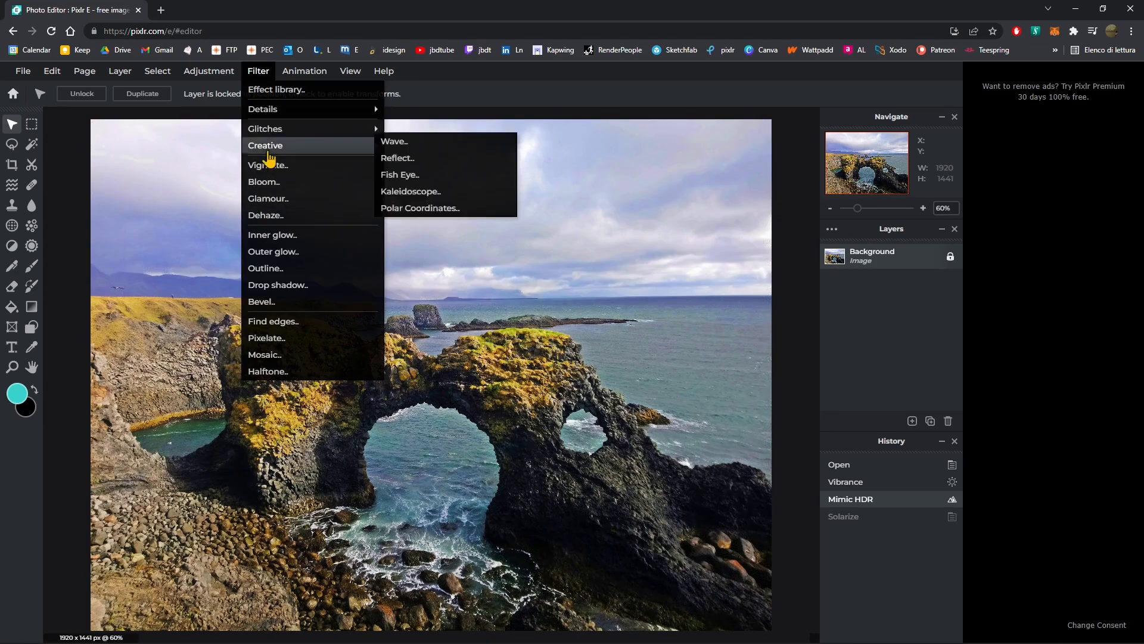
left_click(285, 116)
left_click(260, 73)
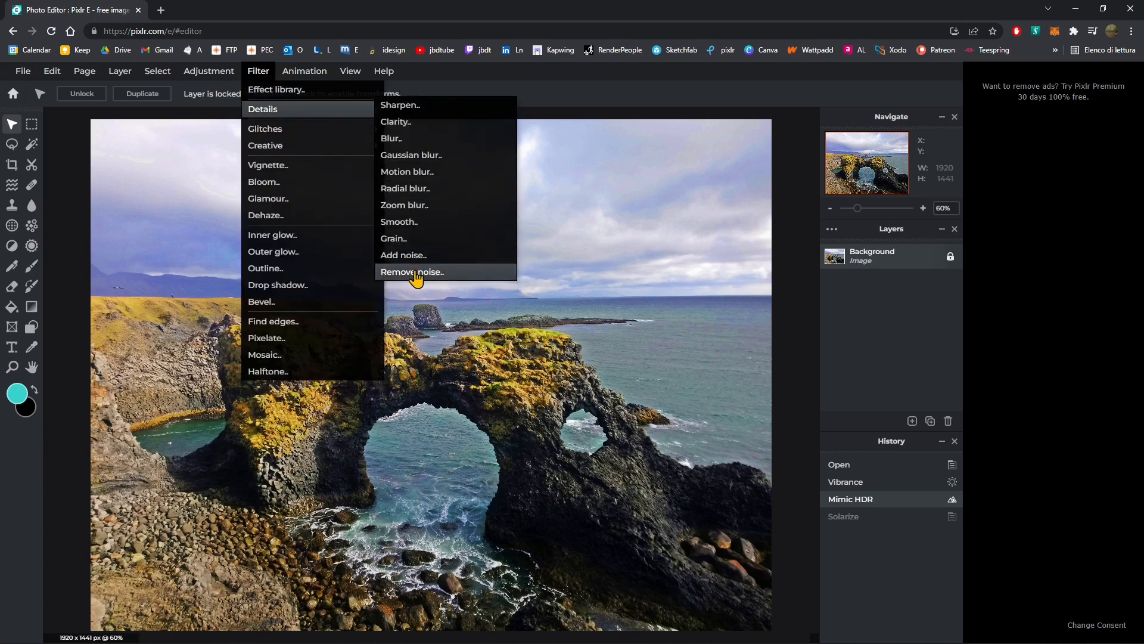
mouse_move(291, 136)
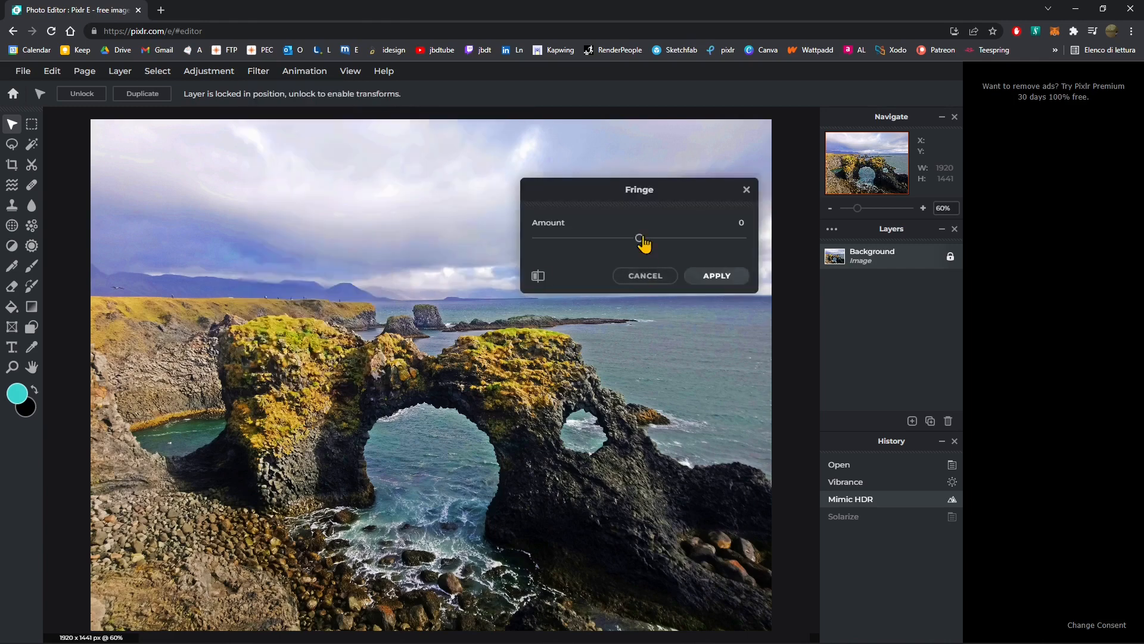
left_click_drag(643, 243, 637, 251)
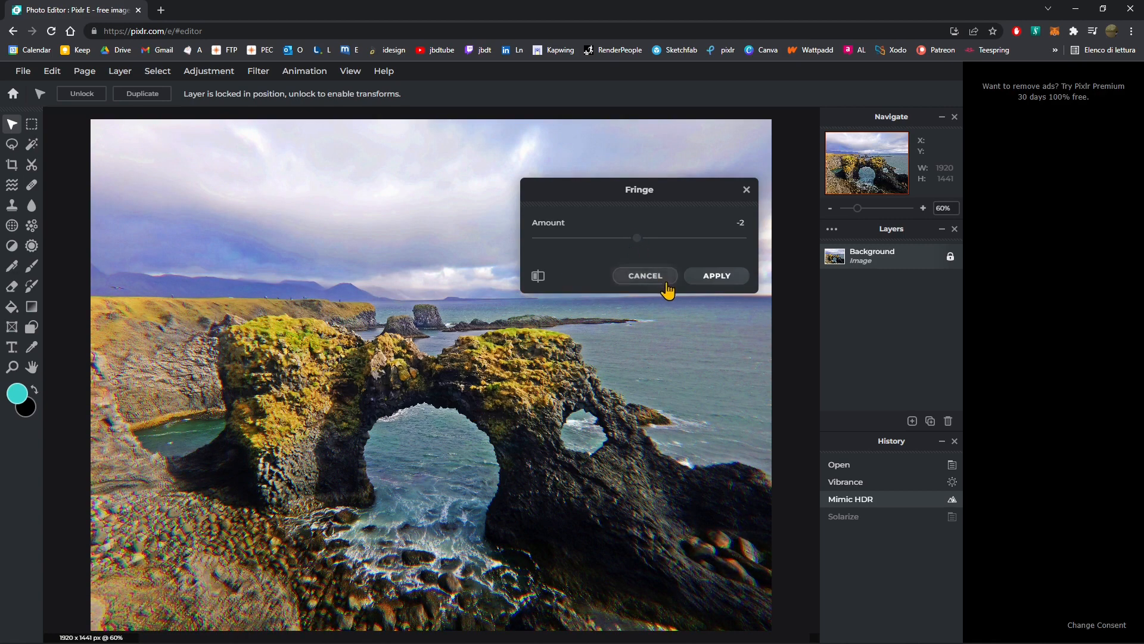
left_click(713, 278)
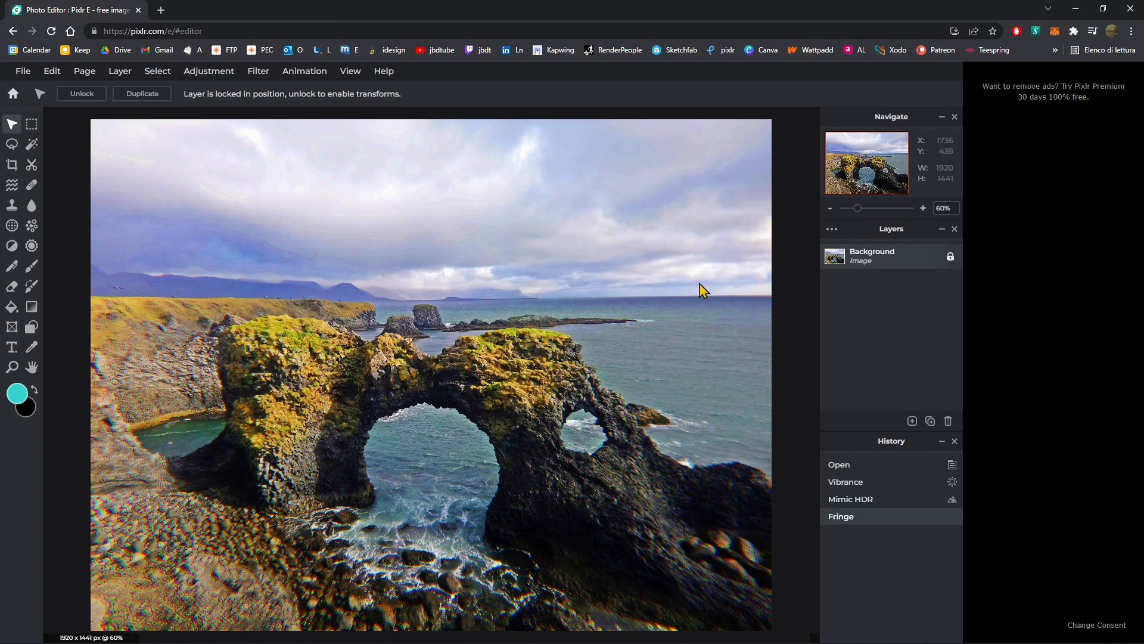
Step: Try the Fish Eye filter with a bulge of 59, X 70% and Y 22%, comparing the Reflect and Repeat edge fills
left_click(258, 71)
left_click(209, 72)
left_click(258, 72)
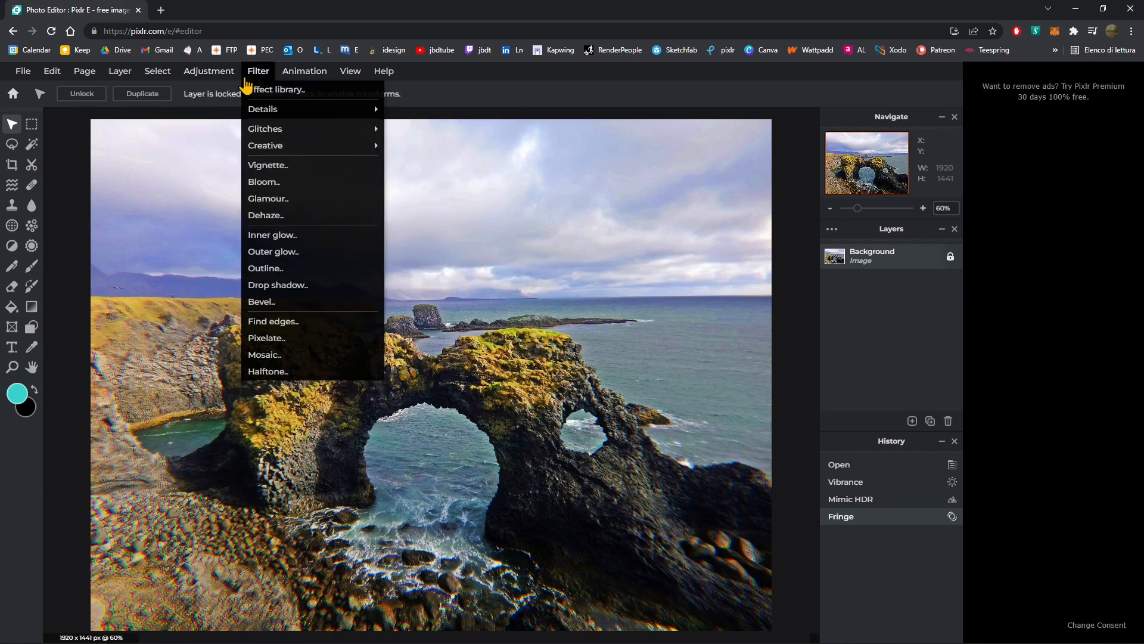
mouse_move(263, 134)
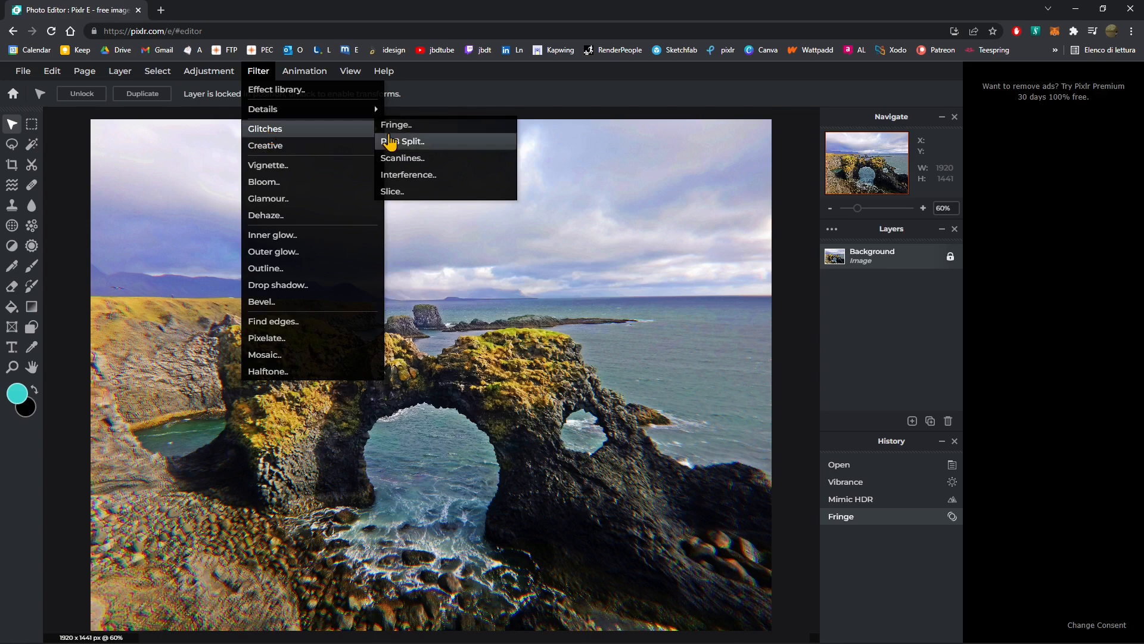
mouse_move(348, 152)
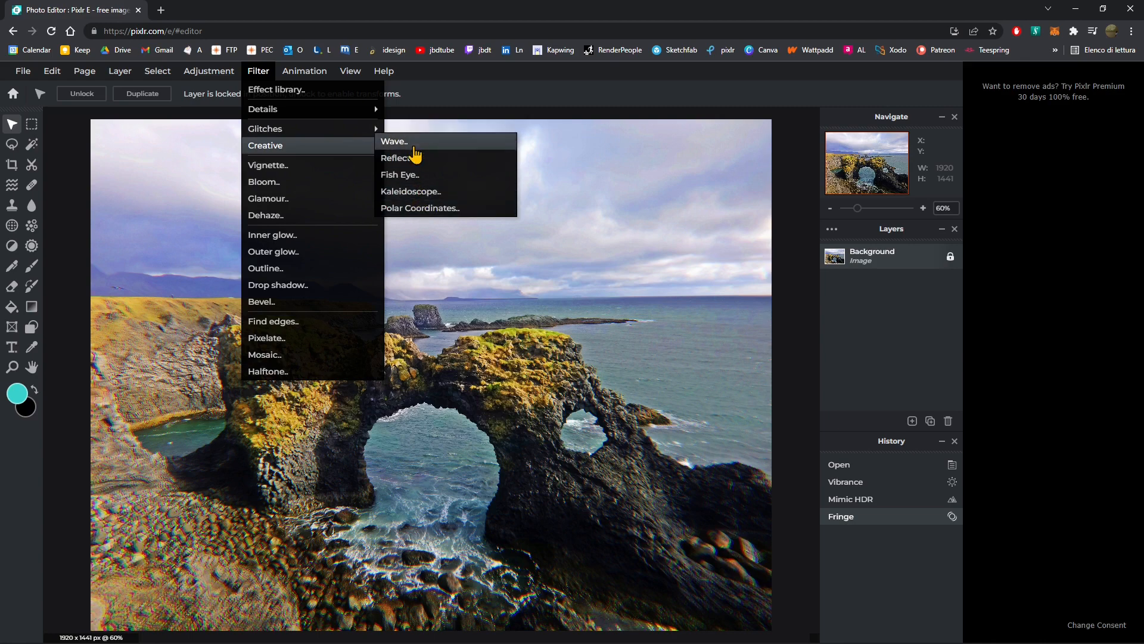
left_click(420, 181)
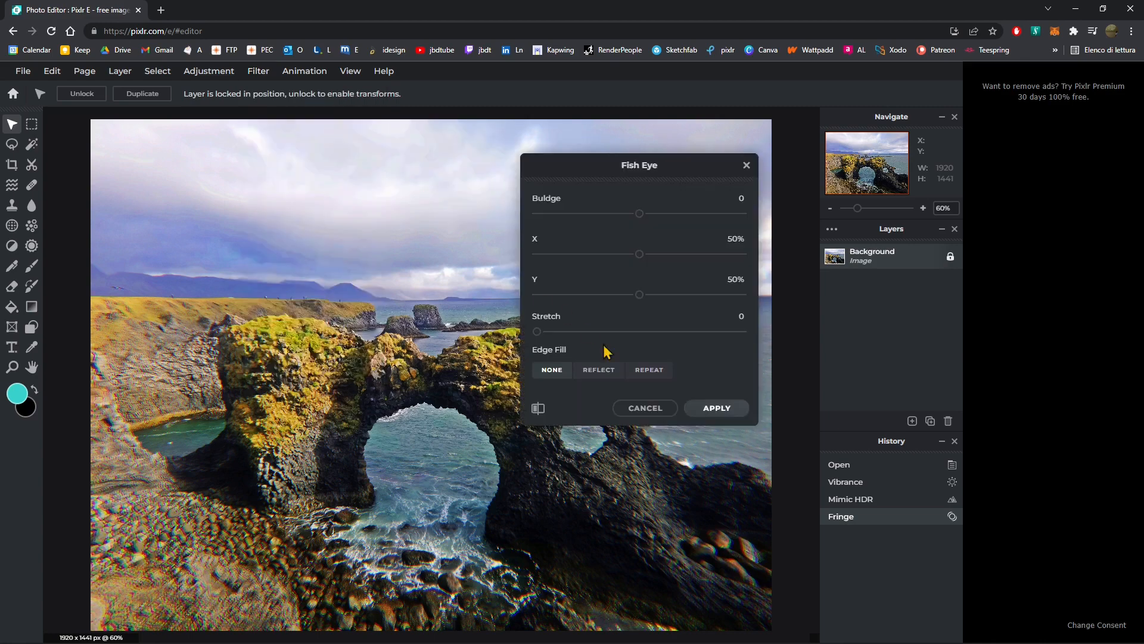
left_click_drag(640, 214, 682, 228)
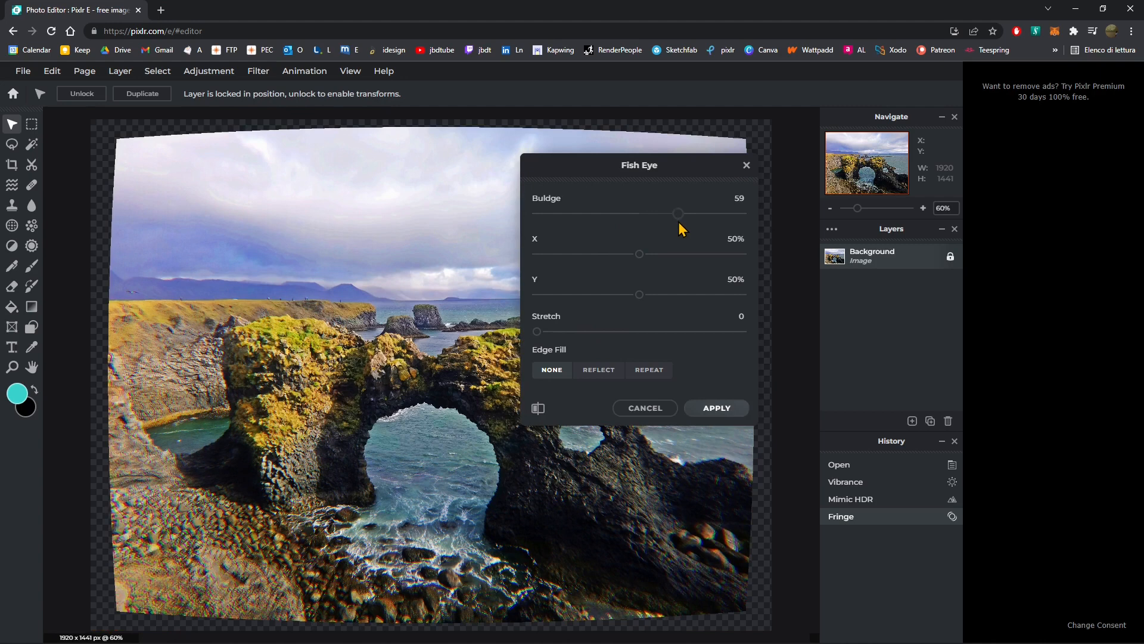
left_click_drag(602, 252, 682, 256)
left_click_drag(621, 299, 582, 303)
left_click(587, 370)
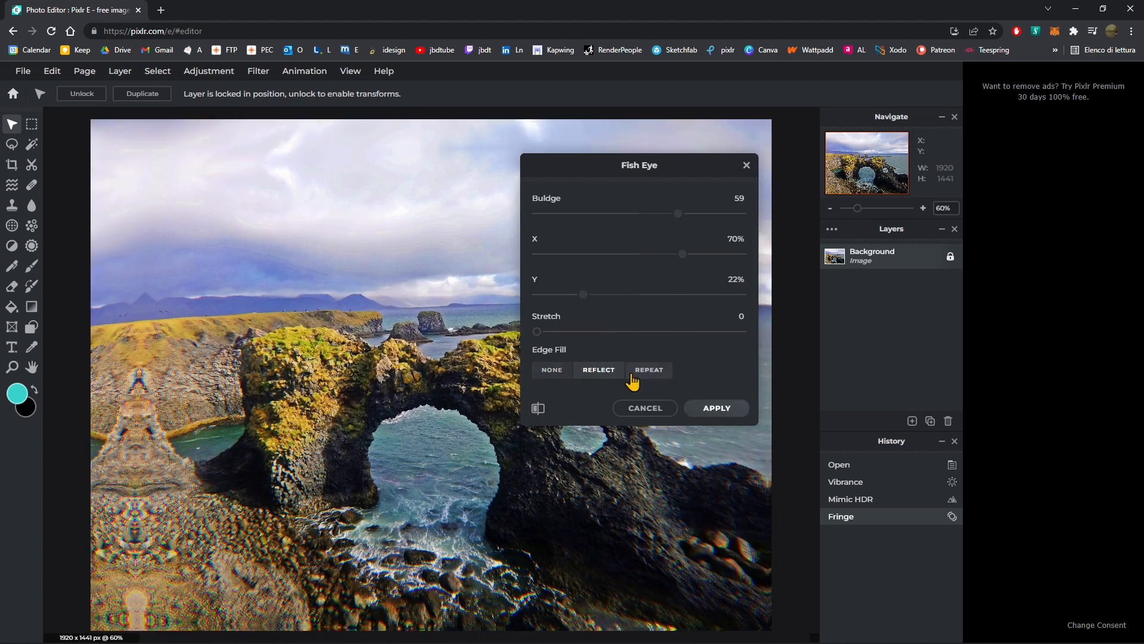
left_click(635, 372)
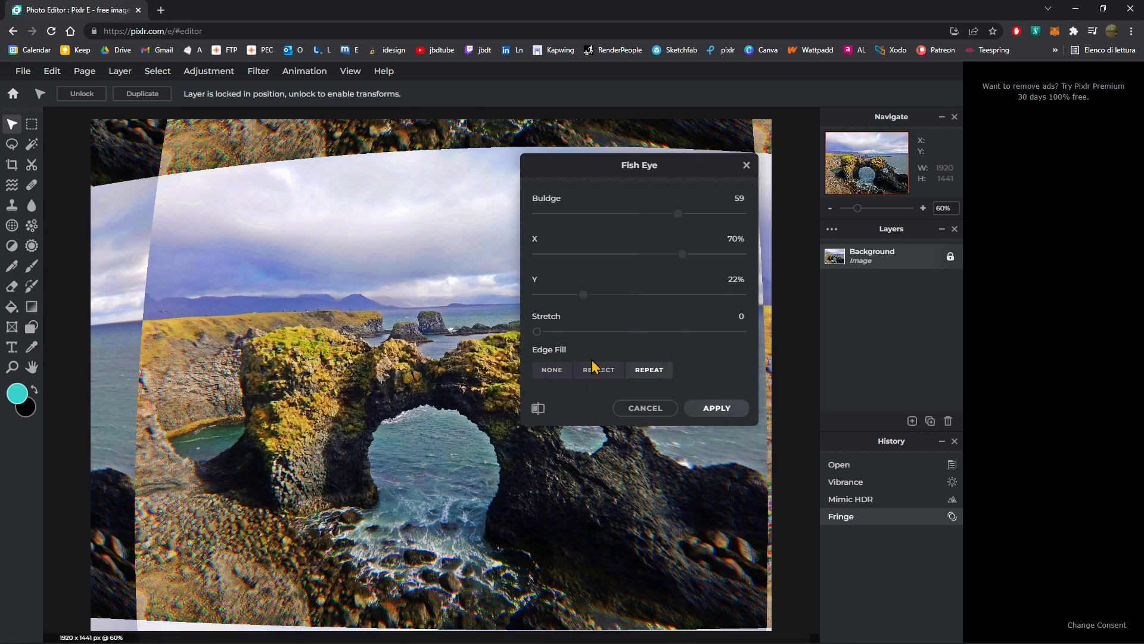
Step: Try Fish Eye with X 55%, Y 60%, stretch 30, Reflect edge fill and bulge values of 21 and 61, and cancel it
left_click(605, 296)
left_click_drag(612, 222, 654, 215)
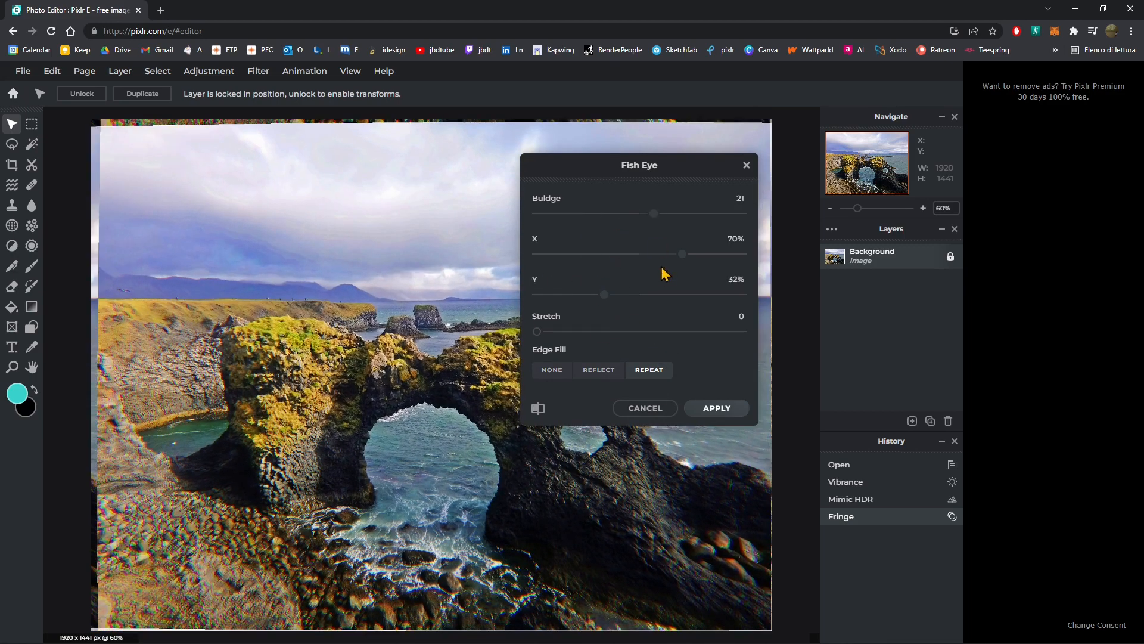
left_click_drag(682, 254, 650, 268)
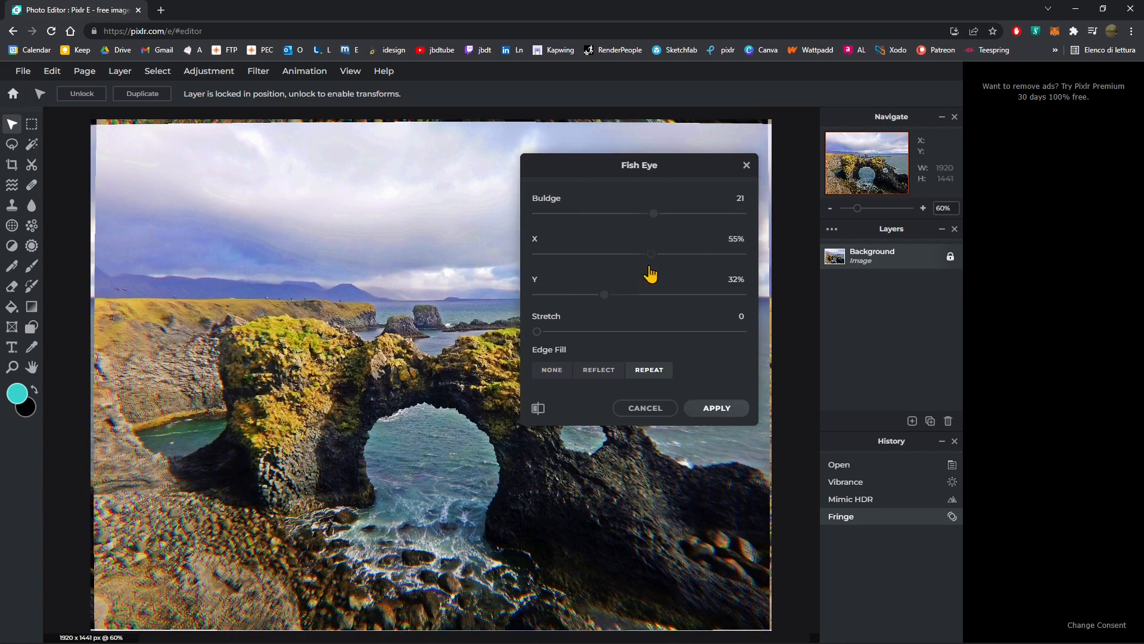
left_click(662, 295)
left_click(601, 331)
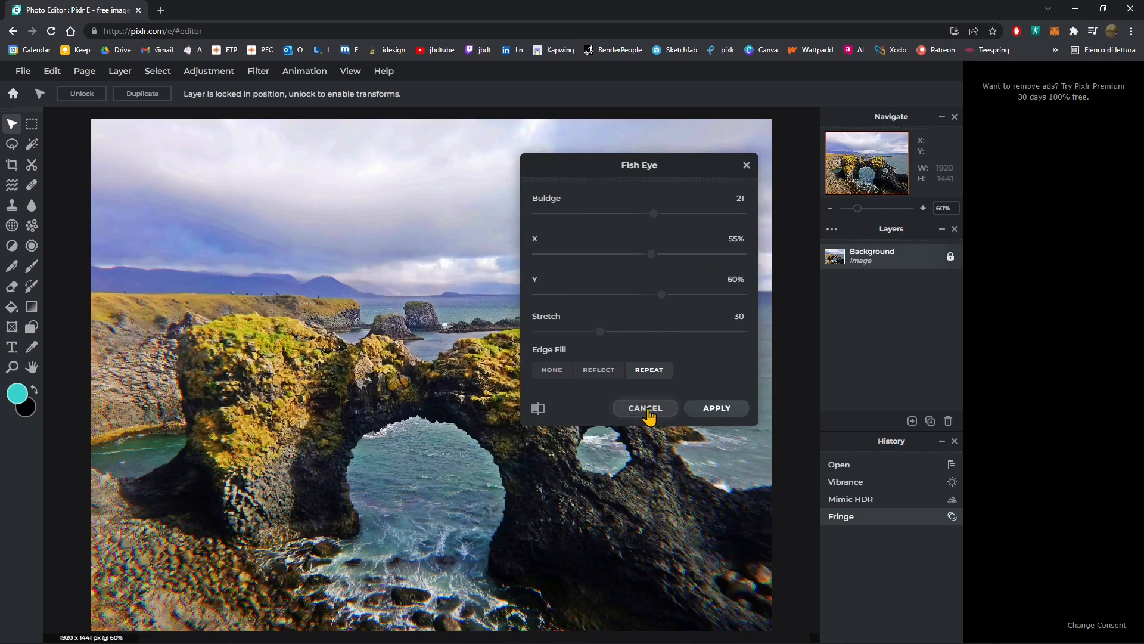
left_click(590, 368)
left_click(680, 214)
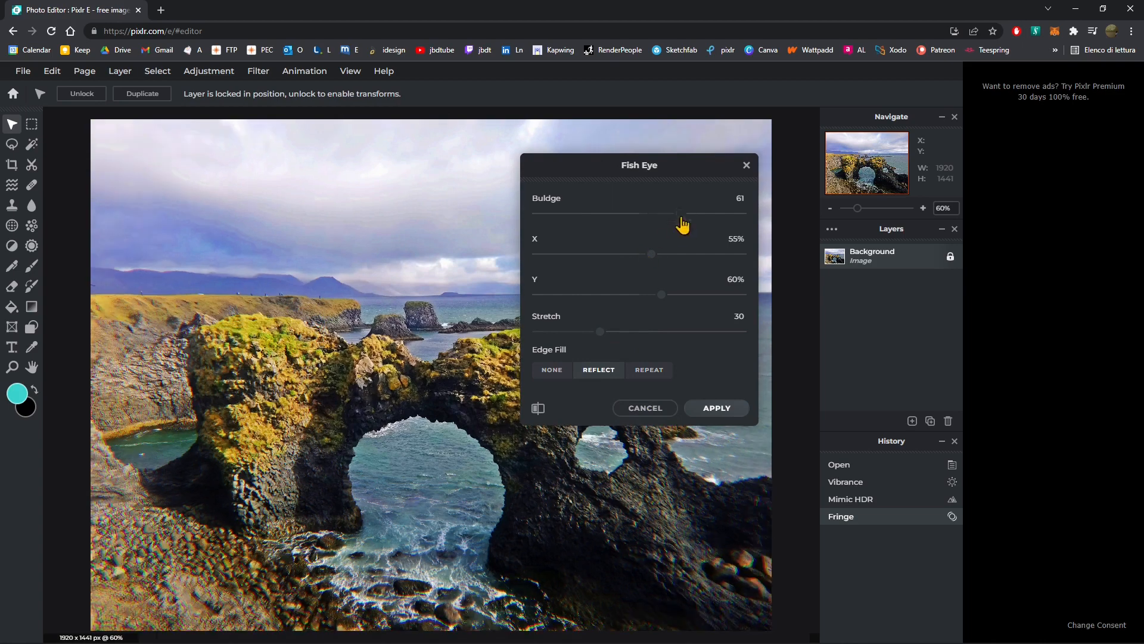
left_click(641, 409)
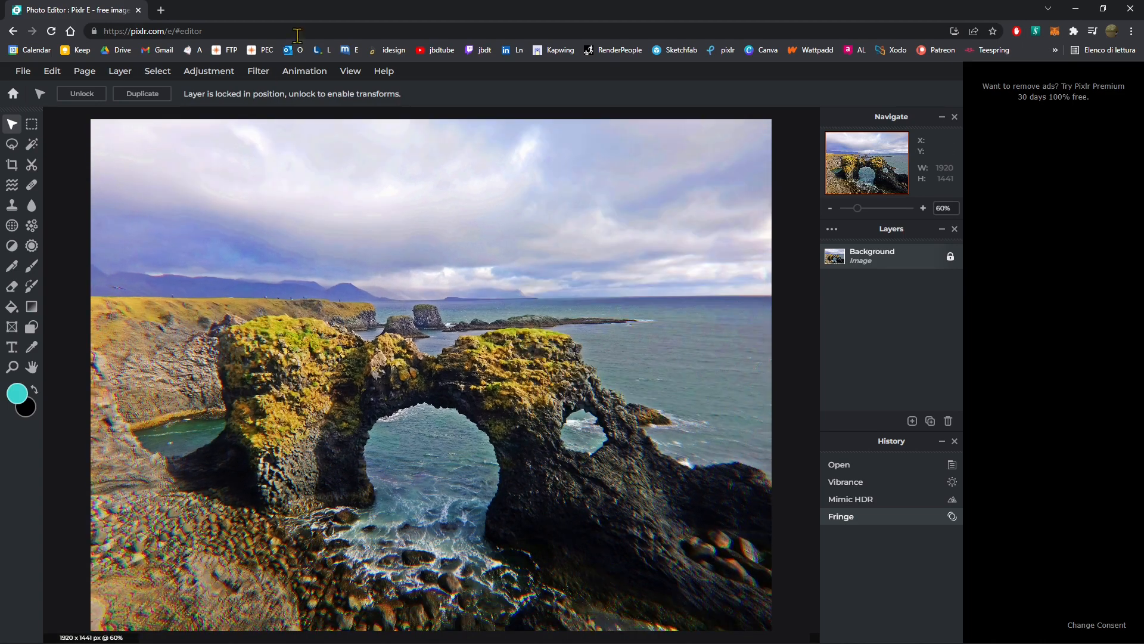
Step: Preview the Kaleidoscope filter with its default settings and cancel it
left_click(259, 71)
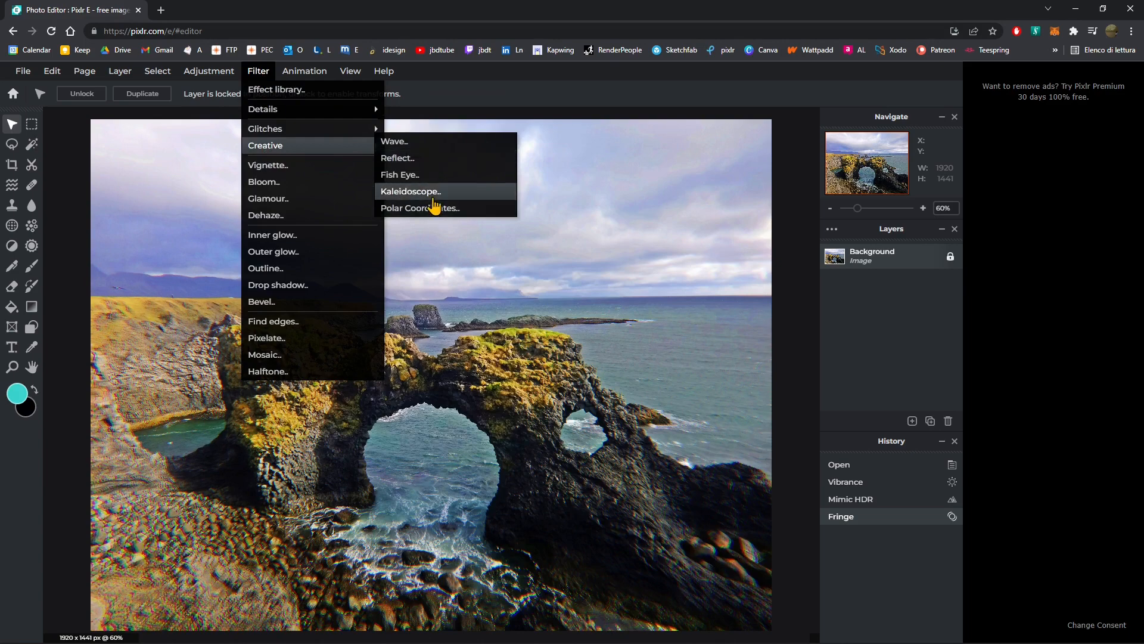
left_click(432, 191)
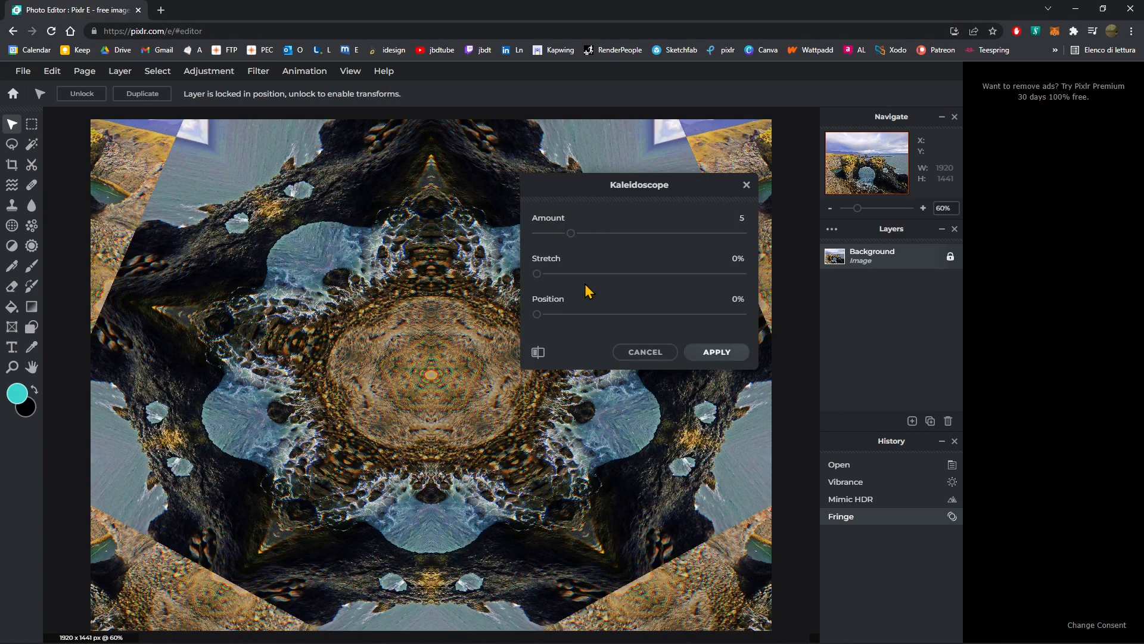
left_click(623, 354)
Step: Try the Vignette filter with an amount of 28 and cancel it
left_click(260, 73)
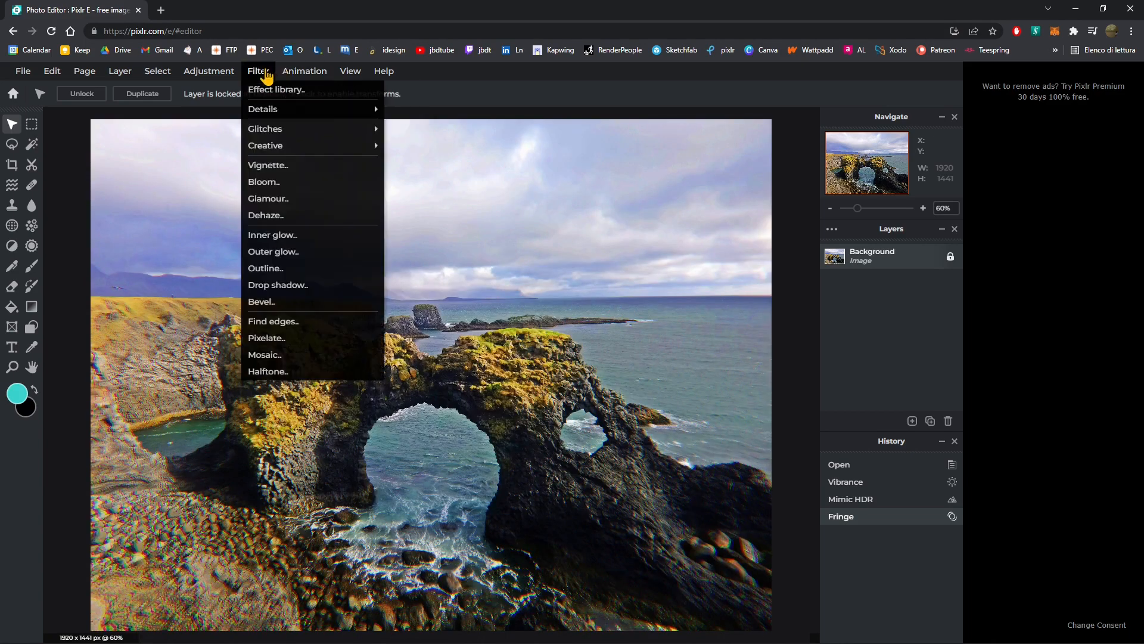
left_click(268, 170)
left_click_drag(640, 247, 668, 246)
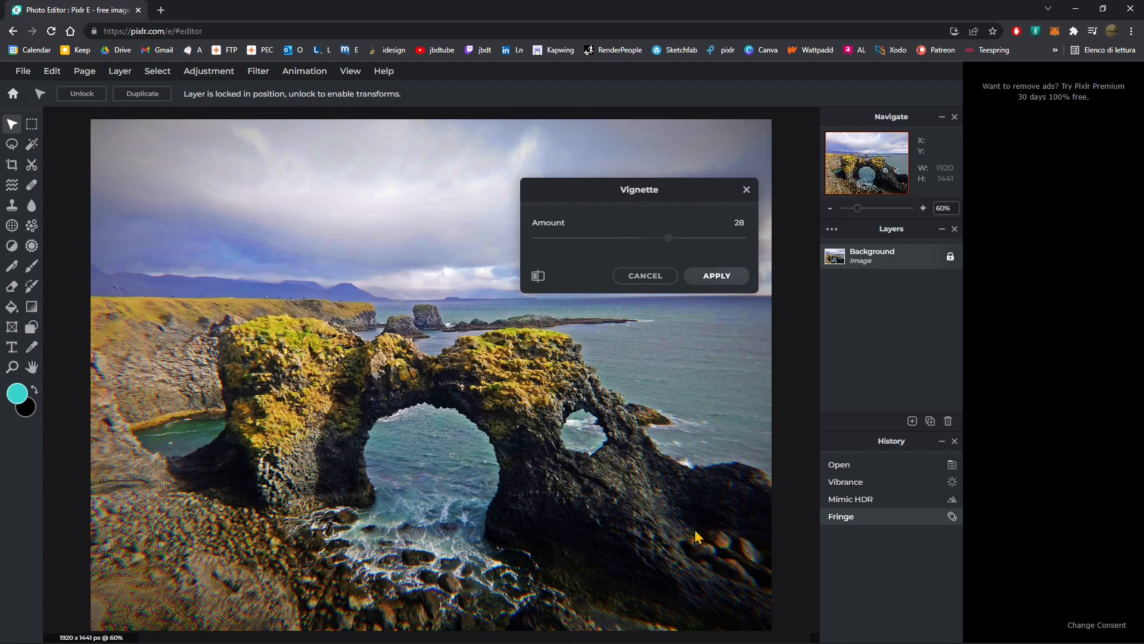
left_click(645, 276)
Step: Try the Bloom filter with a raised amount and cancel it
left_click(258, 71)
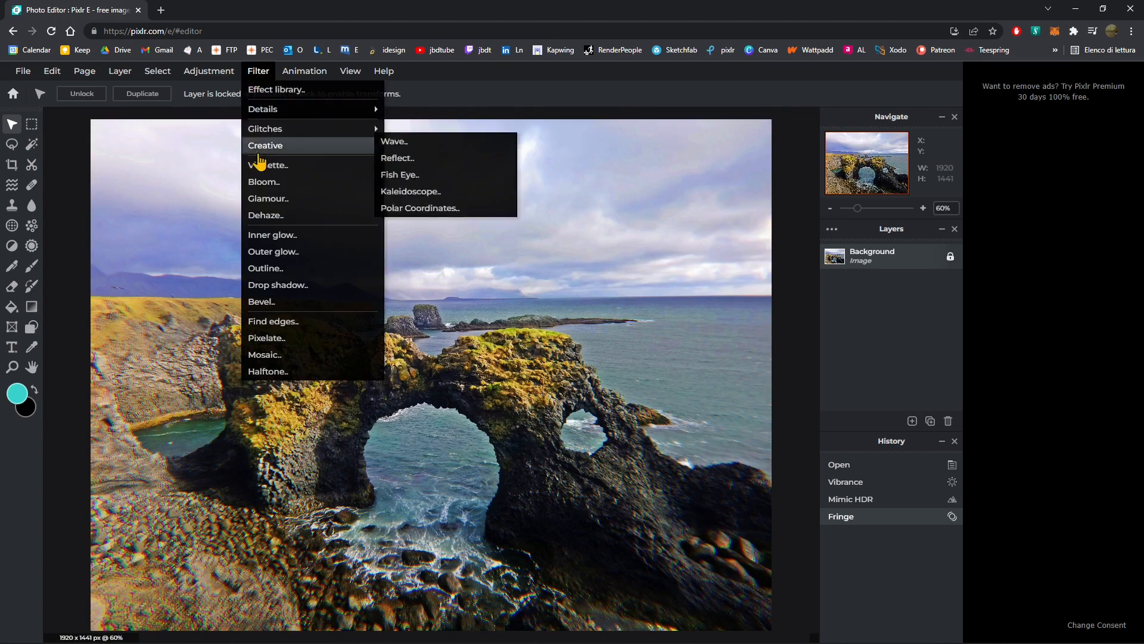
left_click(277, 186)
left_click_drag(592, 244, 630, 245)
left_click(646, 276)
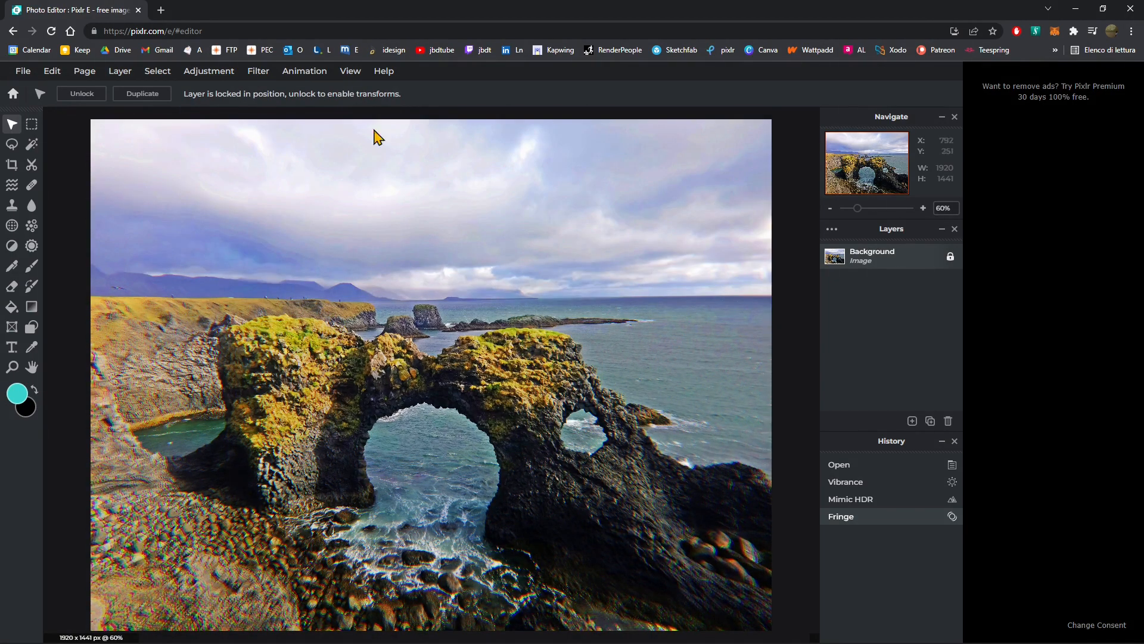
Step: Open the Glamour filter settings and cancel them without setting an amount
left_click(258, 71)
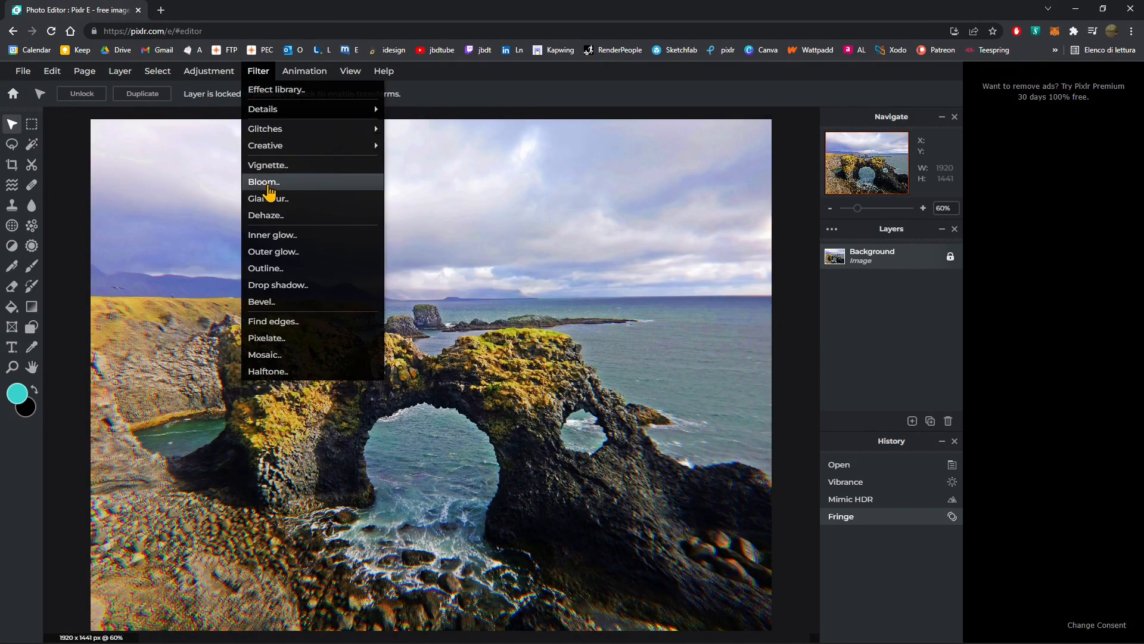
left_click(293, 202)
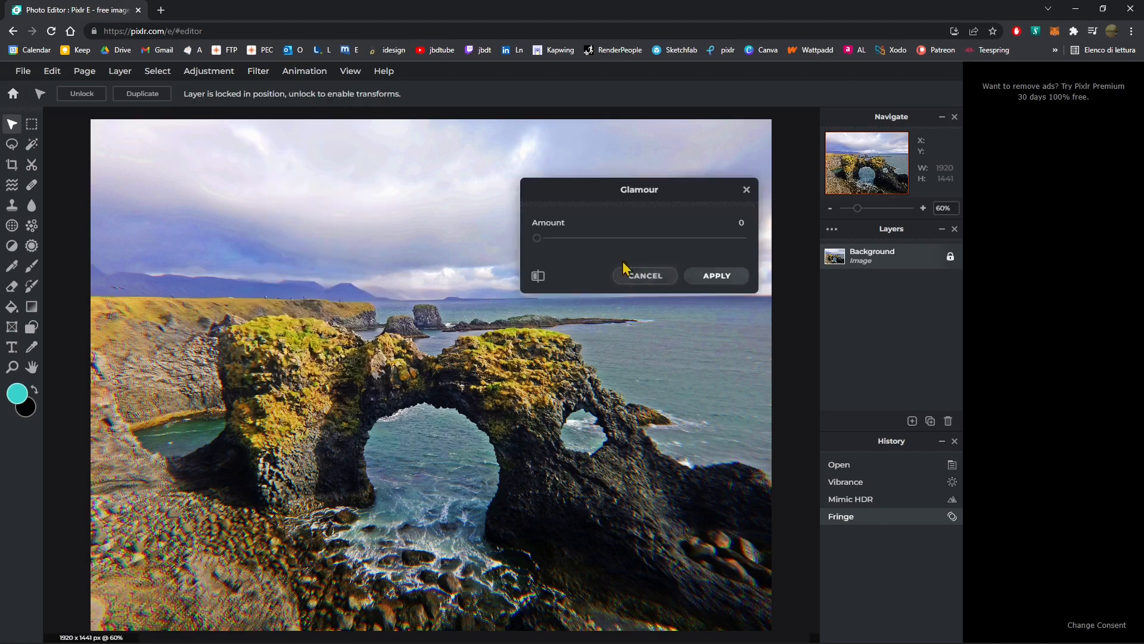
left_click(646, 278)
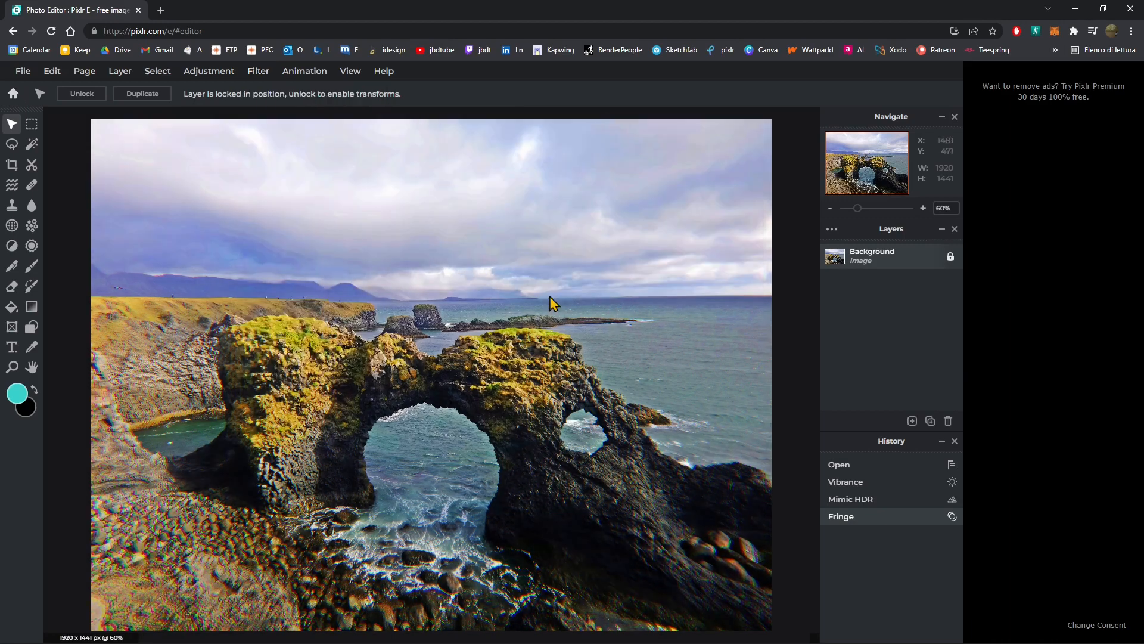
Step: Try the Dehaze filter with an amount of about 37 and cancel it
left_click(261, 72)
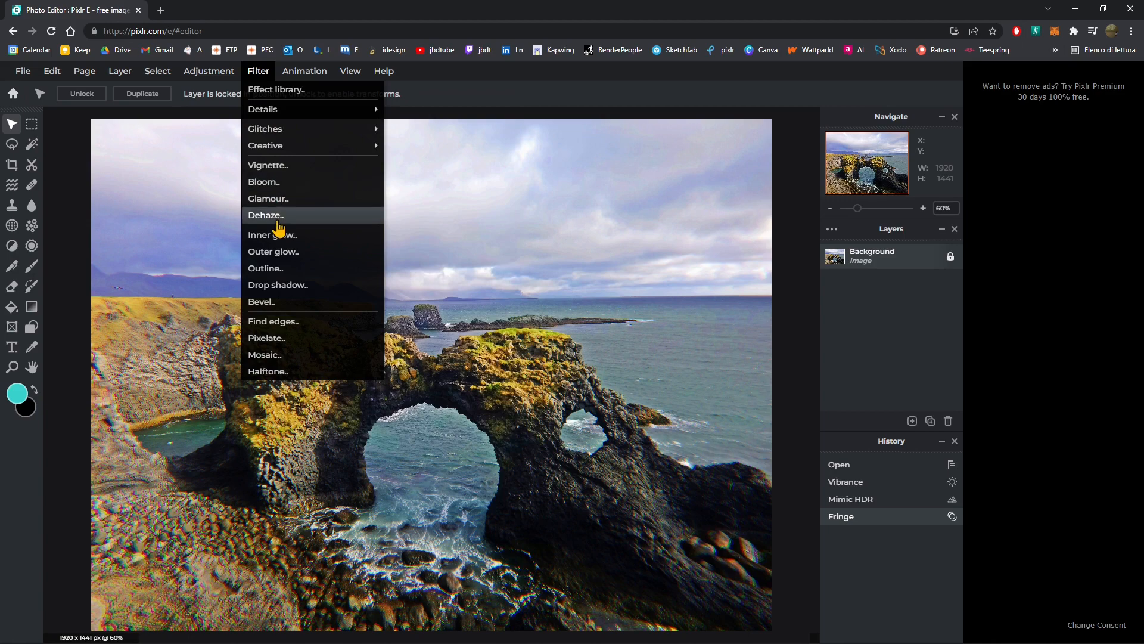
left_click(316, 432)
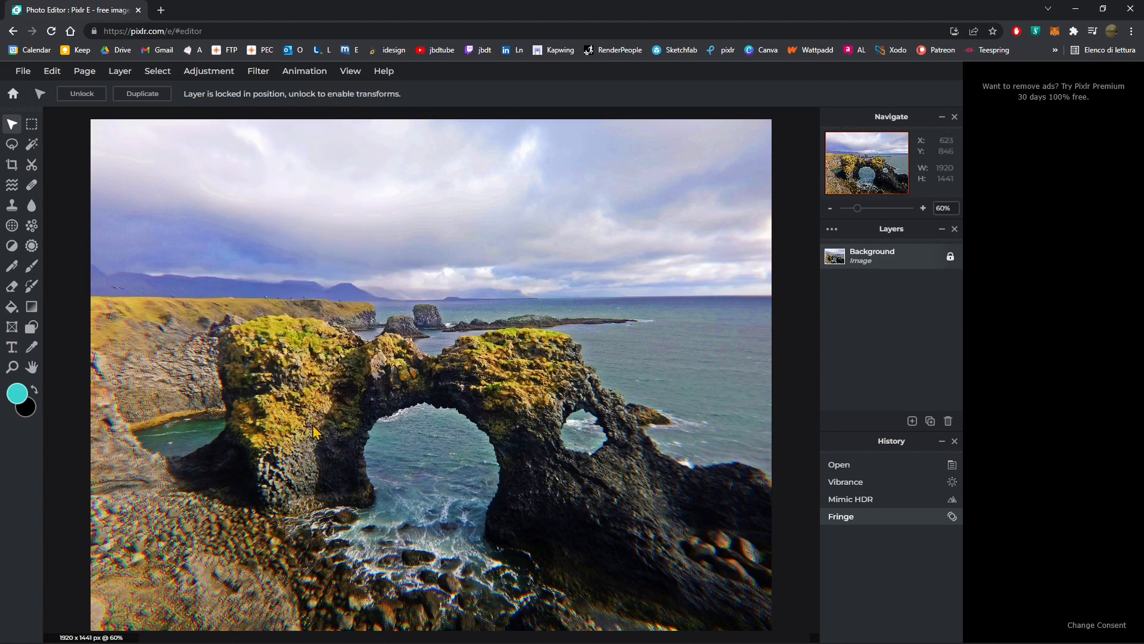
left_click(256, 71)
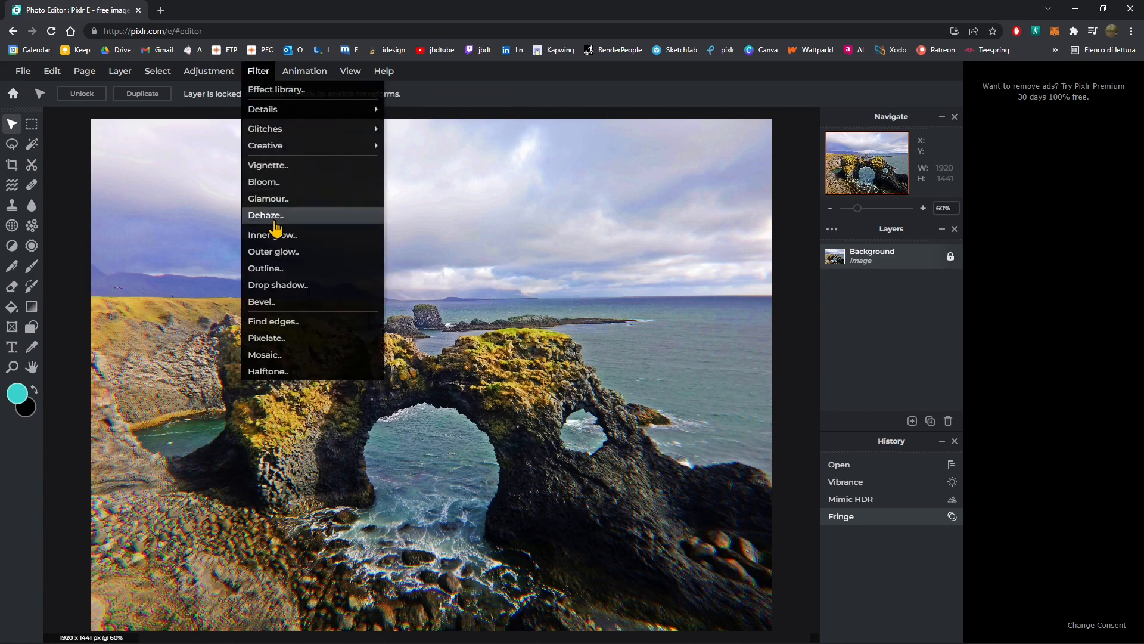
left_click(277, 216)
left_click_drag(582, 251, 634, 248)
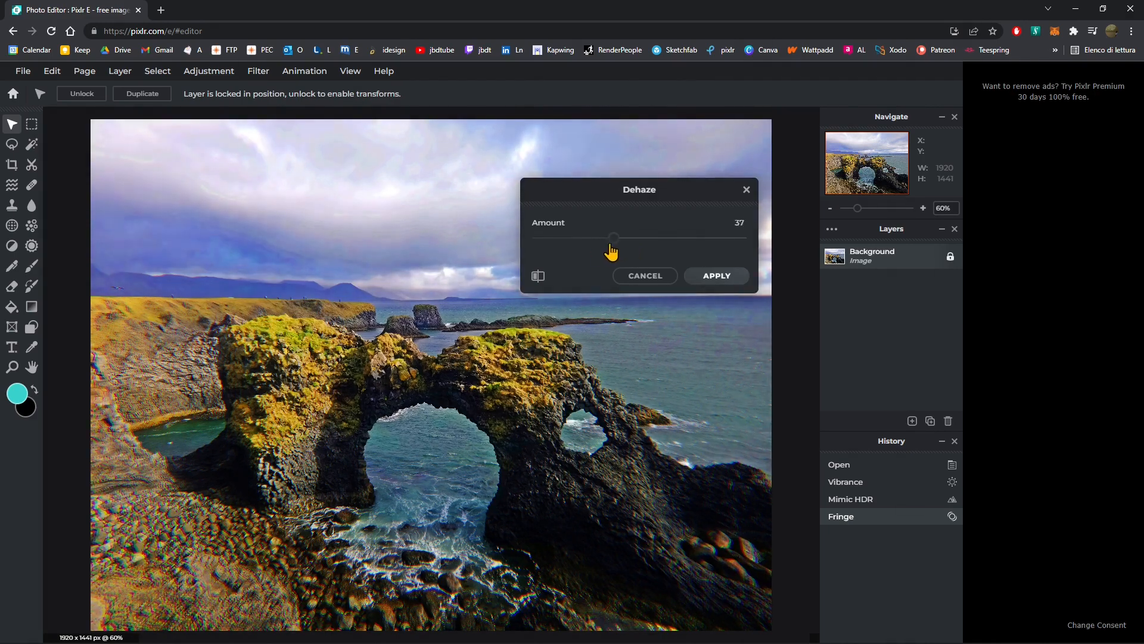
left_click(638, 277)
left_click(258, 71)
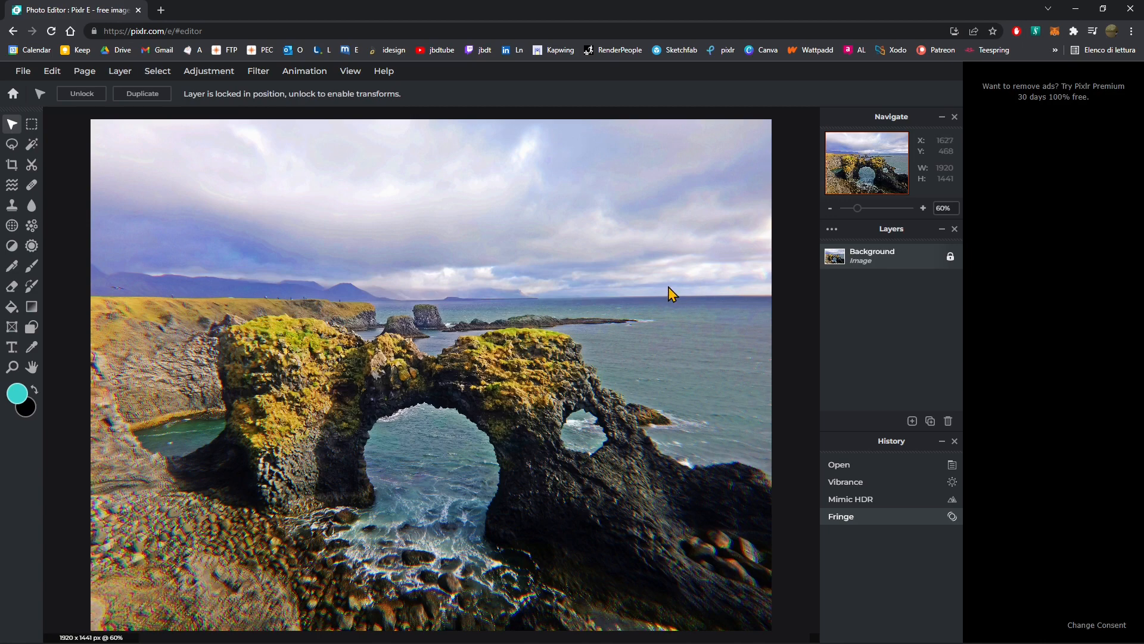
scroll(669, 287, "down", 1)
scroll(205, 553, "up", 1)
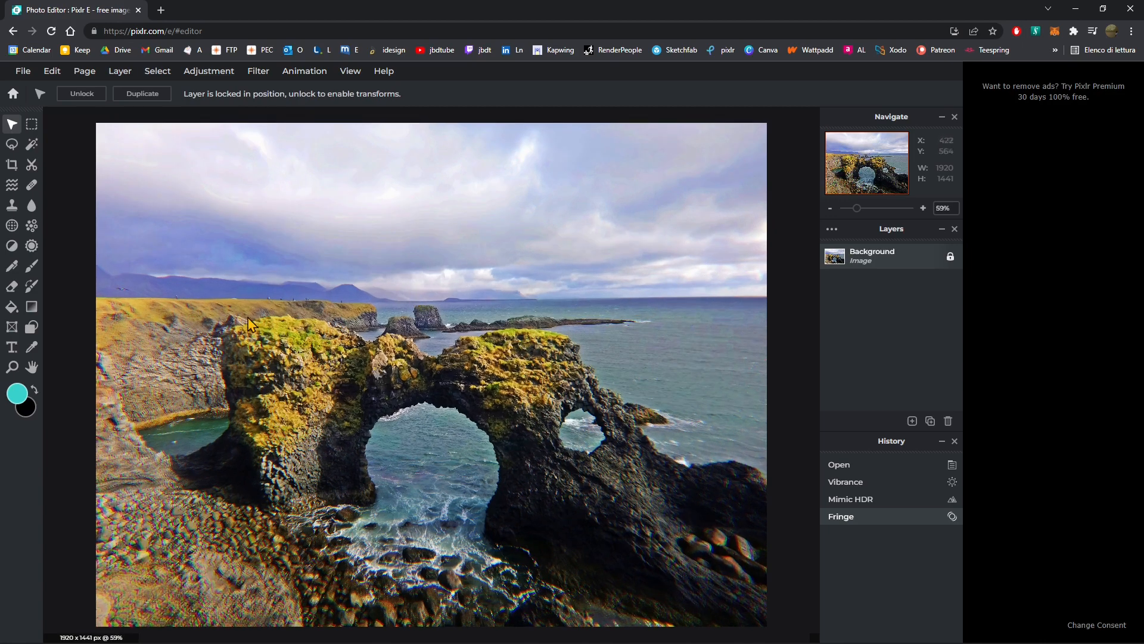
mouse_move(223, 72)
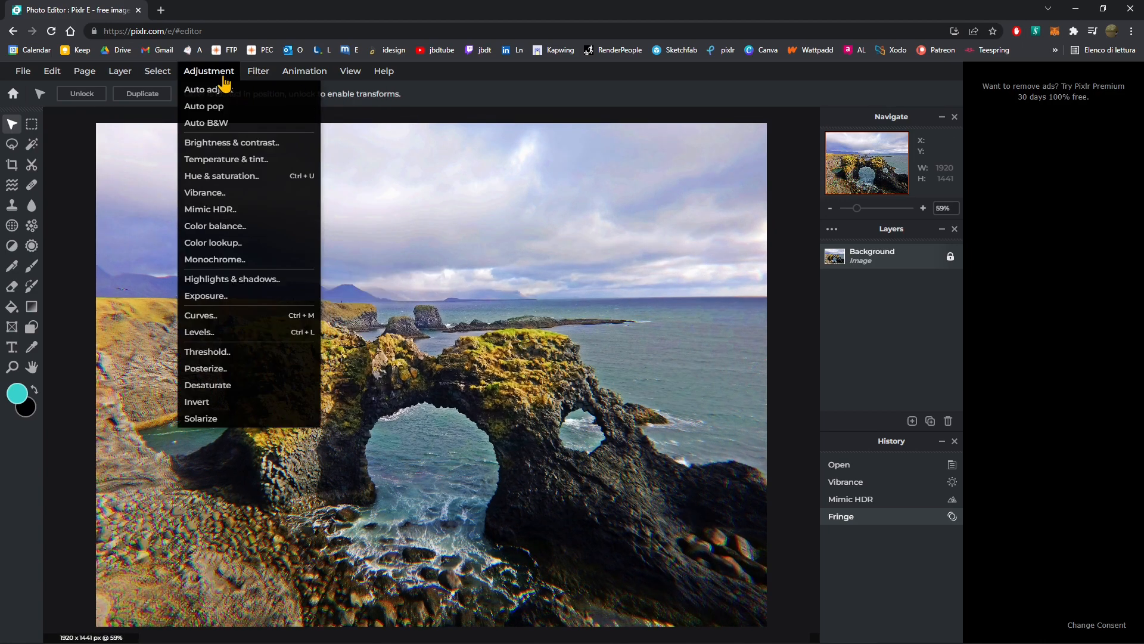
mouse_move(269, 78)
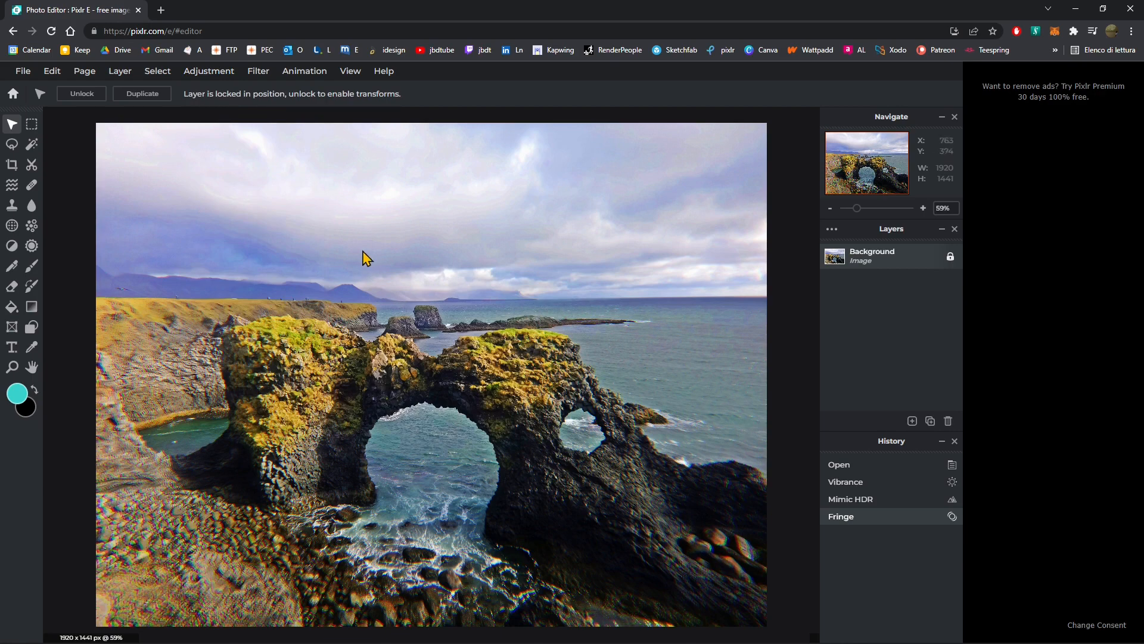
Step: Outline the rock arch and the rocky foreground with a closed polygonal lasso selection running along the photo's lower edges
left_click(32, 124)
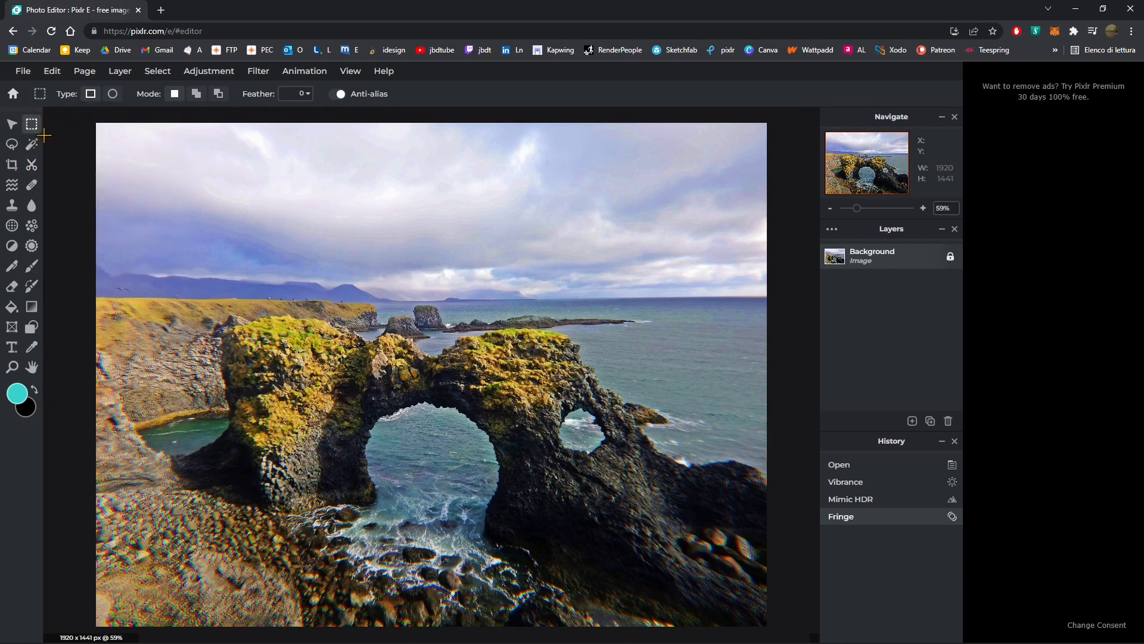
left_click(11, 143)
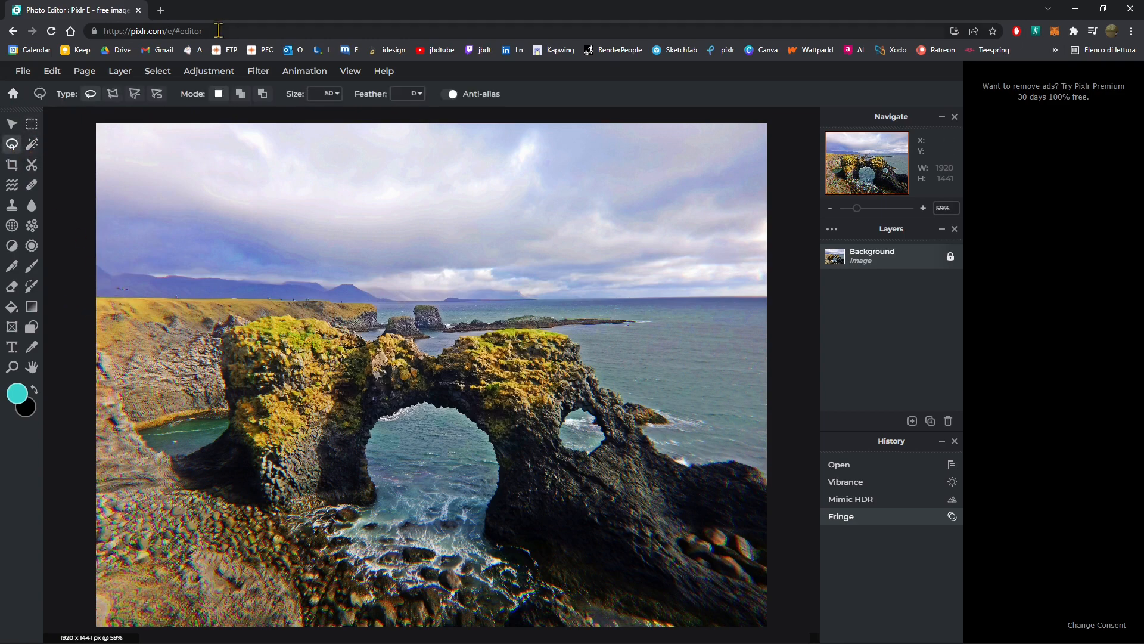
left_click(113, 94)
left_click(79, 296)
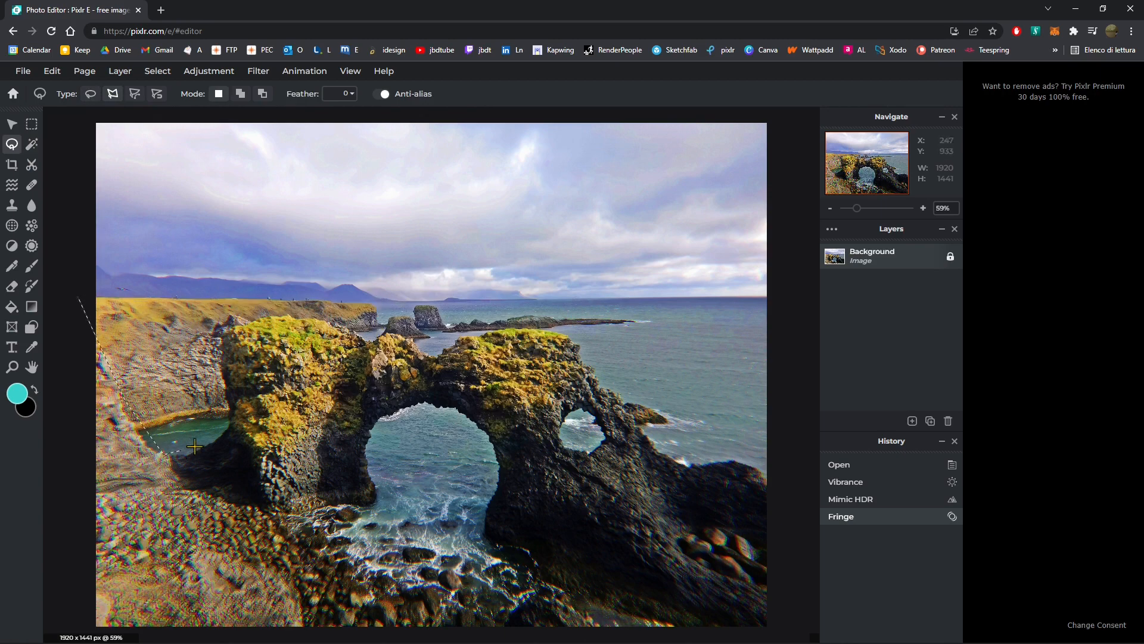
left_click(219, 324)
left_click(235, 315)
left_click(314, 309)
left_click(568, 323)
left_click(597, 345)
left_click(602, 374)
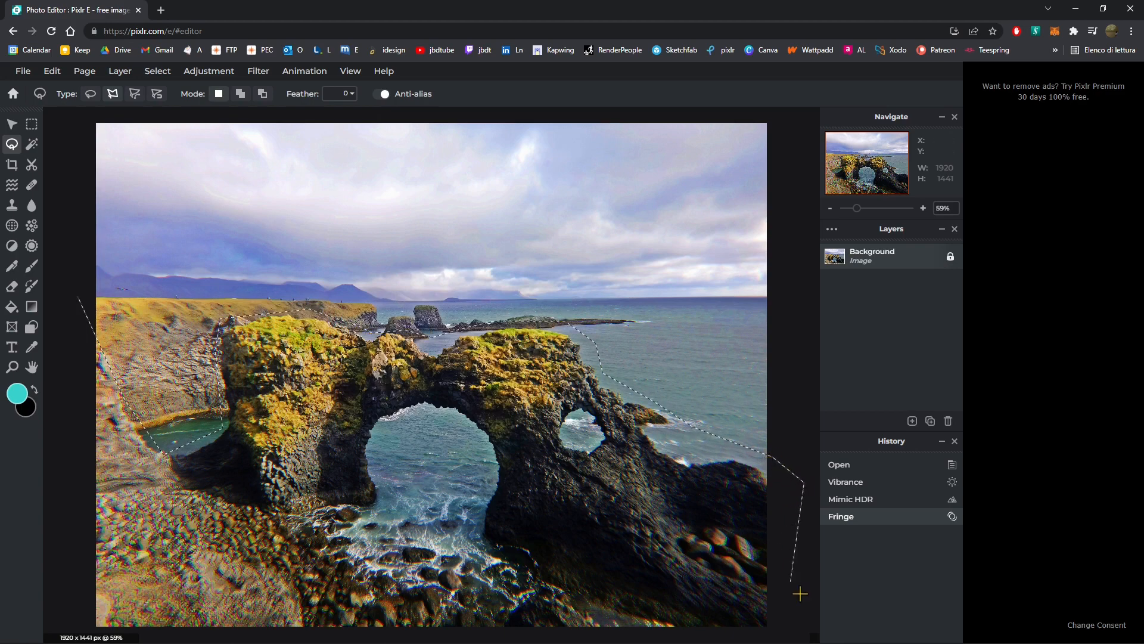
left_click(790, 631)
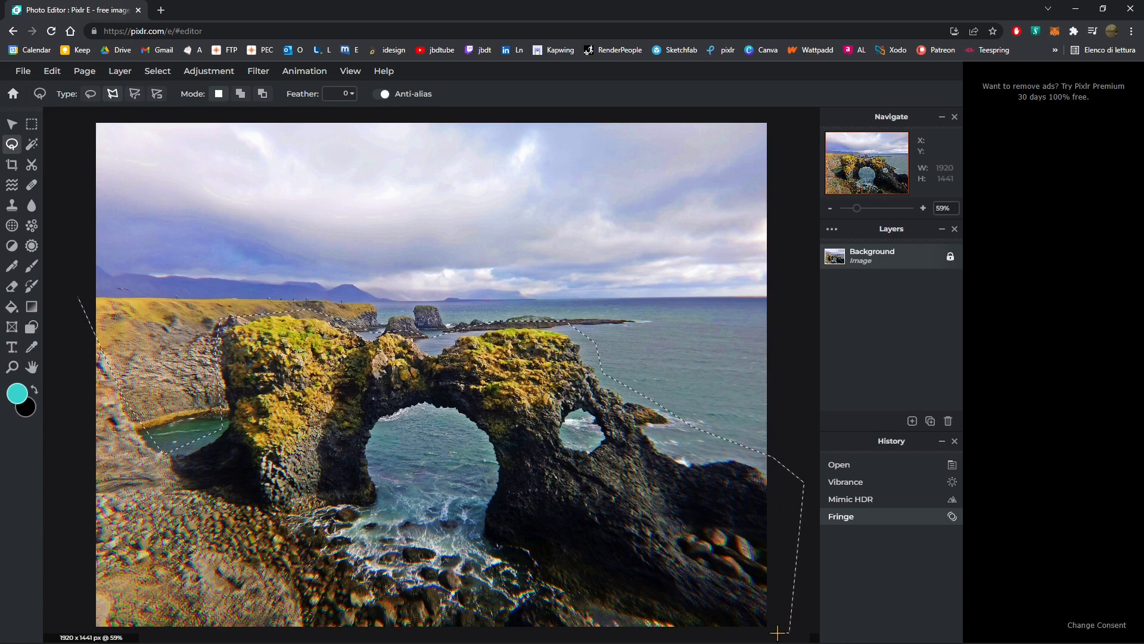
left_click(84, 630)
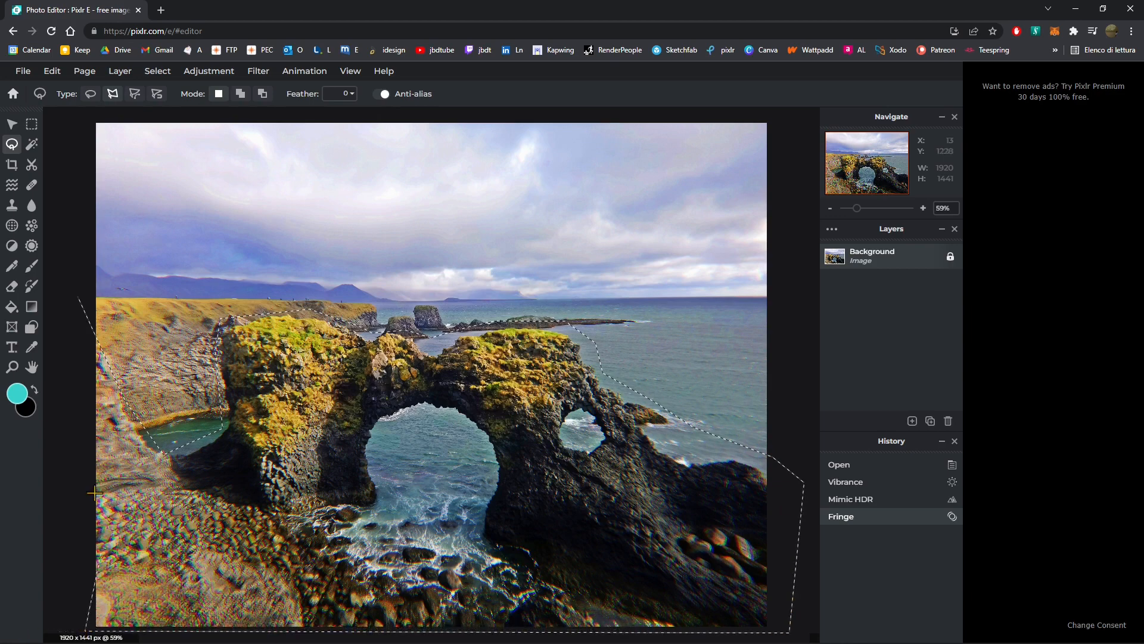
left_click(72, 297)
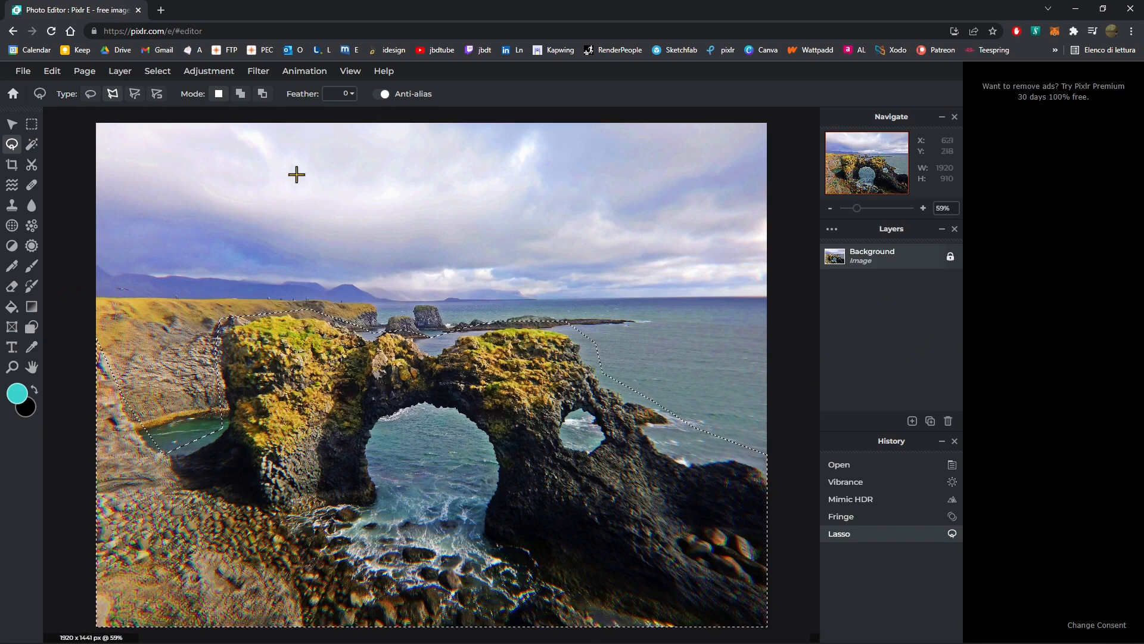
Step: Try Auto B&W on the selected rock area and undo it
left_click(275, 74)
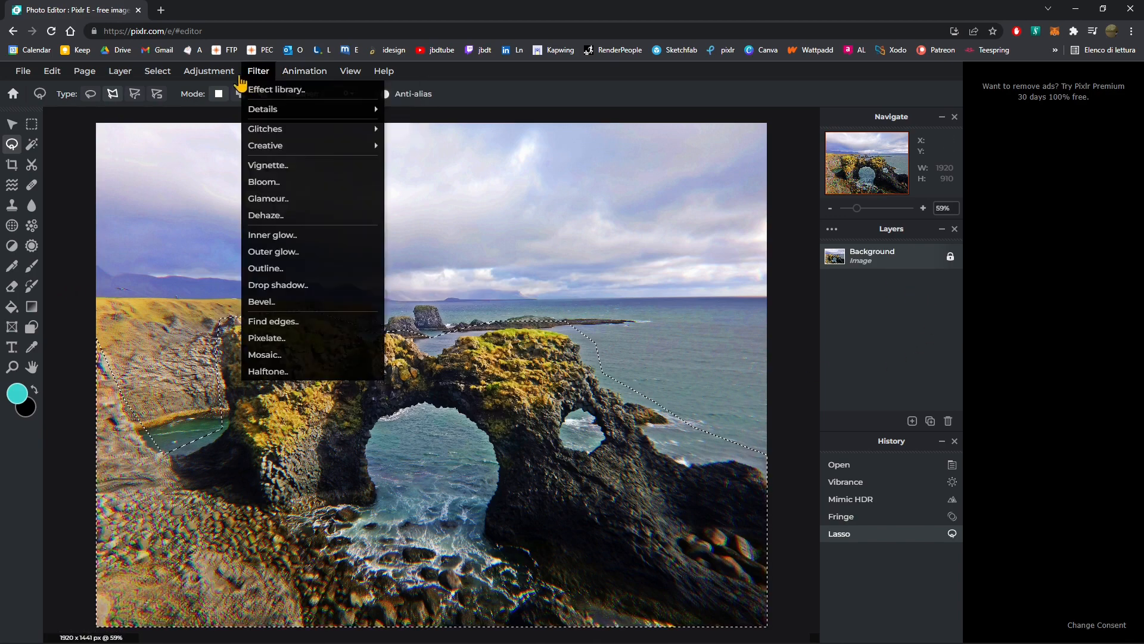
left_click(214, 123)
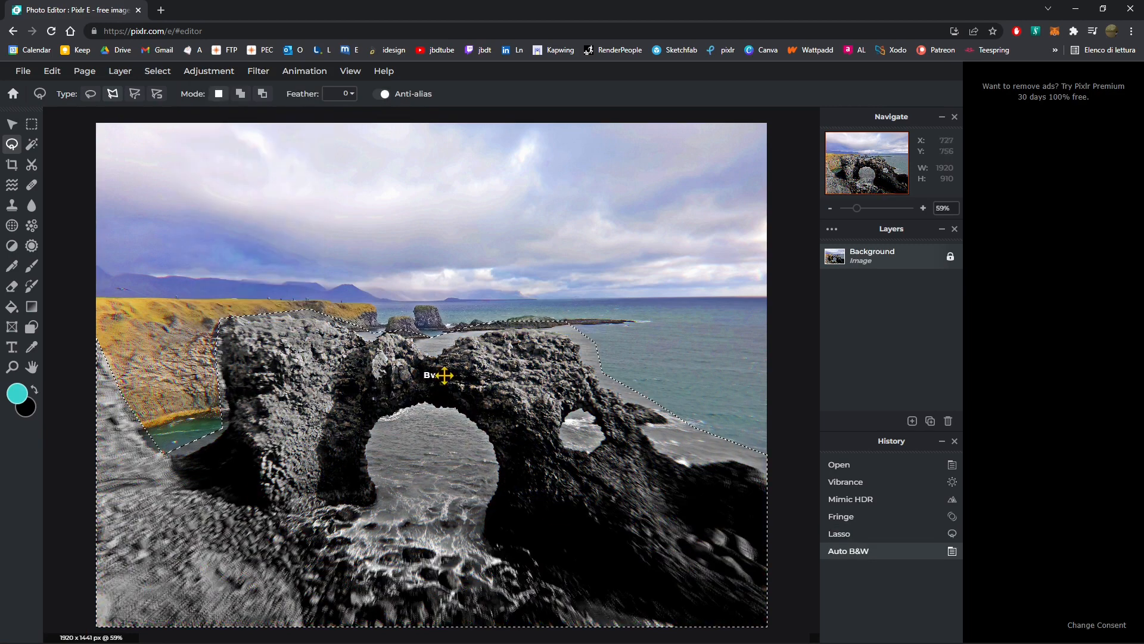
key("ctrl+z")
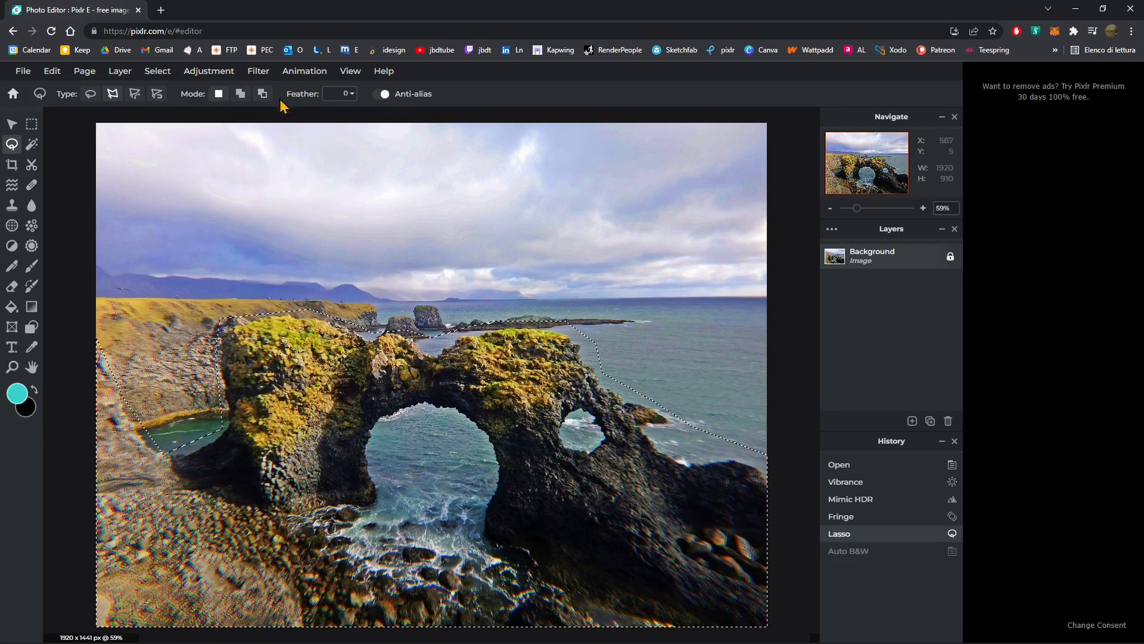
left_click(261, 72)
left_click(259, 74)
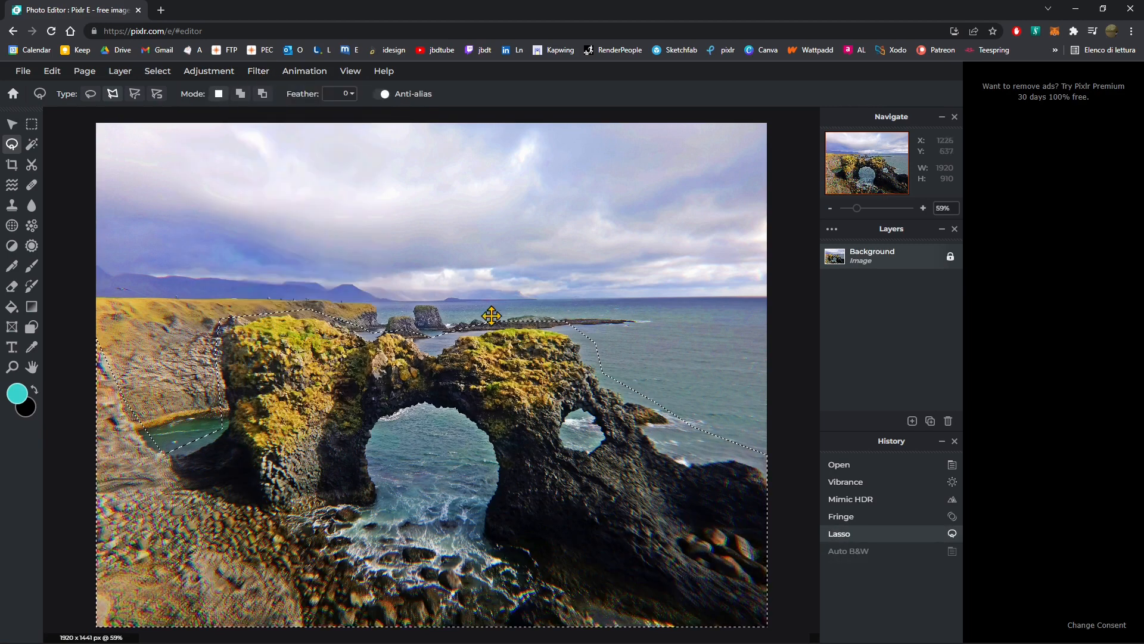
left_click(256, 74)
left_click(255, 79)
left_click(257, 80)
mouse_move(273, 116)
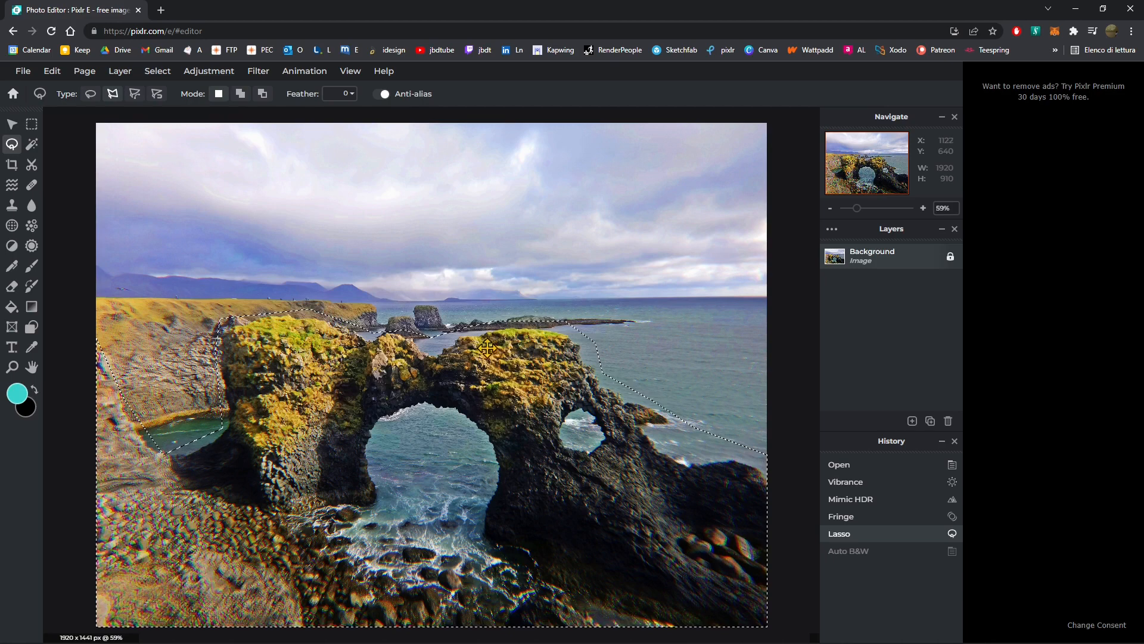
Step: Invert the rock selection so that it covers the sky, sea and distant cliffs
left_click(31, 124)
right_click(523, 345)
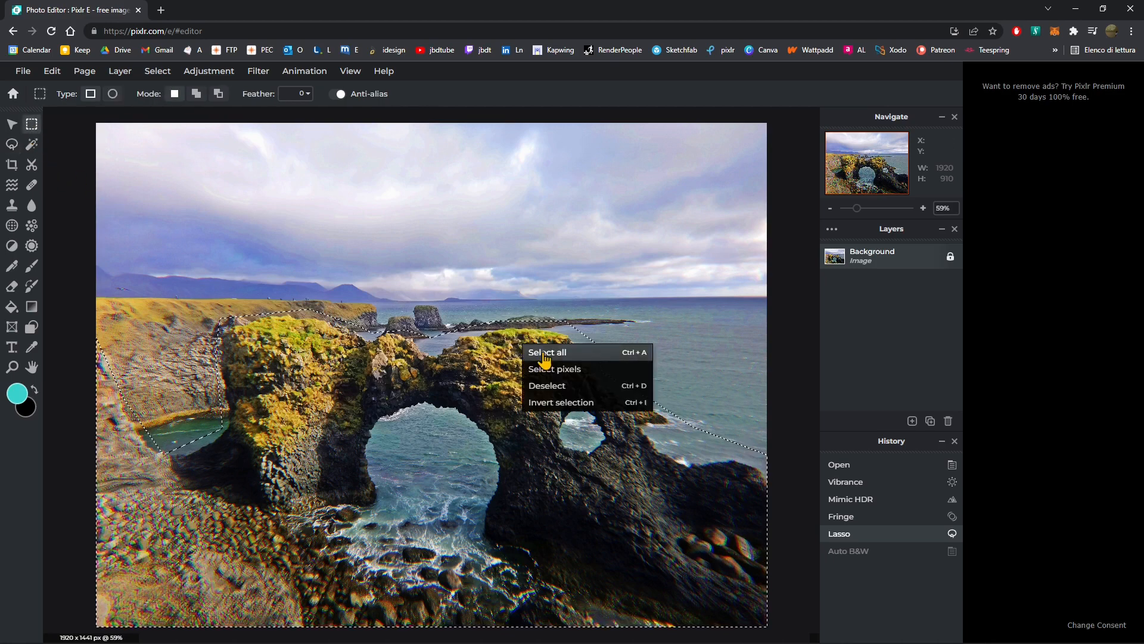
left_click(546, 403)
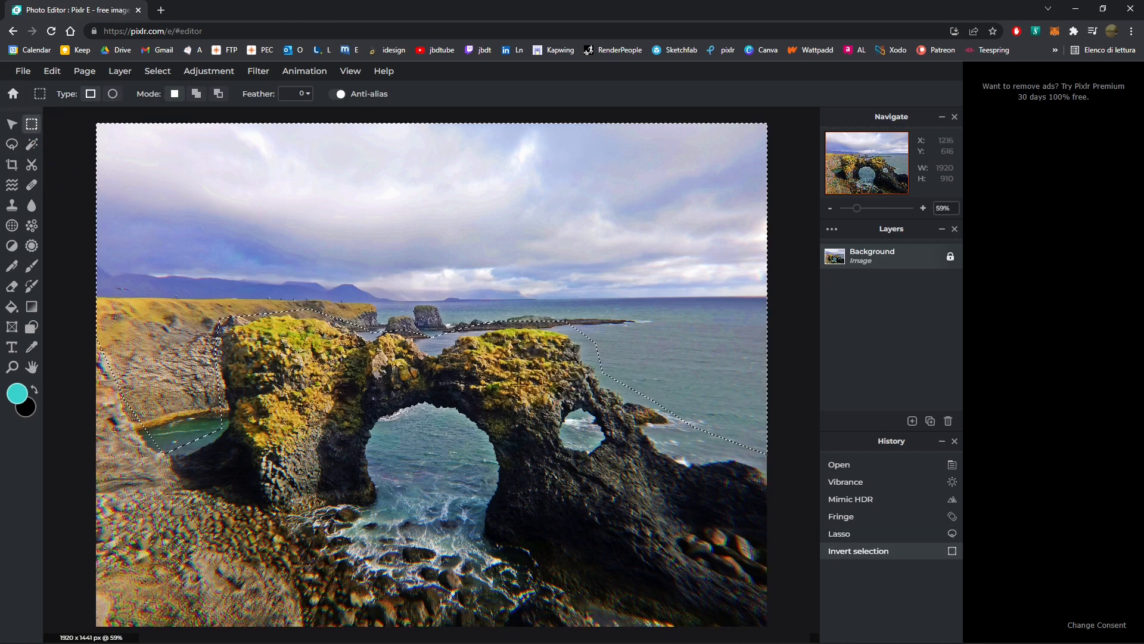
Step: Apply a Gaussian blur with an amount of 100 to the selected background
left_click(257, 75)
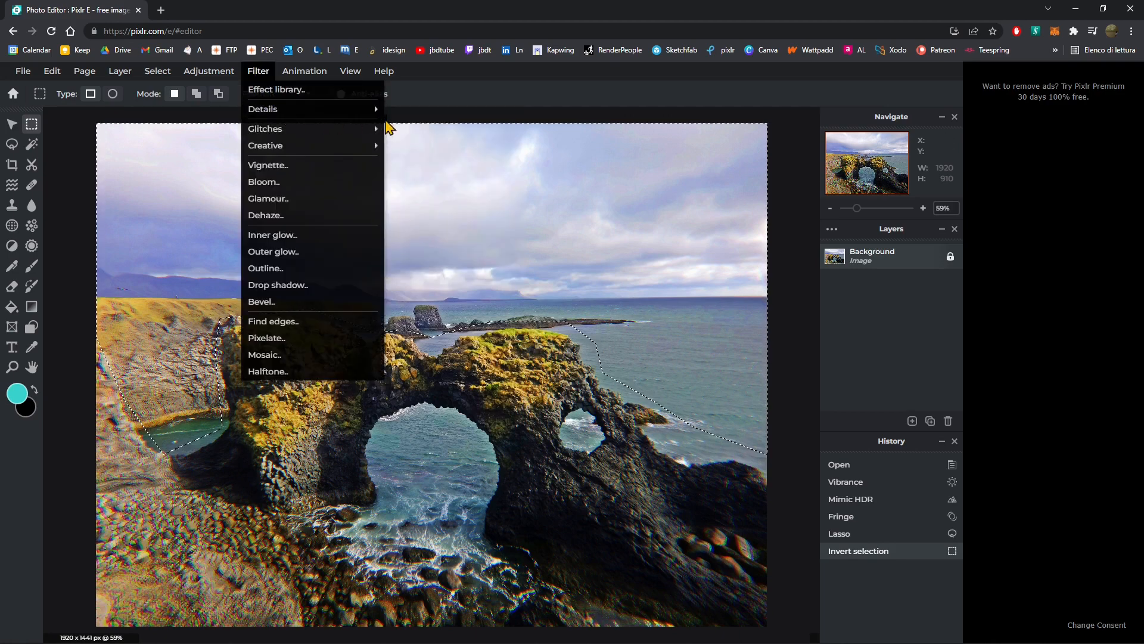
left_click(262, 72)
left_click(267, 76)
mouse_move(332, 113)
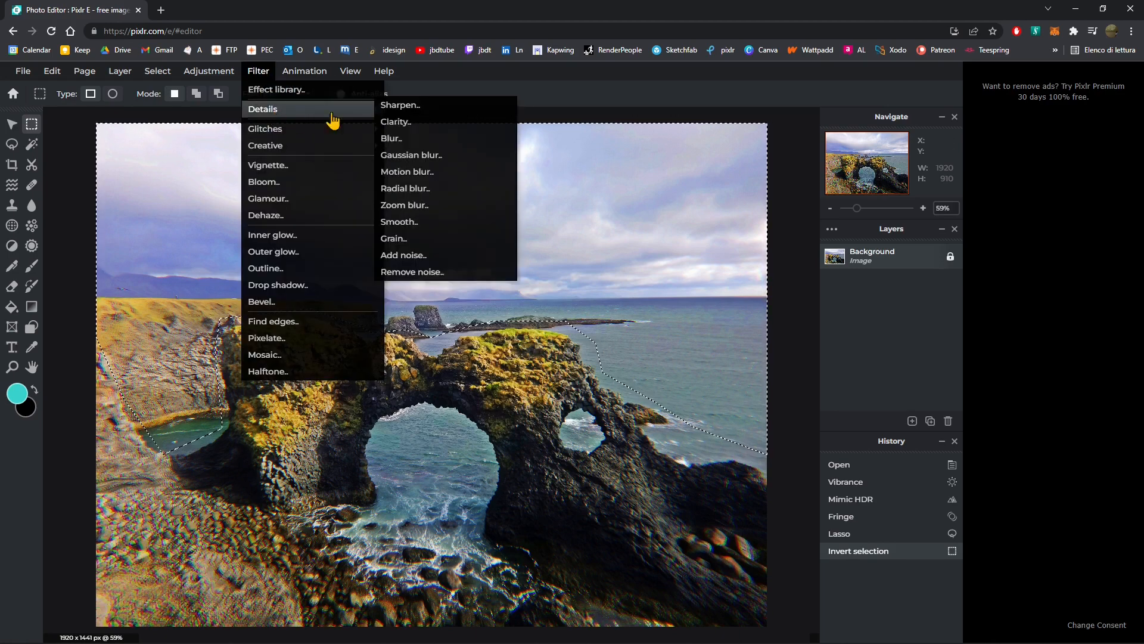
left_click(417, 154)
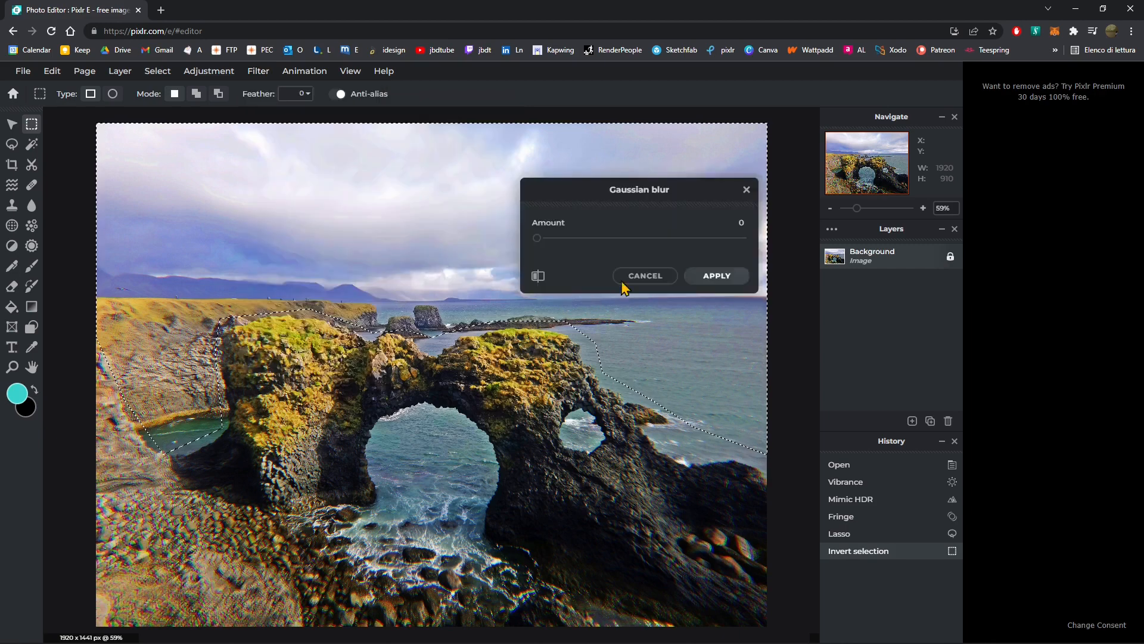
left_click_drag(609, 241, 724, 300)
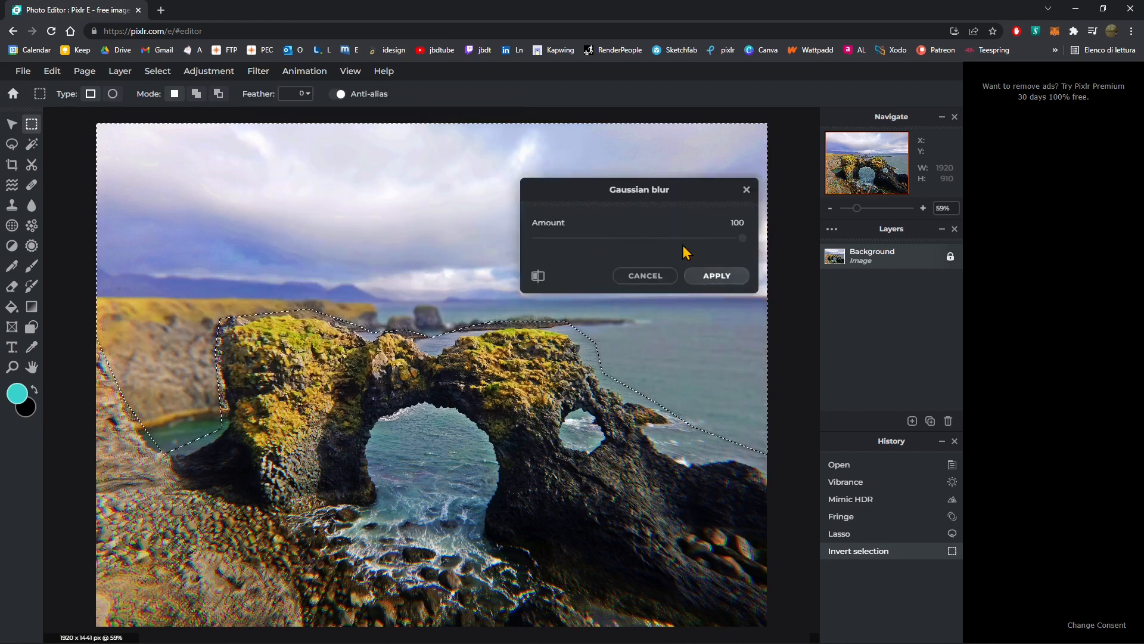
left_click(714, 279)
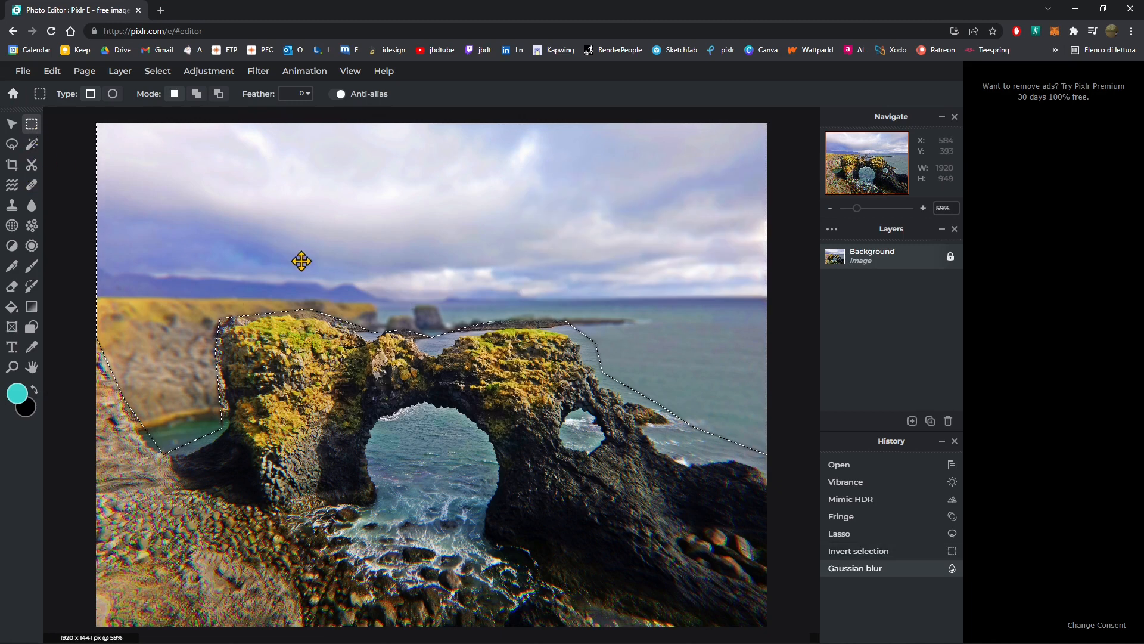
Step: Set the marquee's feather to 62 and deselect the background area
left_click(301, 94)
left_click_drag(276, 114, 267, 115)
right_click(436, 301)
left_click(467, 343)
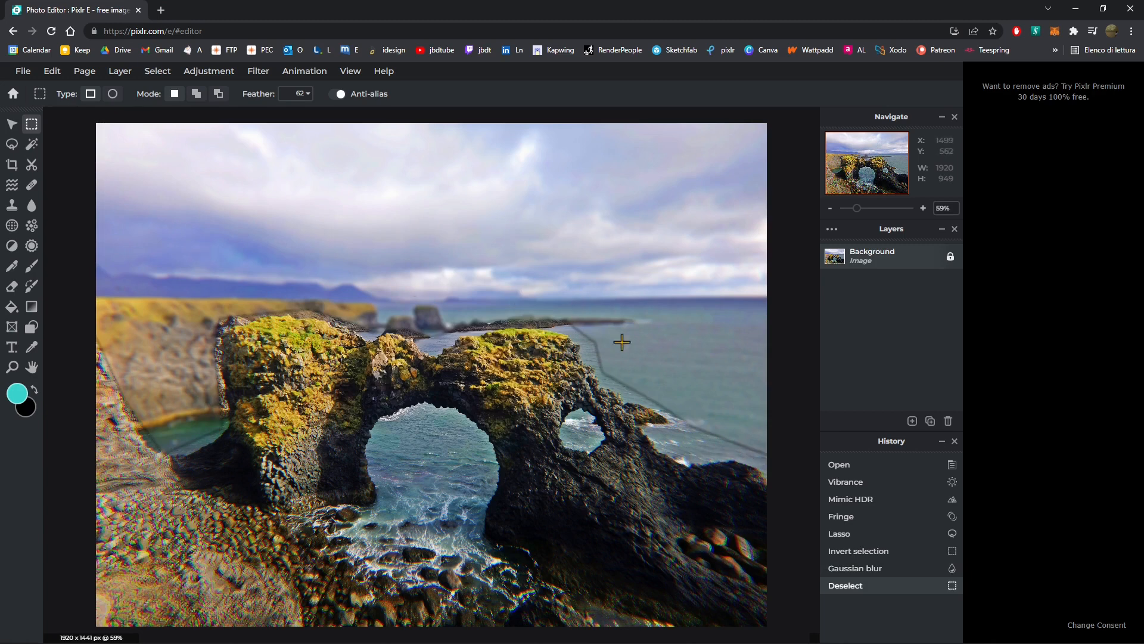
Step: Undo the deselection and the Gaussian blur, and clear the selection with a tiny marquee
key("ctrl+z")
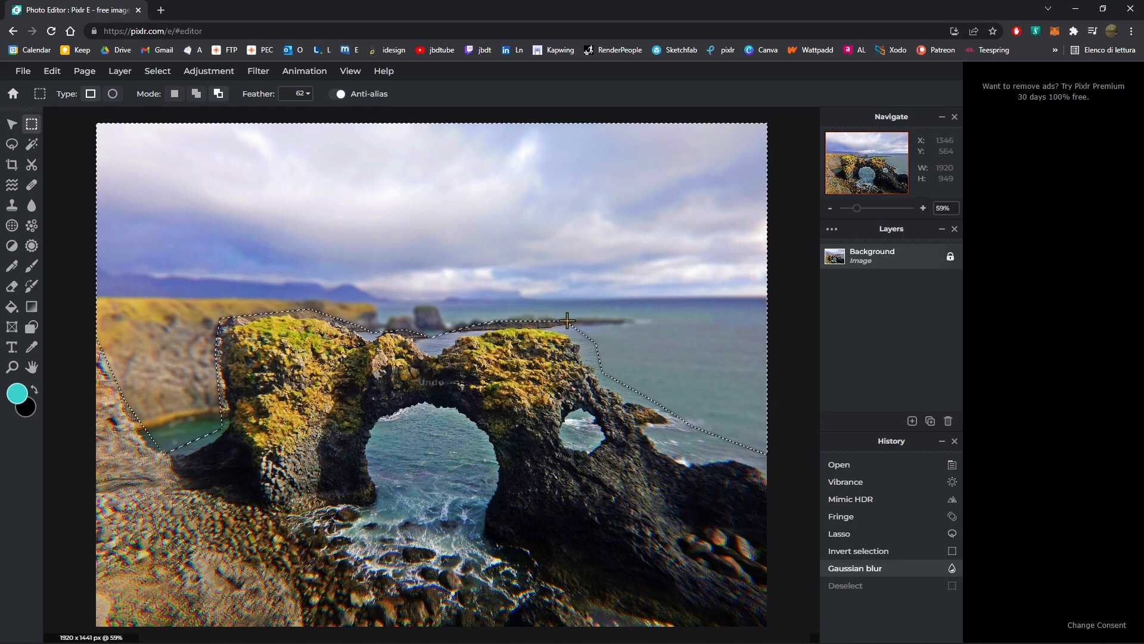
key("ctrl+z")
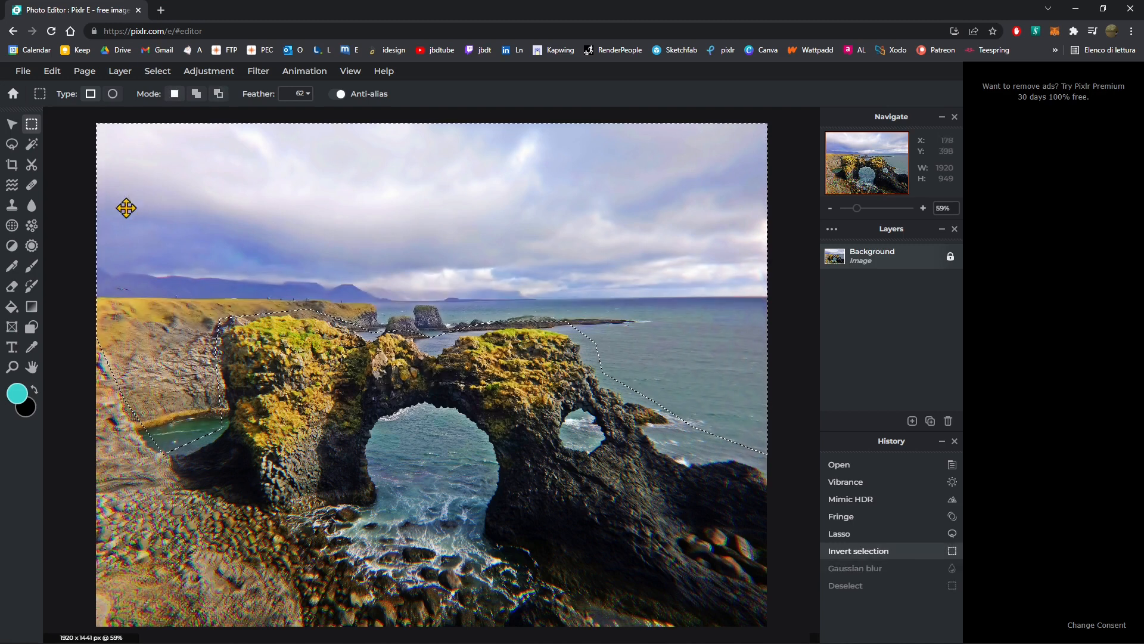
left_click_drag(349, 398, 351, 398)
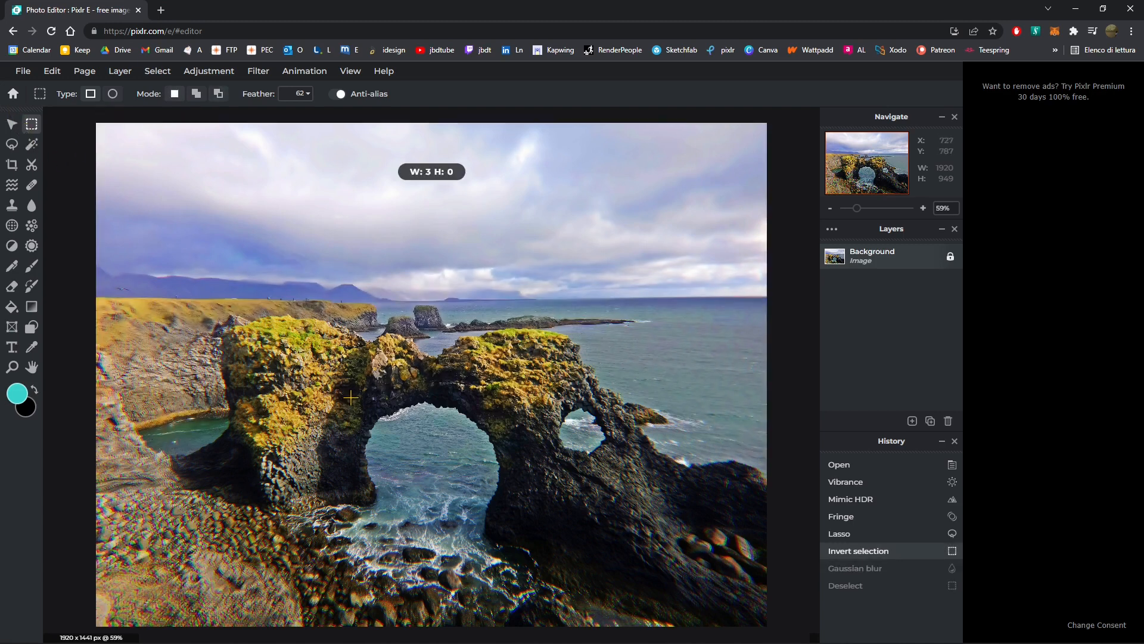
Step: Open the photo P_20201206_163921 pre-resized to Full HD at 1920 x 1440
left_click(23, 71)
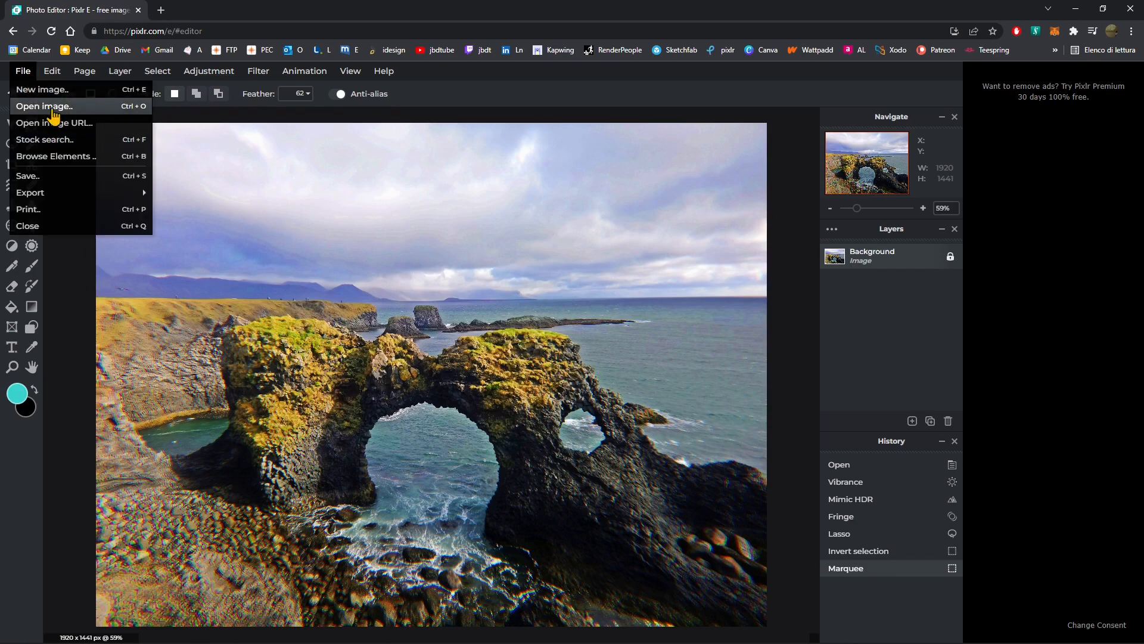
left_click(51, 111)
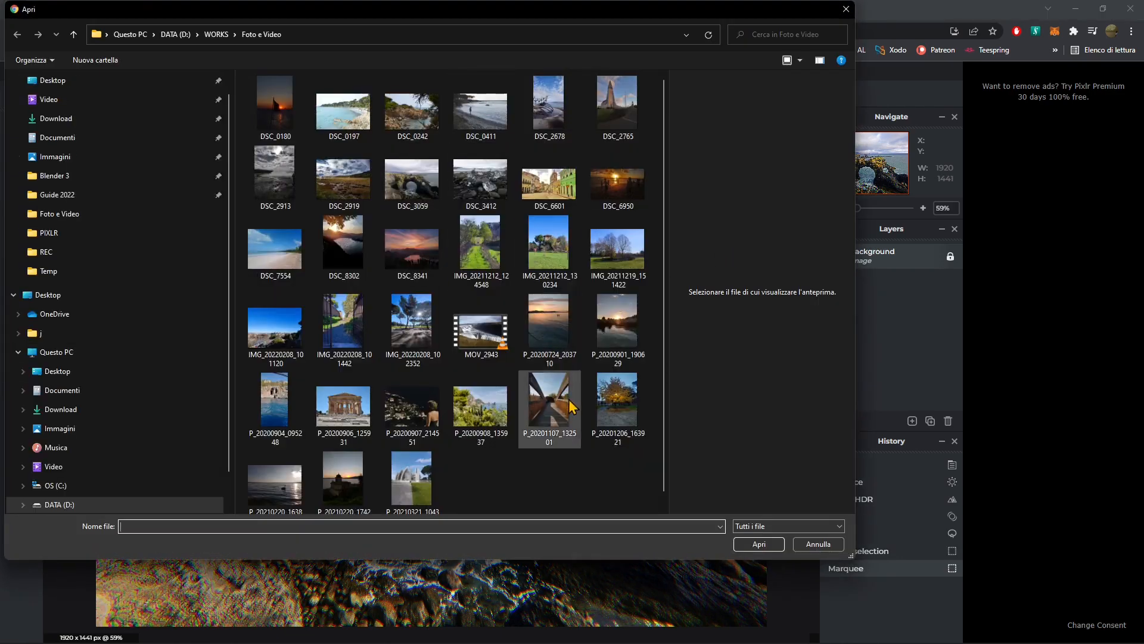
left_click(617, 402)
left_click(759, 544)
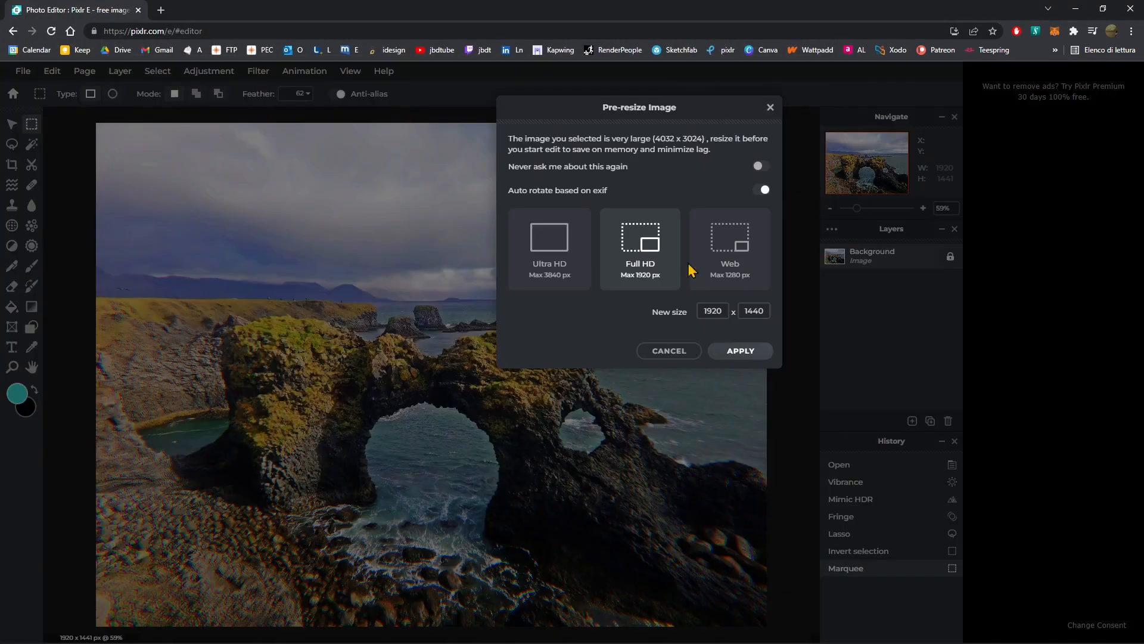
left_click(741, 350)
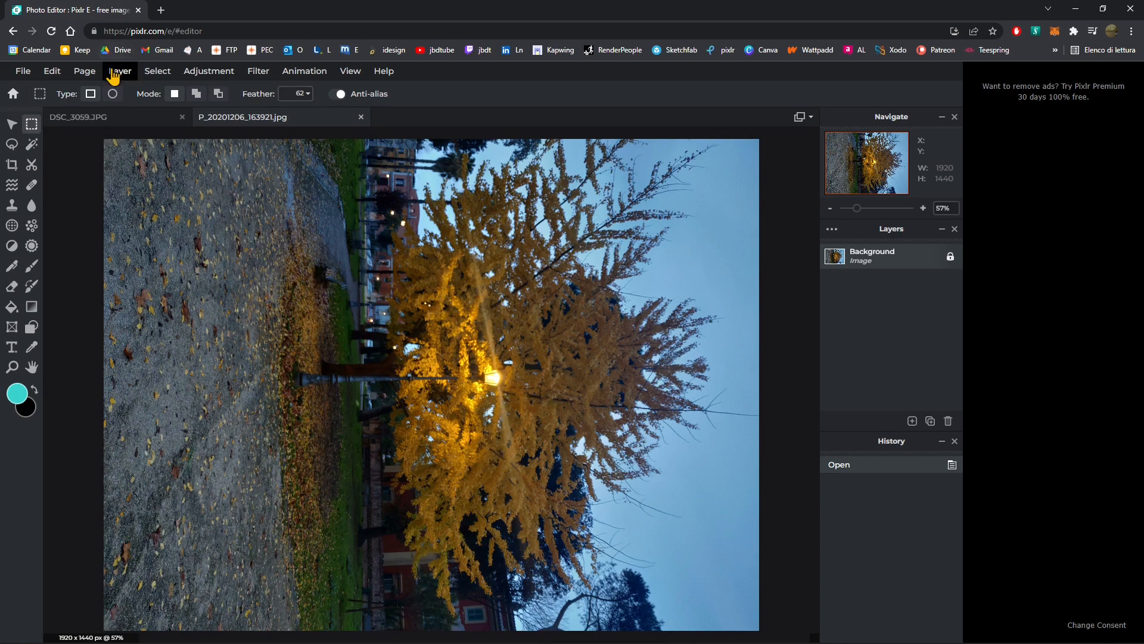
Step: Rotate the tree photo's page 90° counter-clockwise so that the tree stands upright
left_click(85, 71)
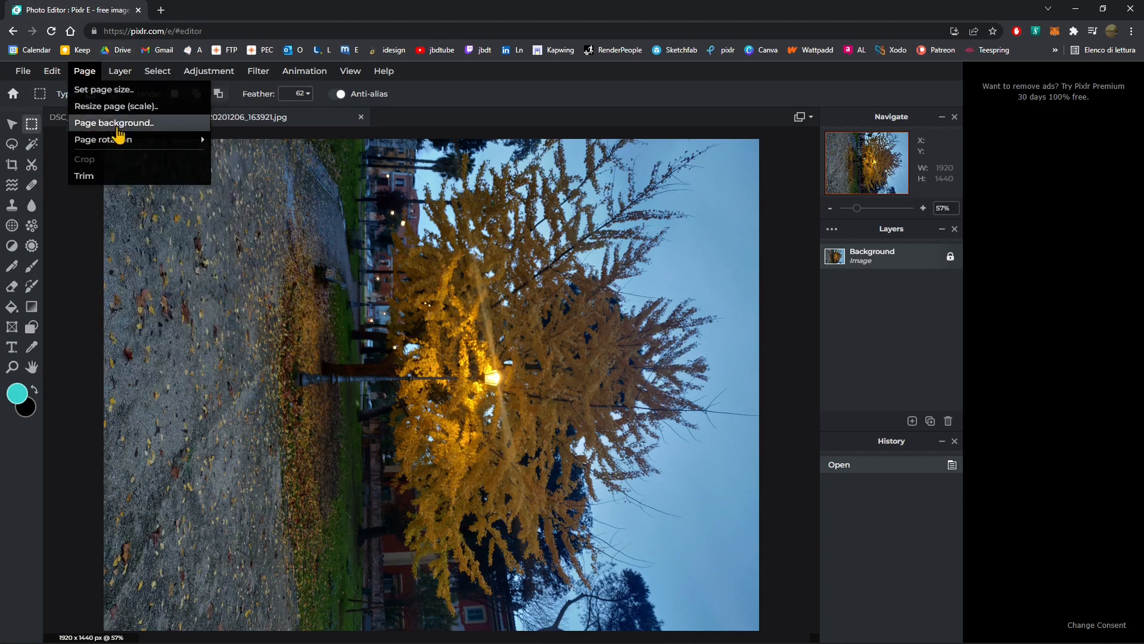
mouse_move(117, 141)
left_click(220, 139)
scroll(508, 283, "down", 2)
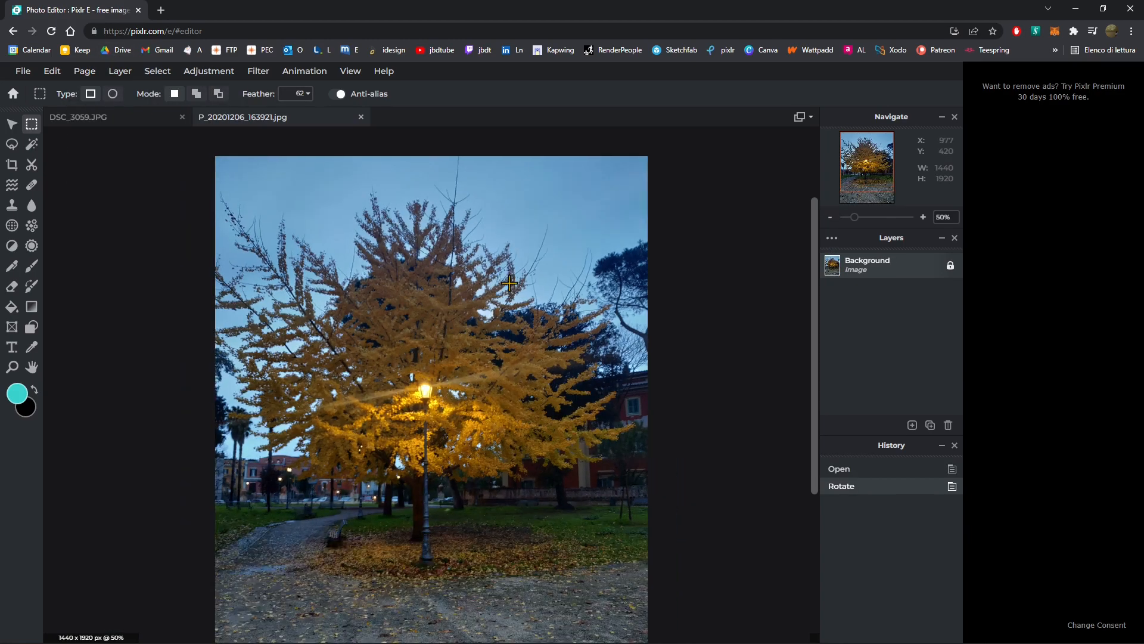
scroll(379, 328, "up", 1)
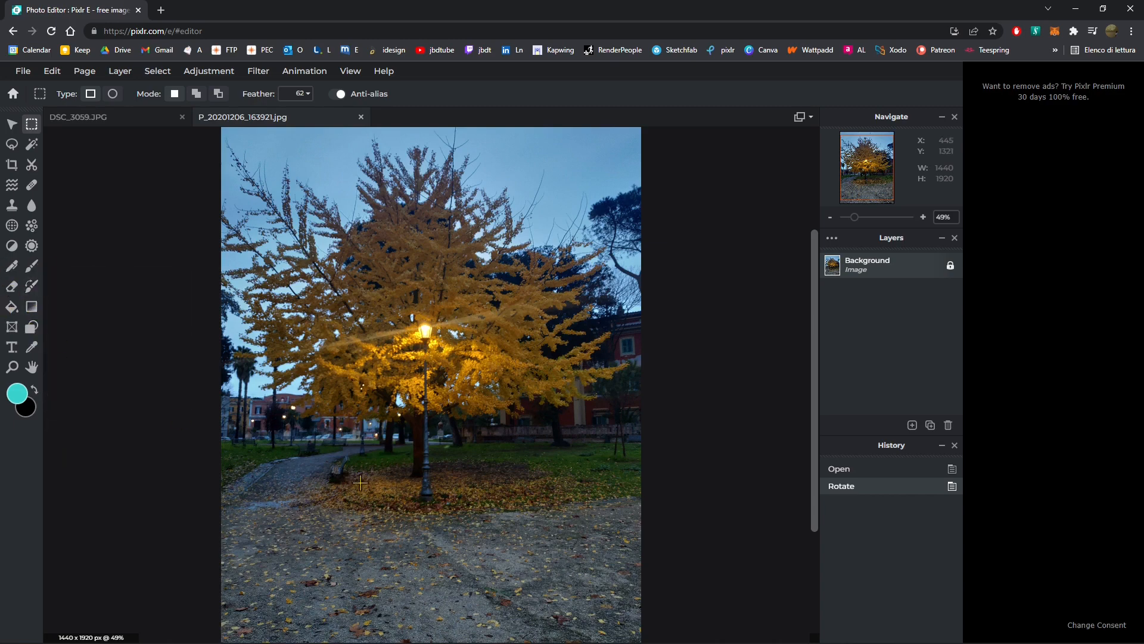
scroll(252, 411, "down", 1)
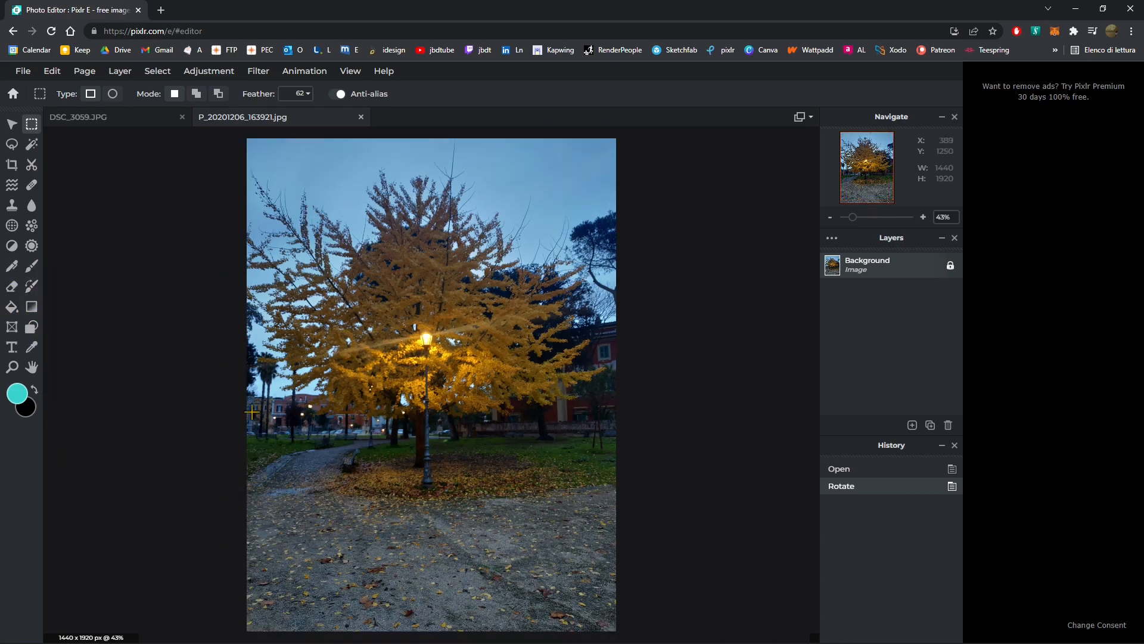
Step: Cut out the tree's yellow foliage with the Magic cutout at tolerance 32, sampling the crown and the leaves around the lamp
left_click(31, 164)
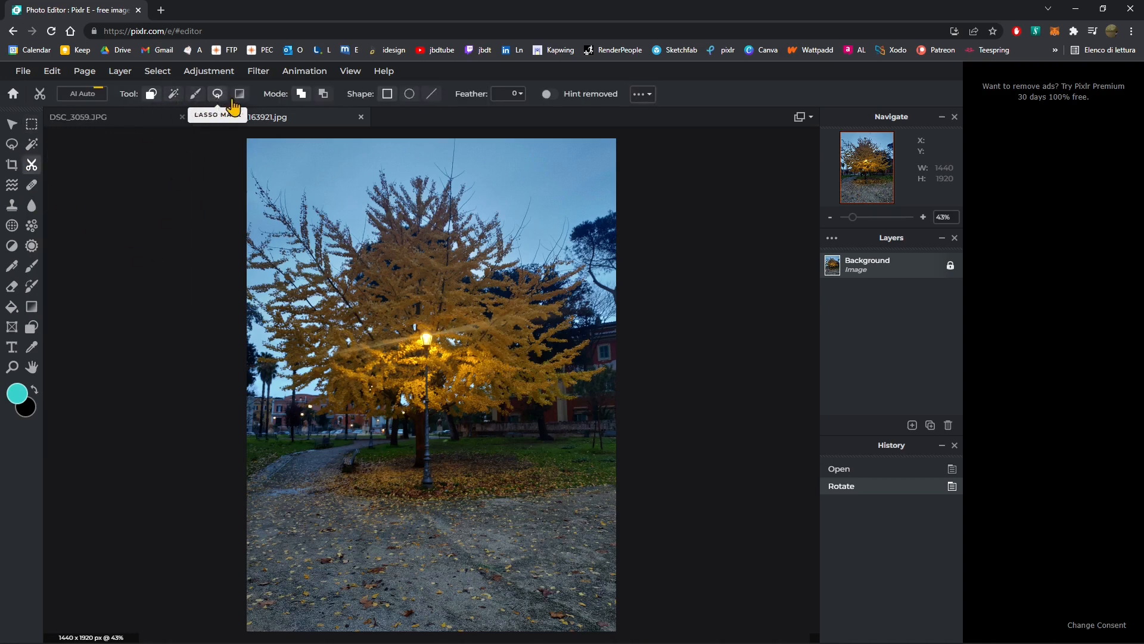
left_click(174, 93)
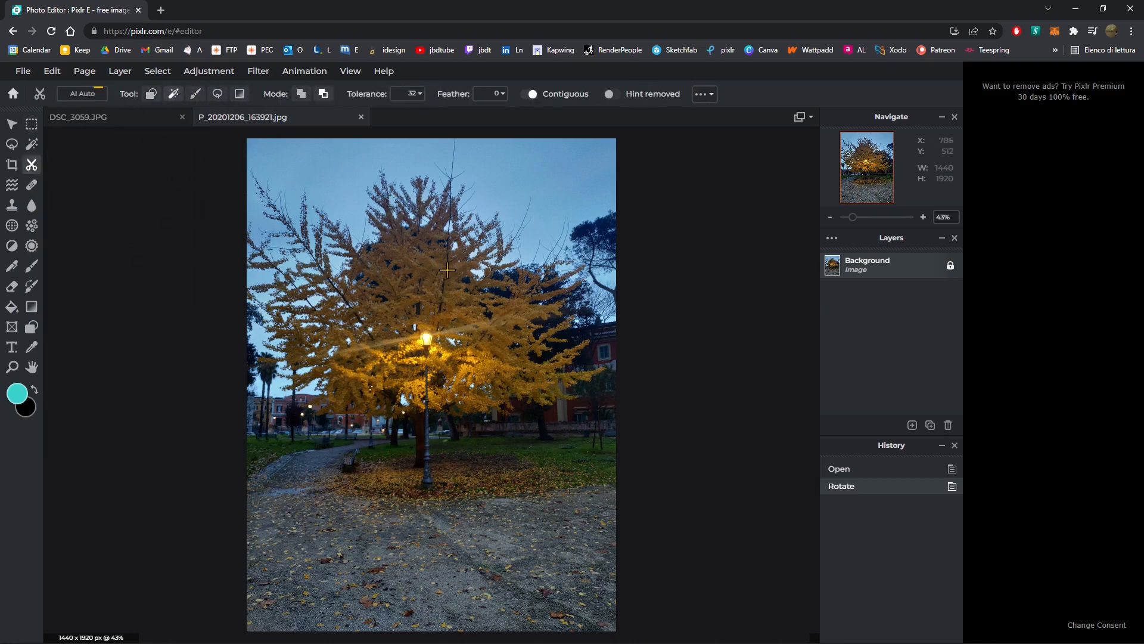
left_click(430, 259)
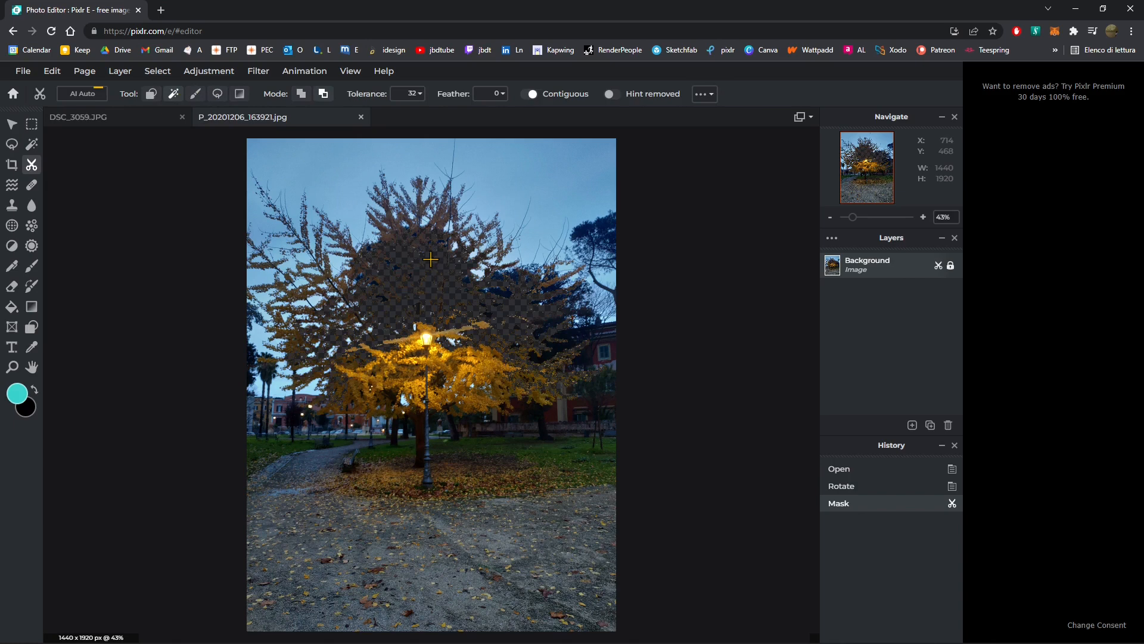
left_click(465, 354)
left_click(486, 369)
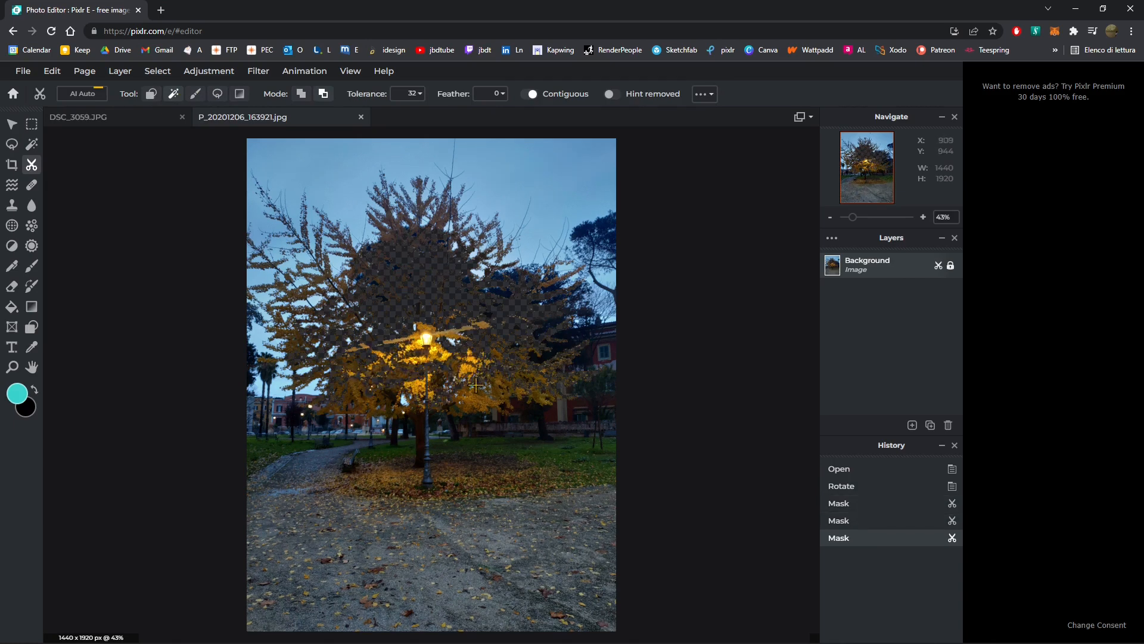
left_click(436, 356)
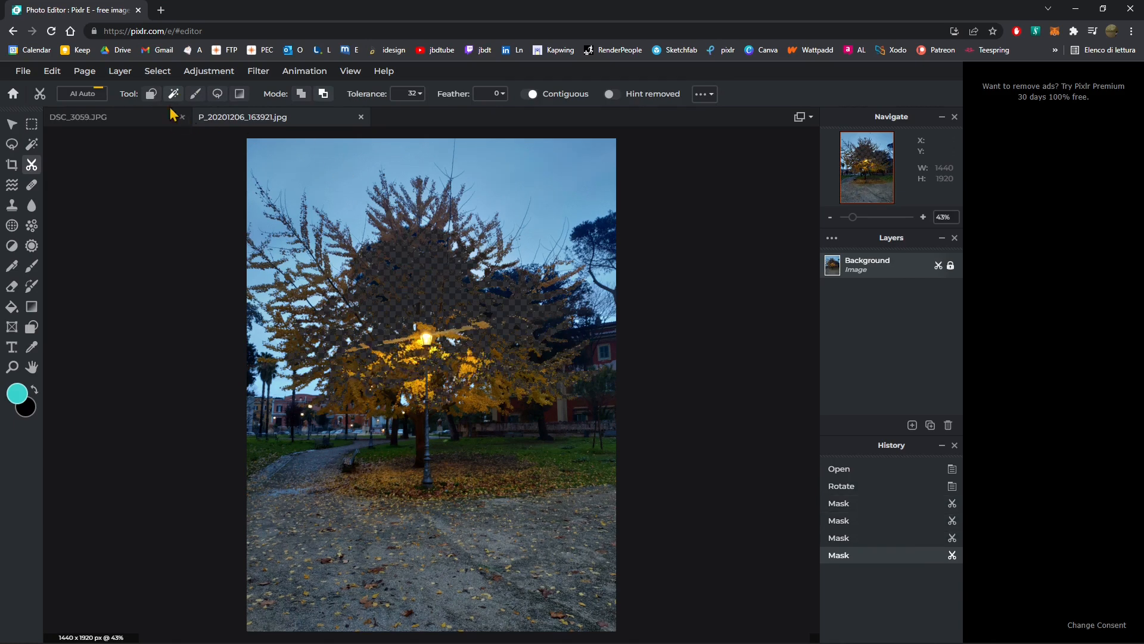
Step: Remove the remaining yellow foliage with the Magic cutout at tolerance 44, turning off Contiguous to catch similar colours across the photo
left_click(420, 94)
left_click_drag(349, 114, 361, 114)
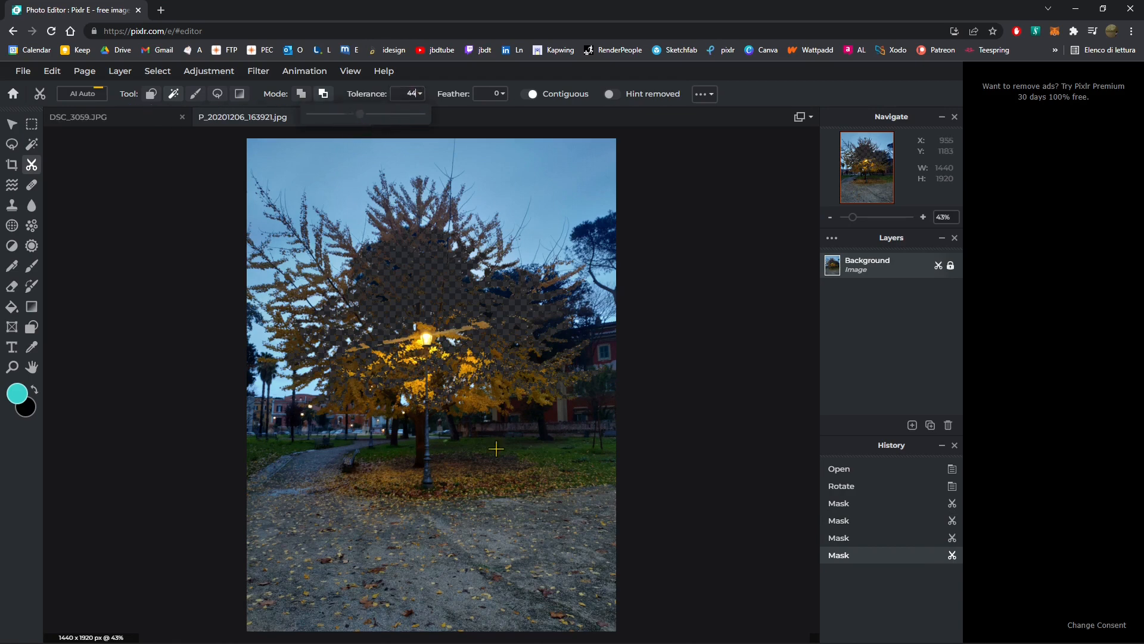
left_click(469, 398)
left_click(532, 93)
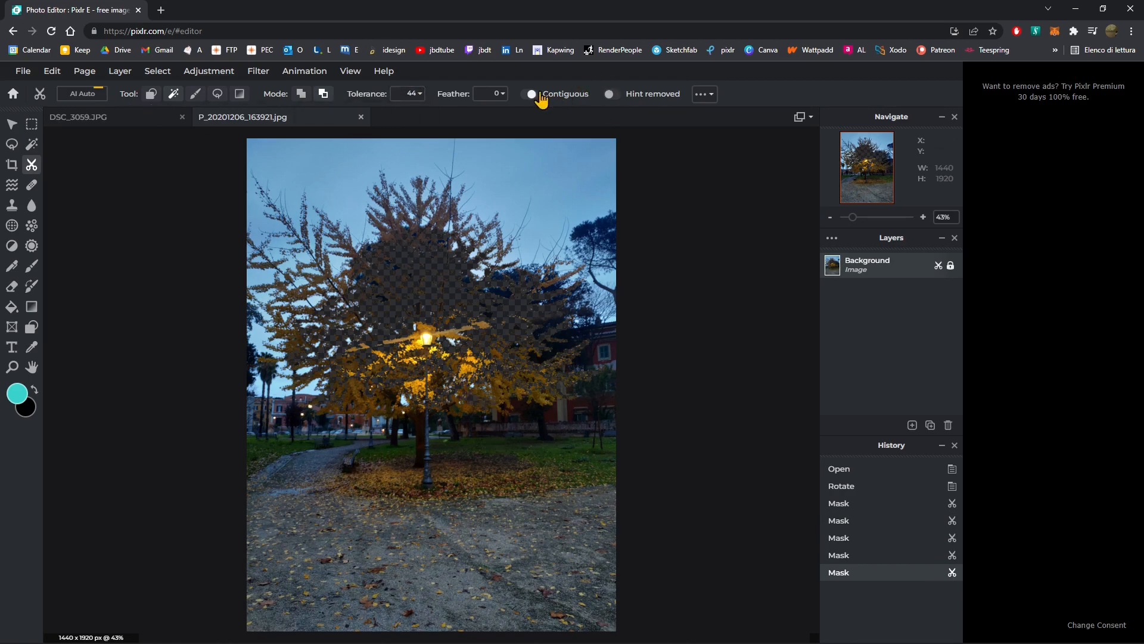
left_click(502, 383)
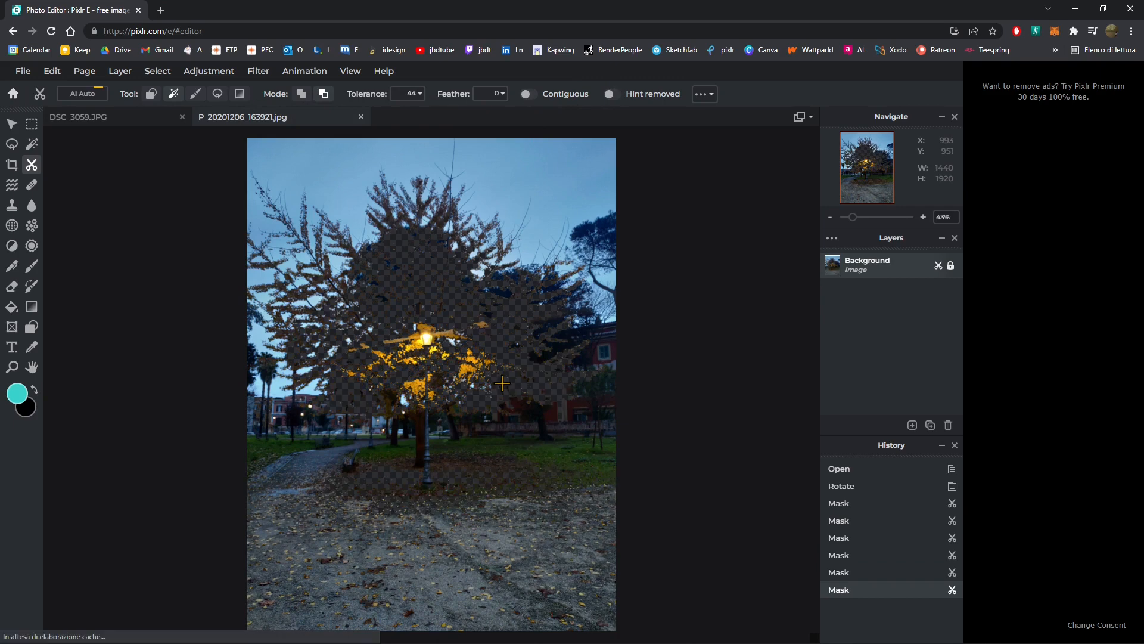
left_click(381, 355)
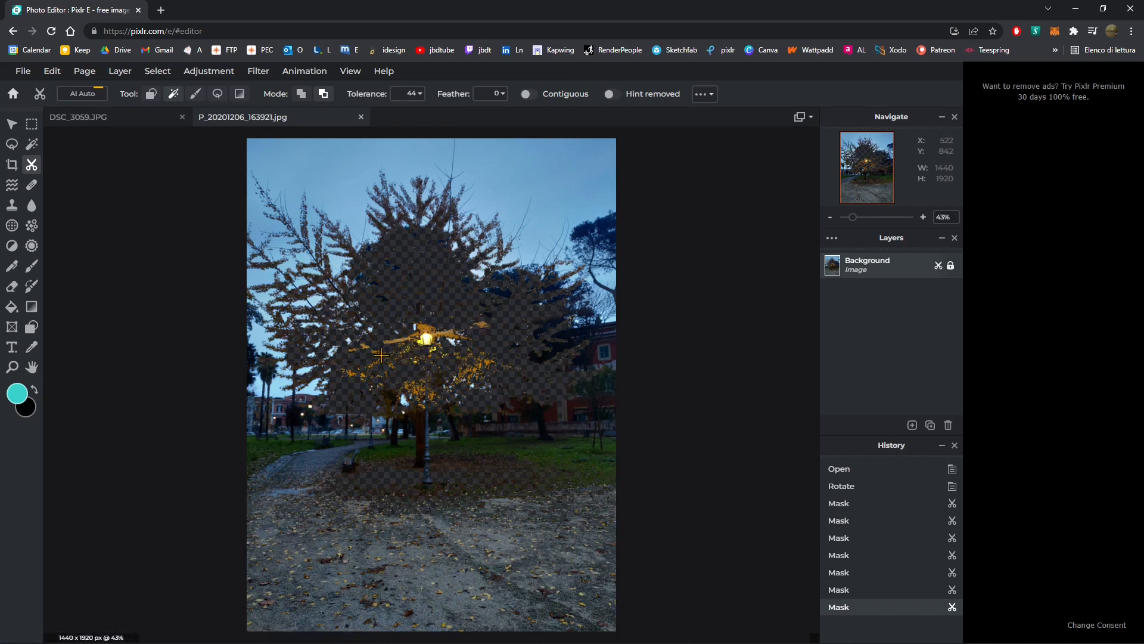
left_click(429, 331)
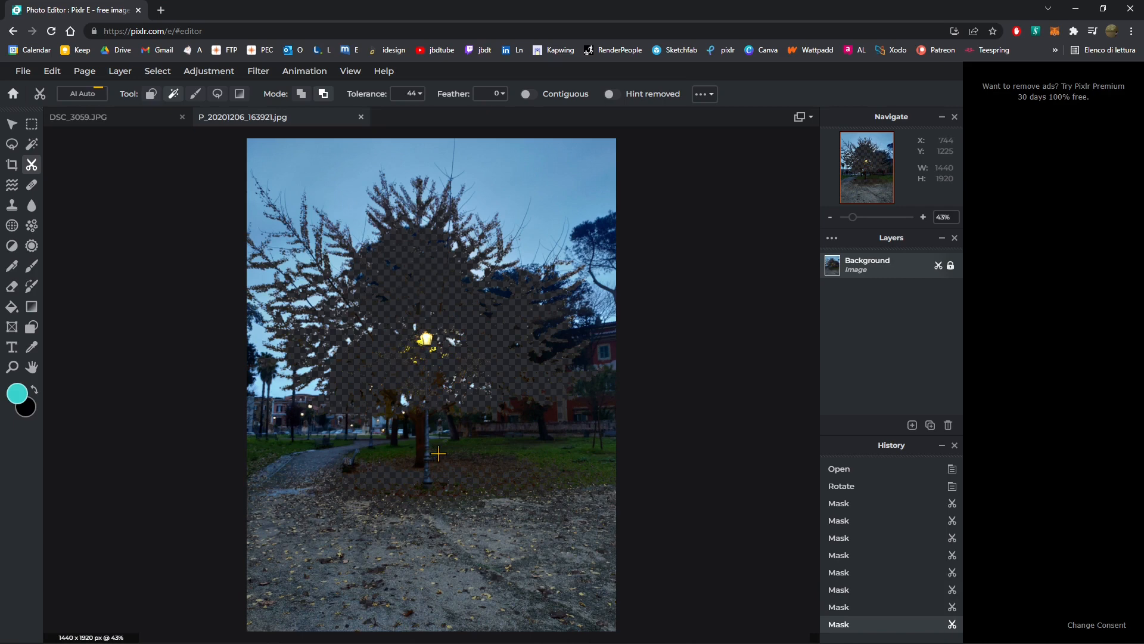
Step: Extract the mask as a layer and reset the Background's mask, checking the Cutout layer by switching its visibility
left_click(703, 95)
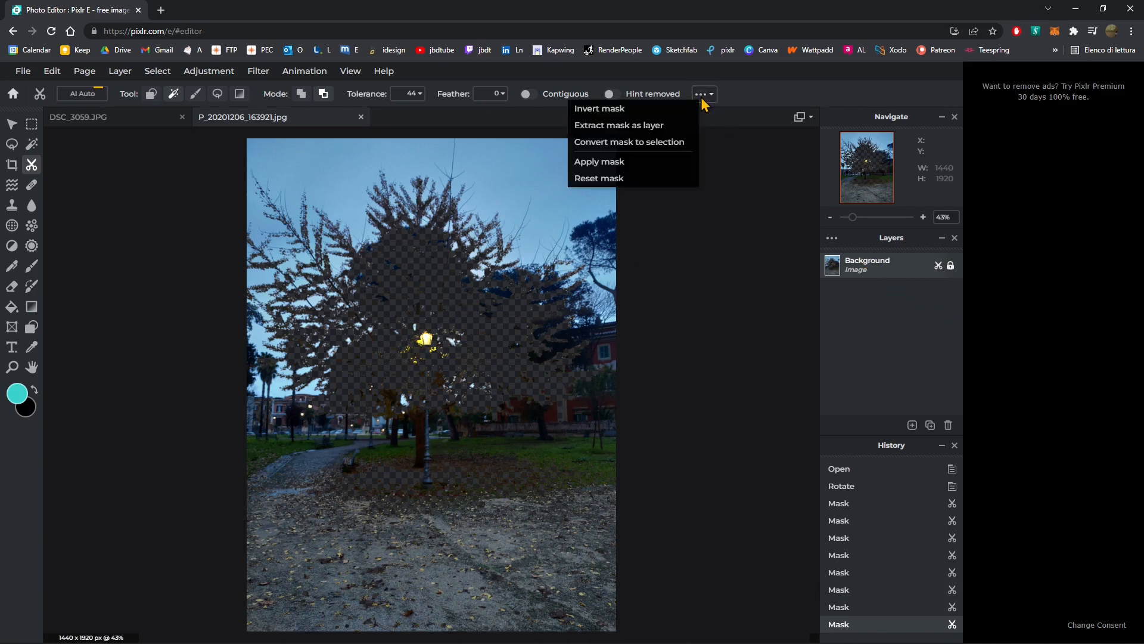
left_click(615, 128)
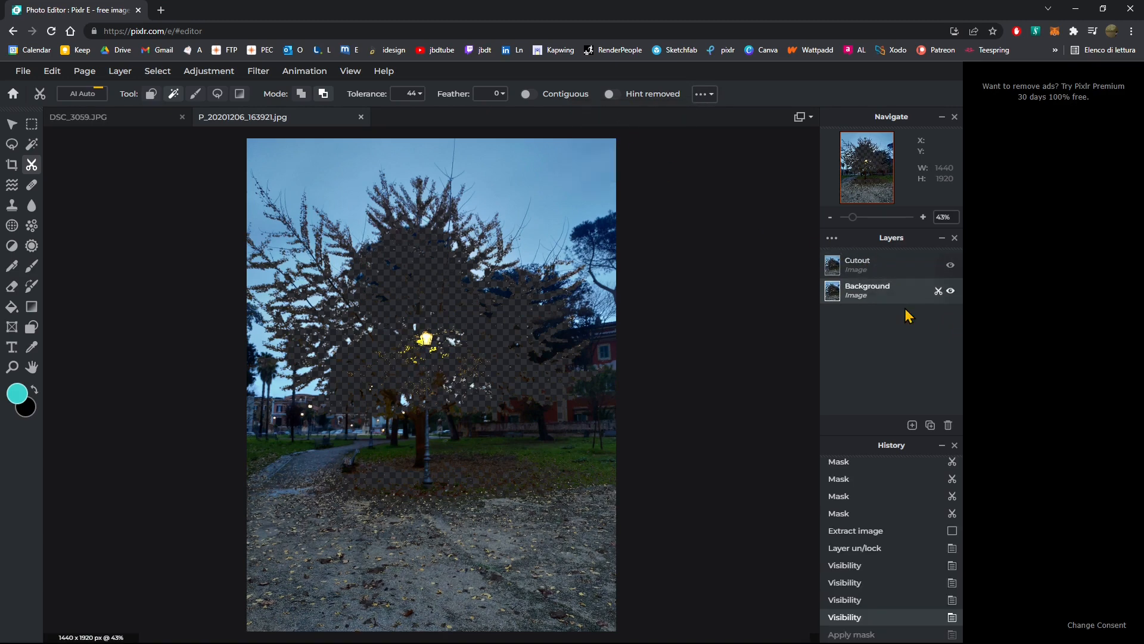
left_click(712, 94)
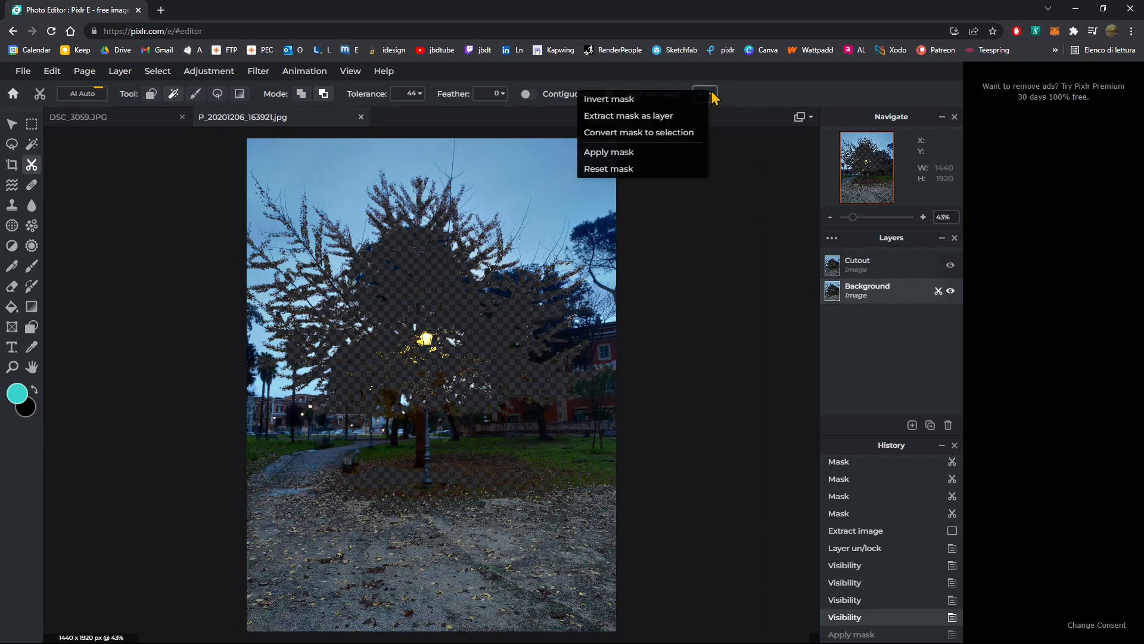
left_click(611, 170)
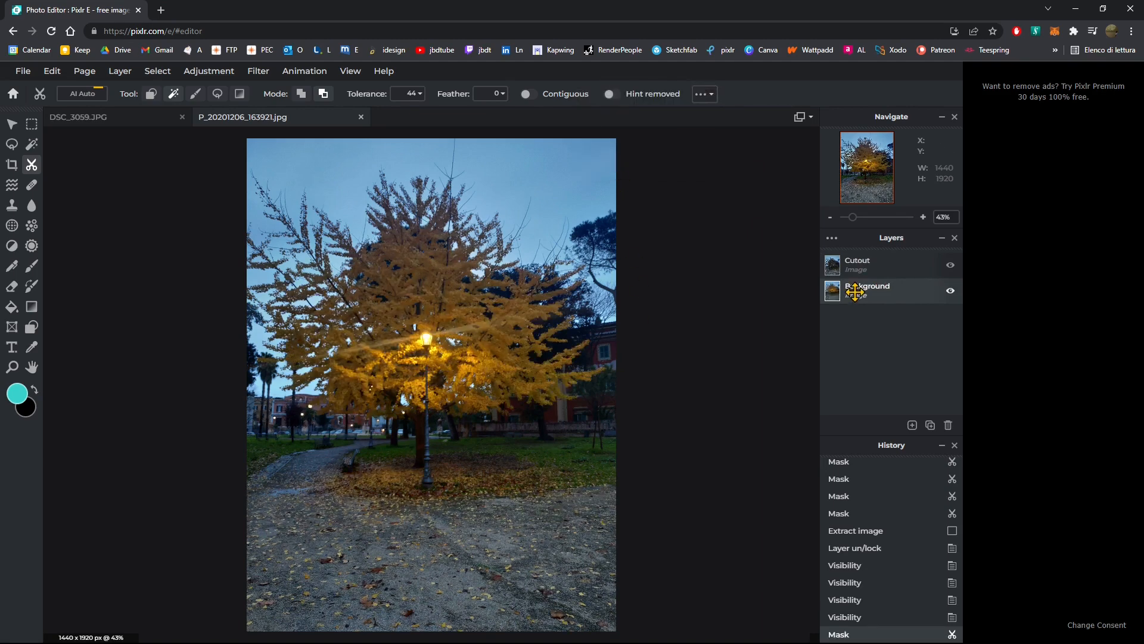
left_click(950, 265)
left_click(950, 265)
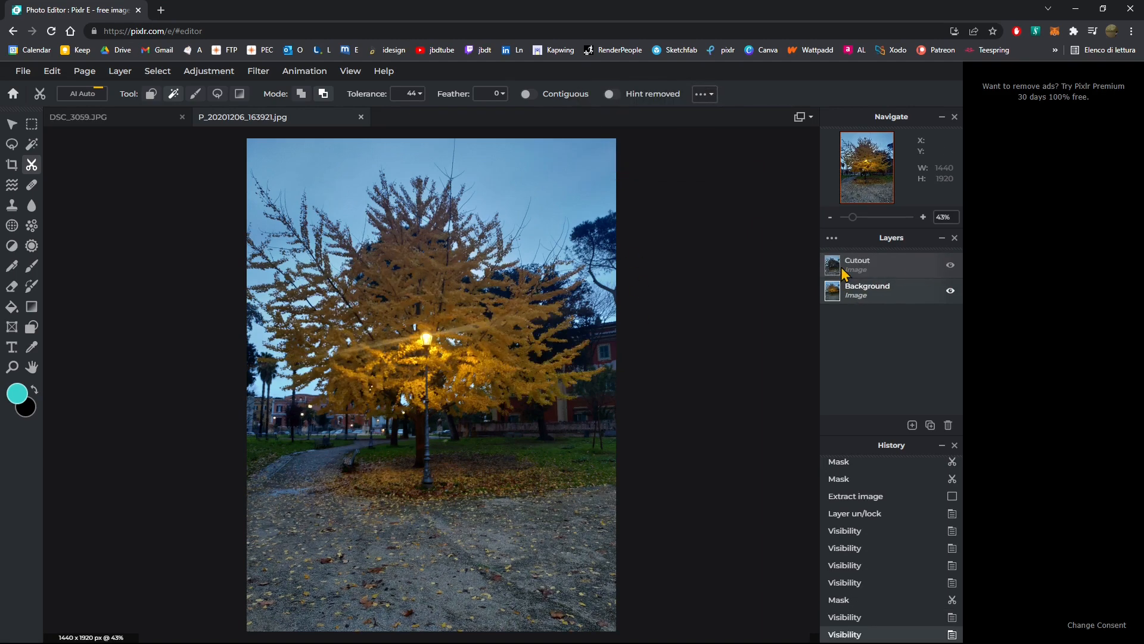
Step: Select the Cutout layer and convert it to black and white with Auto B&W
left_click(875, 293)
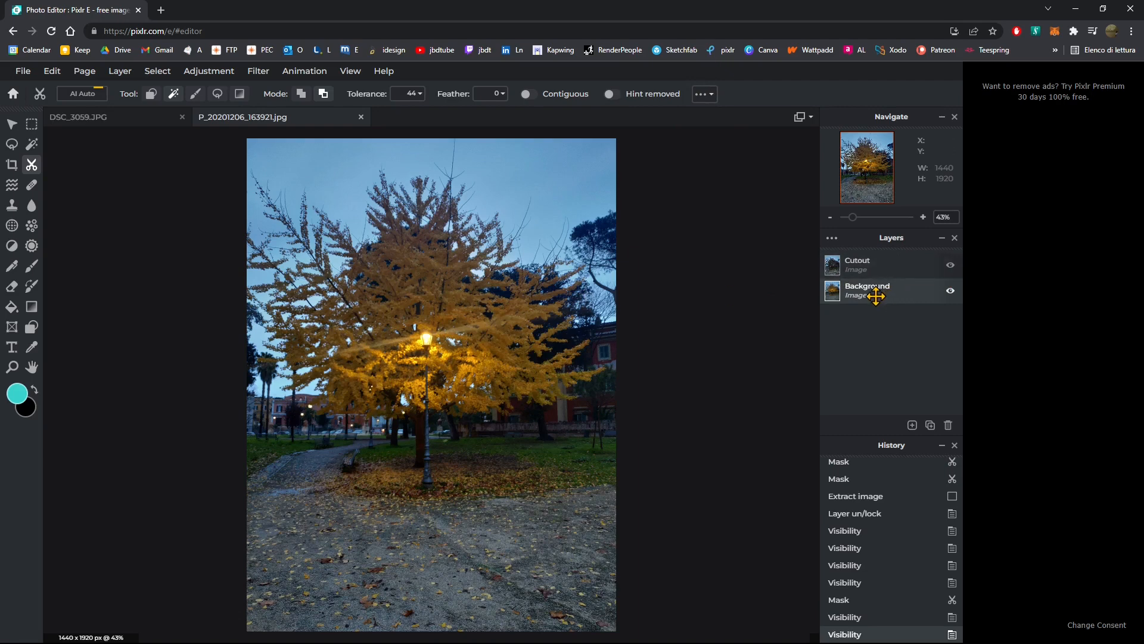
left_click(891, 263)
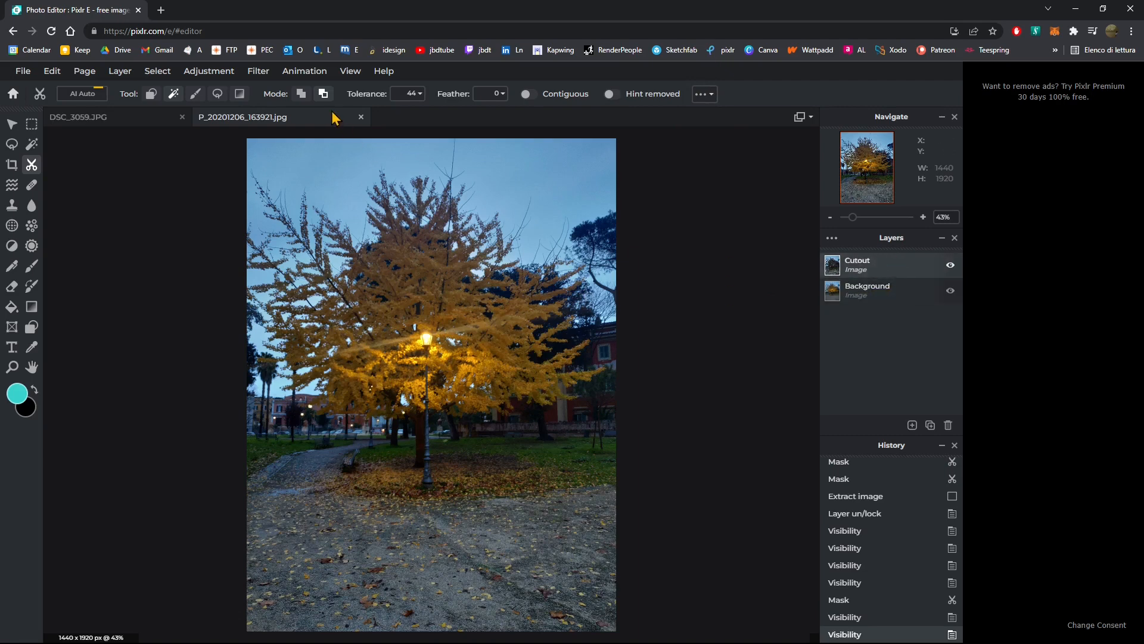
left_click(209, 71)
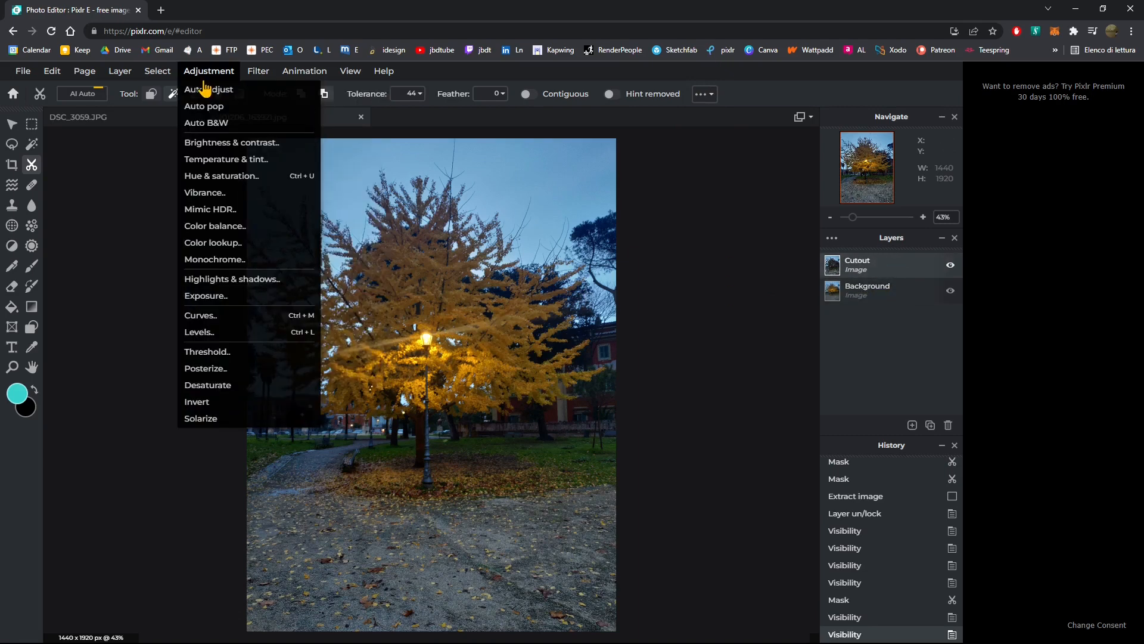
left_click(204, 121)
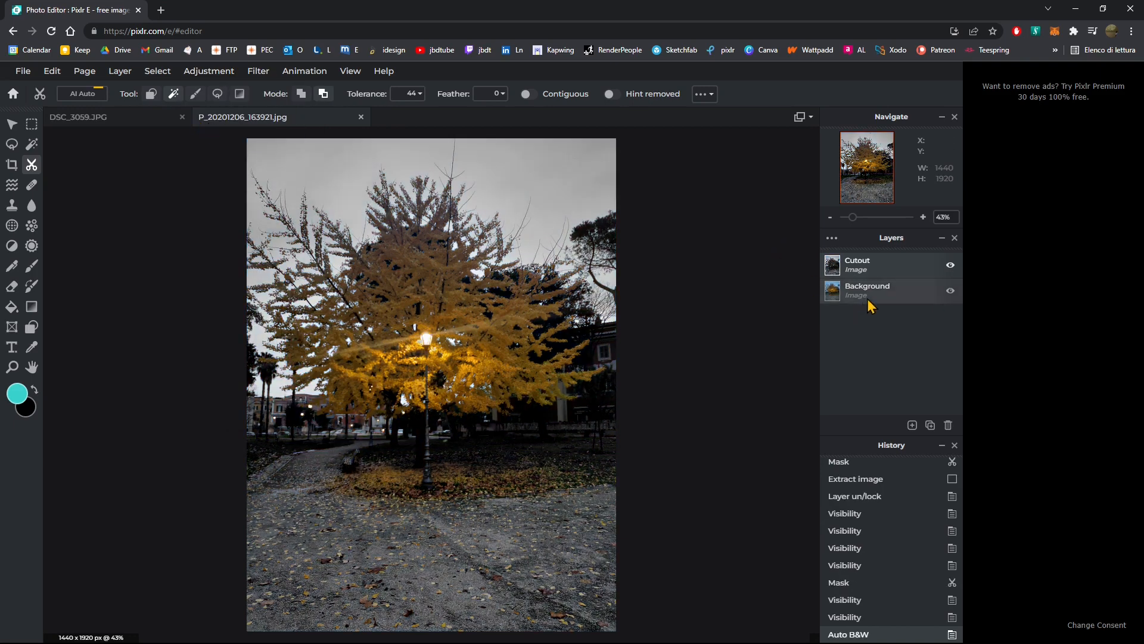
Step: Compare the photo with and without the black-and-white Cutout layer by switching its visibility
left_click(951, 265)
left_click(951, 265)
left_click(951, 265)
left_click(951, 265)
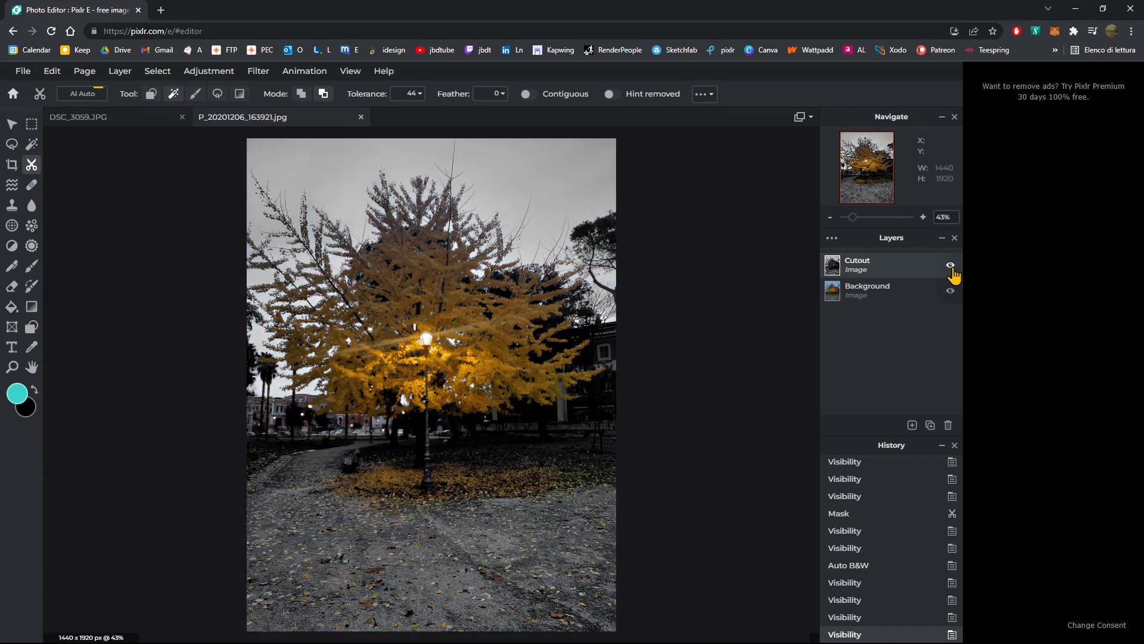
left_click(951, 266)
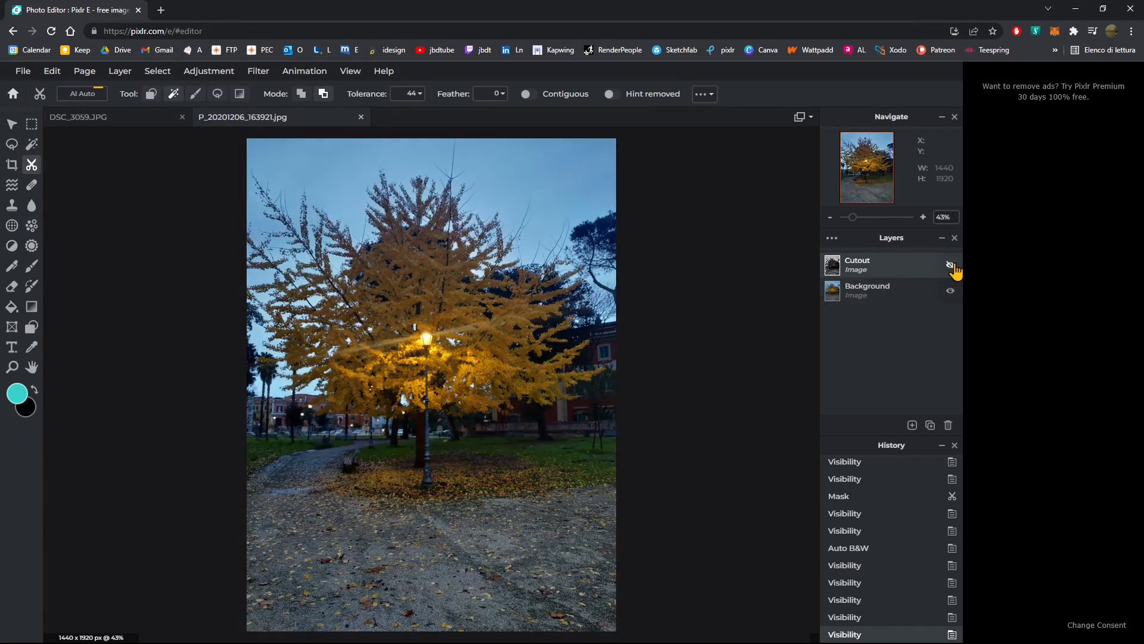
left_click(951, 266)
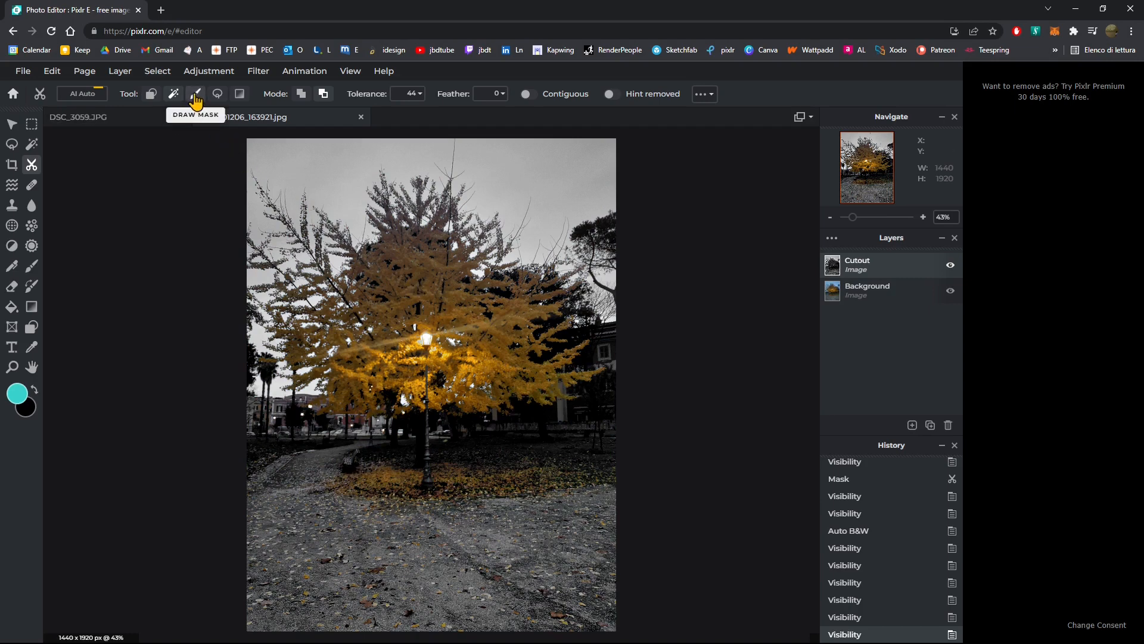
Step: With the Background hidden, duplicate the Cutout layer and draw a radial gradient mask on the copy from the lower ground up to the sky
left_click(240, 94)
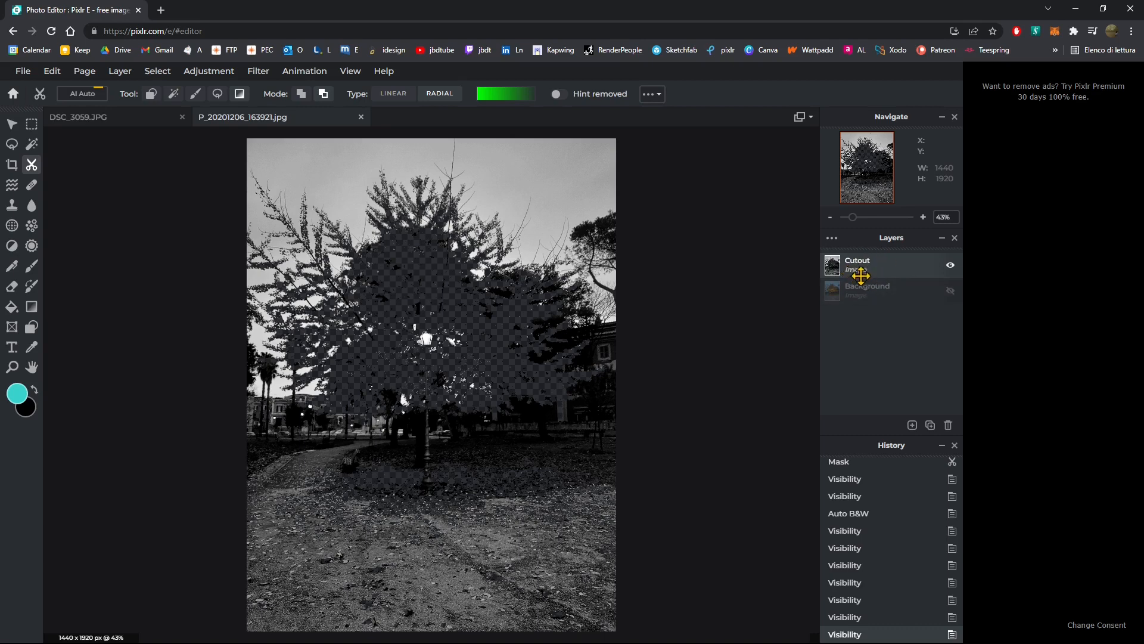
left_click(930, 425)
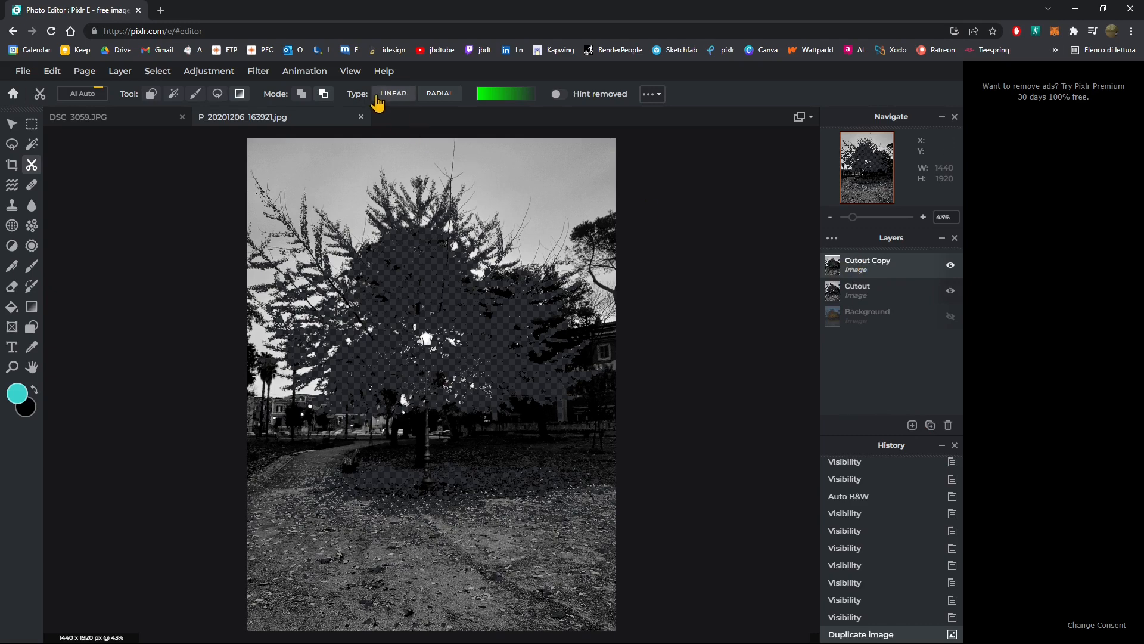
left_click_drag(437, 565, 481, 165)
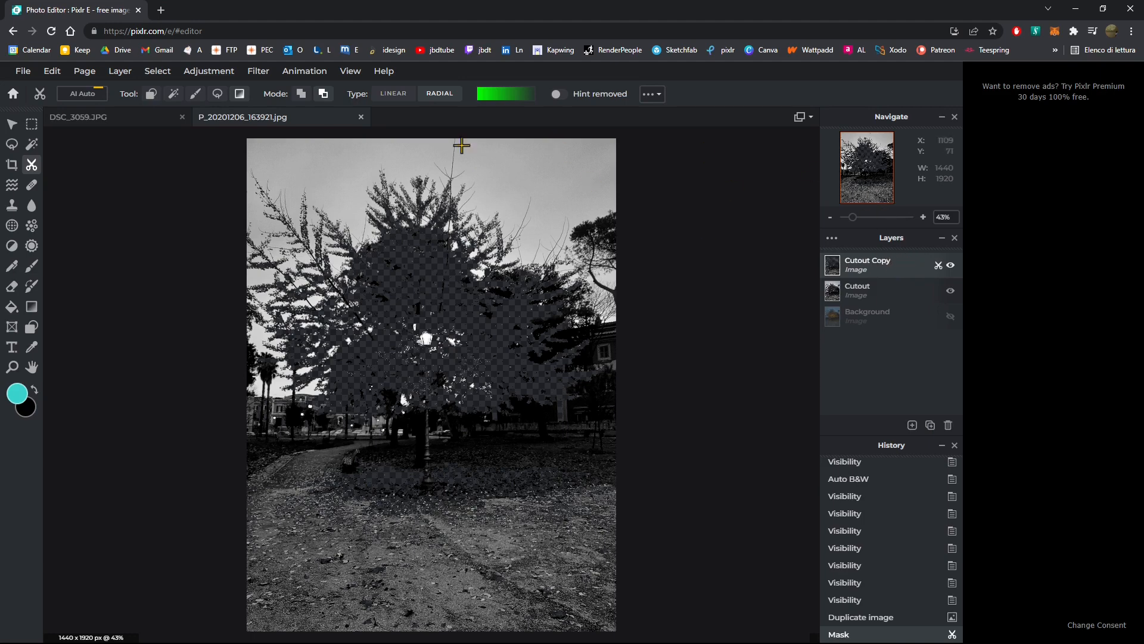
Step: Apply the Blur filter to the masked Cutout Copy layer with the amount at 100
left_click(267, 74)
mouse_move(268, 110)
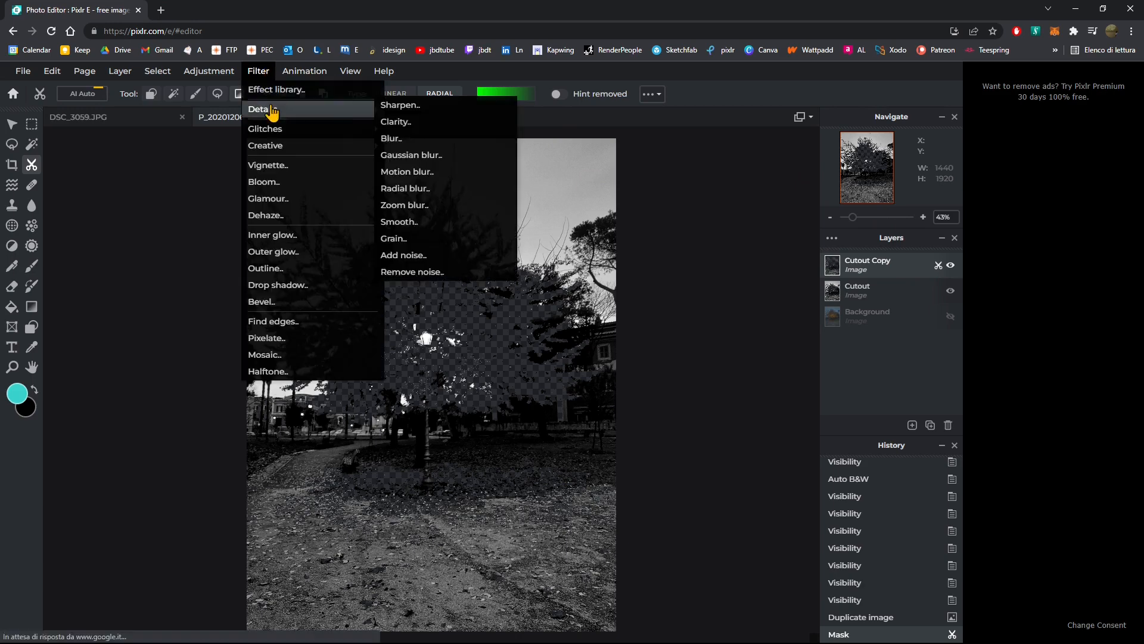
left_click(392, 139)
left_click_drag(679, 242, 787, 275)
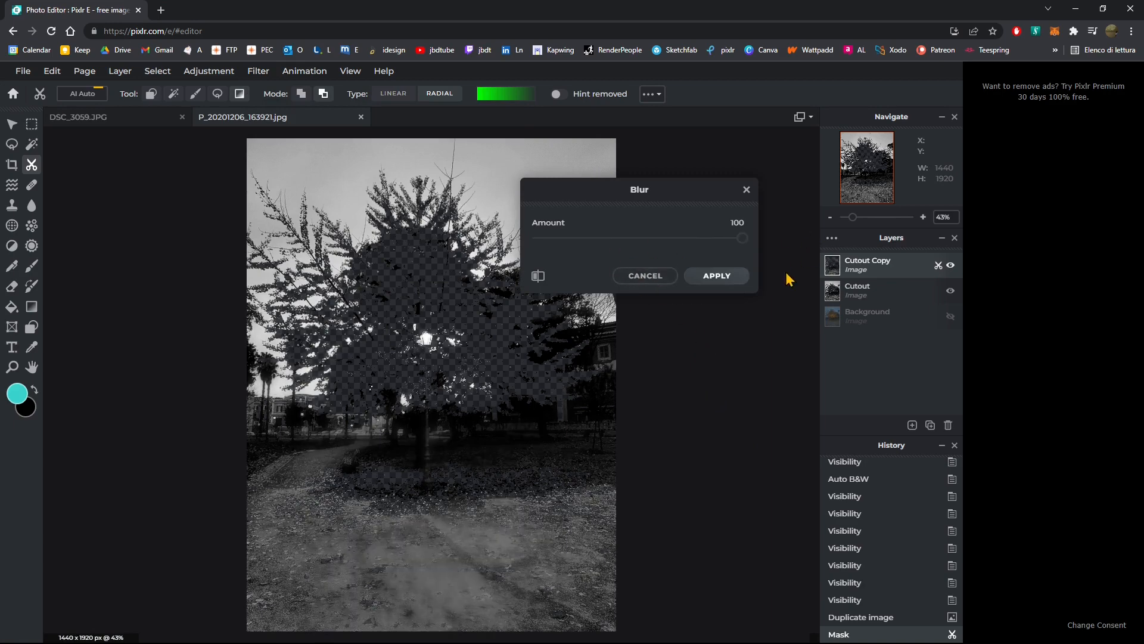
left_click(709, 277)
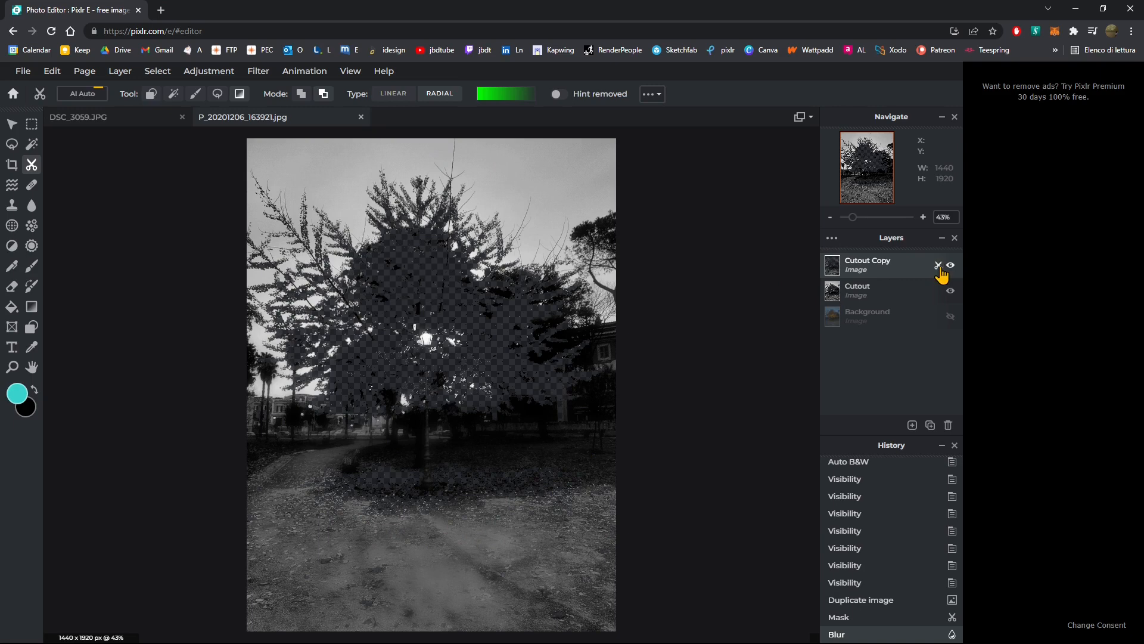
Step: Hide the Cutout layer and show the Background beneath the blurred copy
left_click(952, 290)
left_click(951, 291)
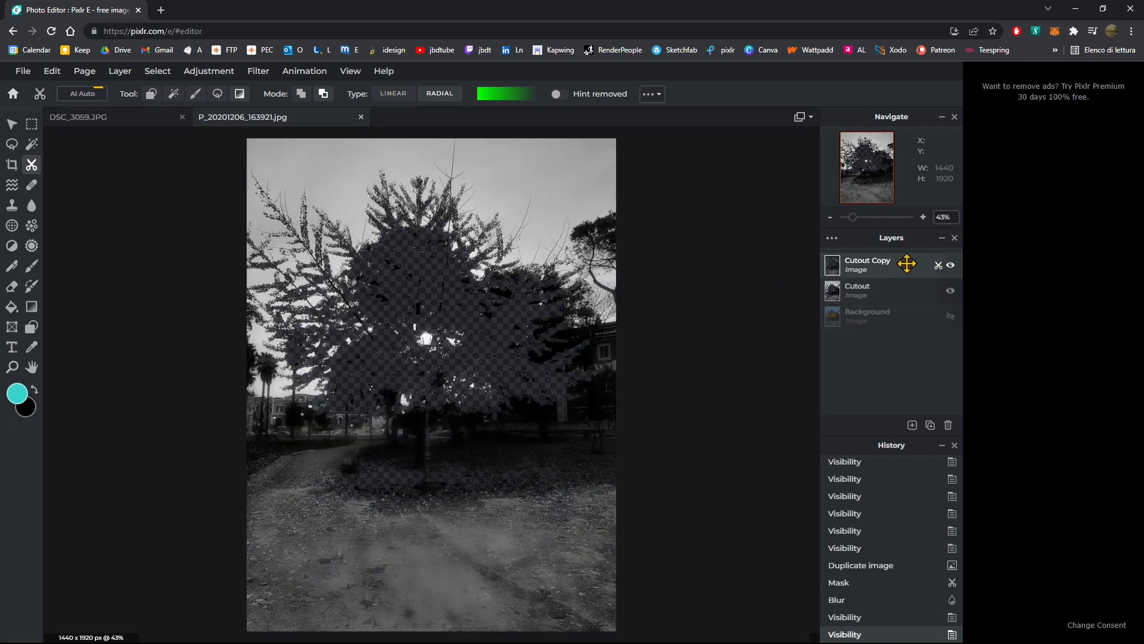
left_click(951, 290)
left_click(951, 317)
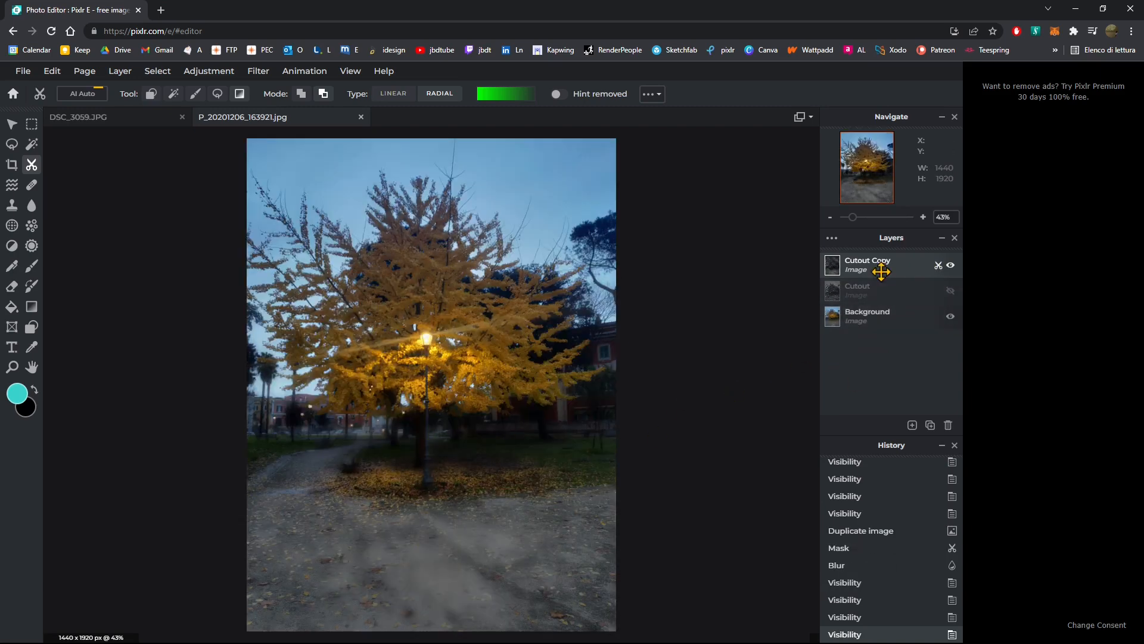
Step: Compare the photo with and without the blurred Cutout Copy, and show the black-and-white Cutout layer again
left_click(951, 266)
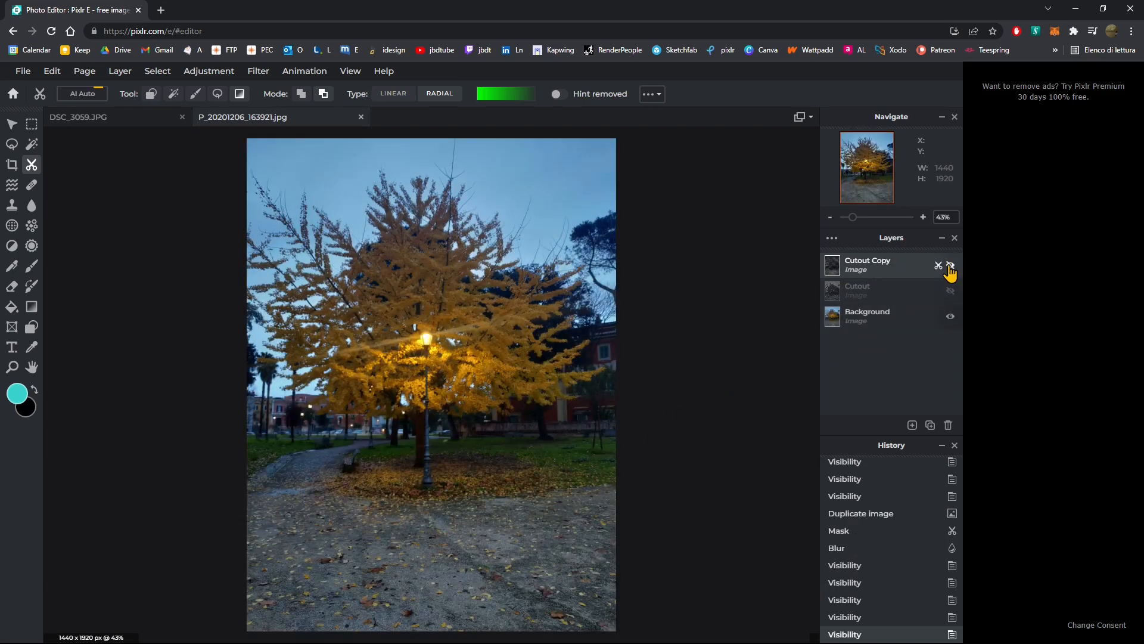
left_click(950, 266)
left_click(951, 266)
left_click(950, 266)
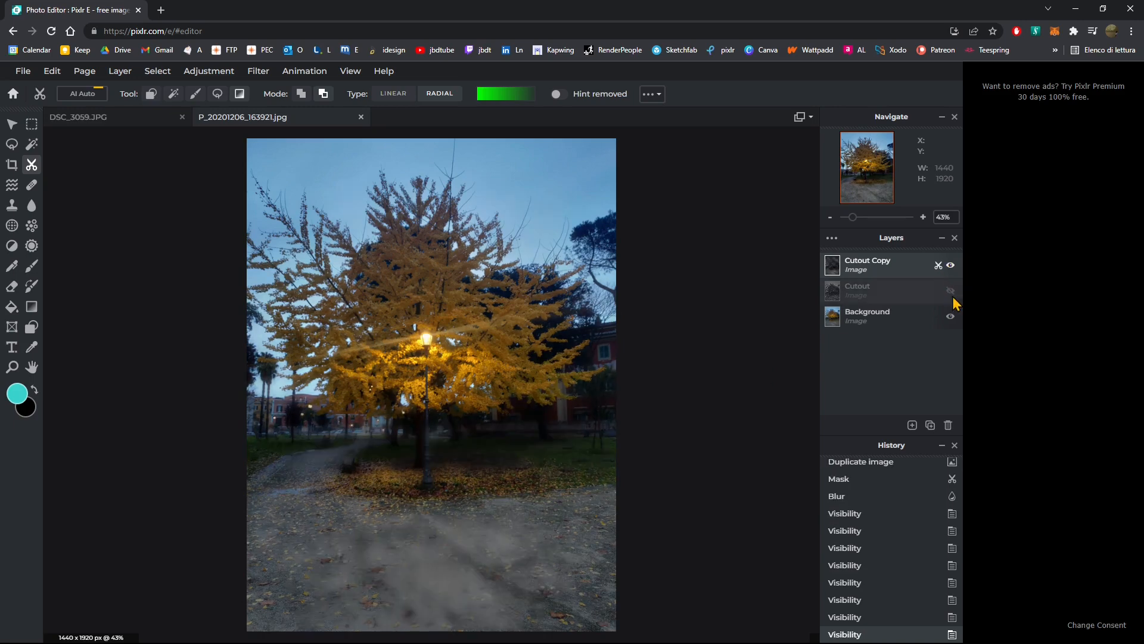
left_click(951, 291)
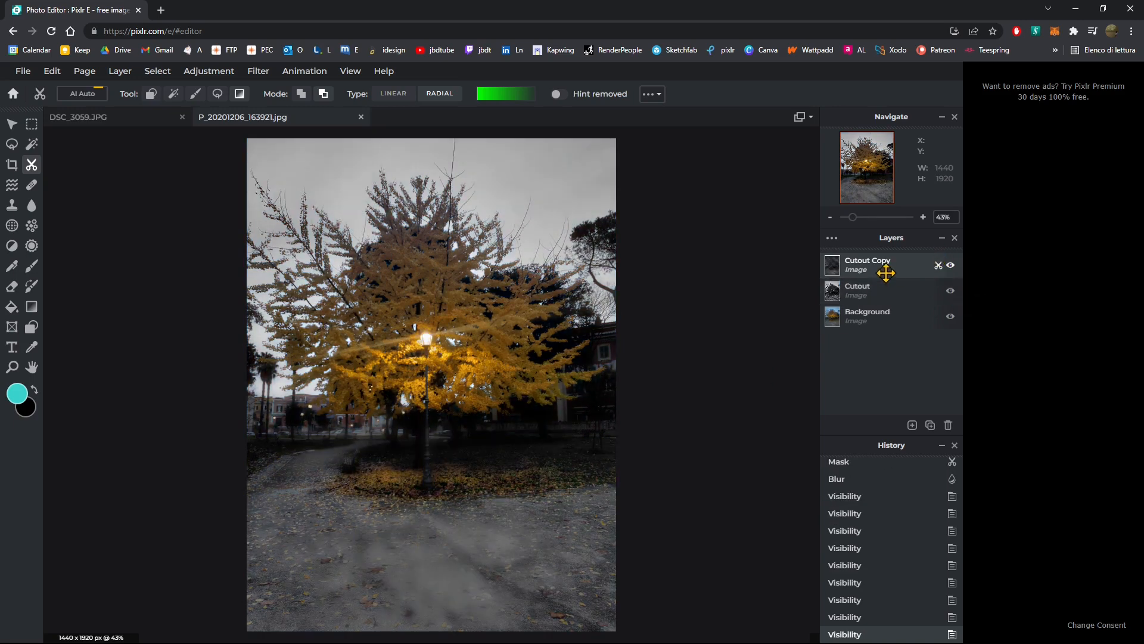
Step: Lower the Cutout Copy layer's opacity to 53
left_click(833, 239)
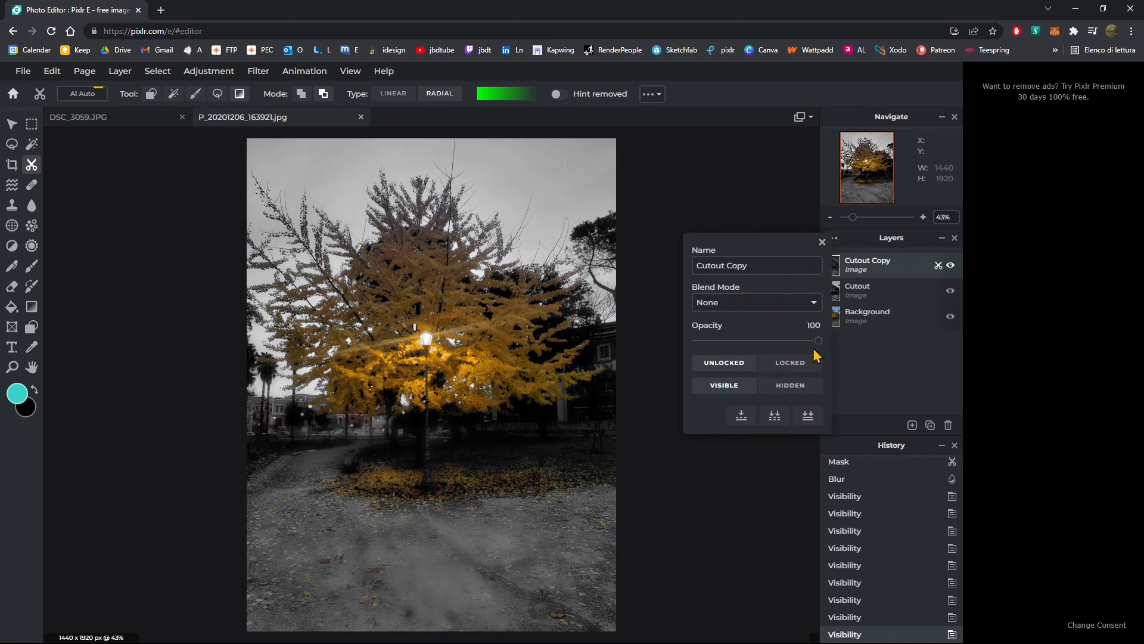
left_click_drag(818, 341, 764, 353)
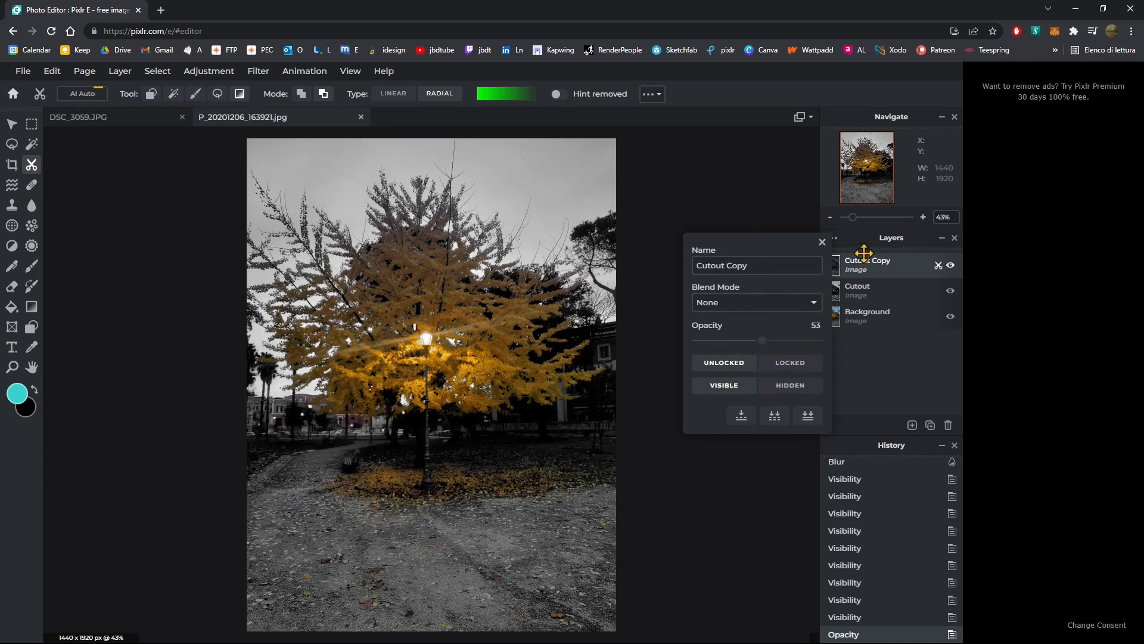
left_click(822, 241)
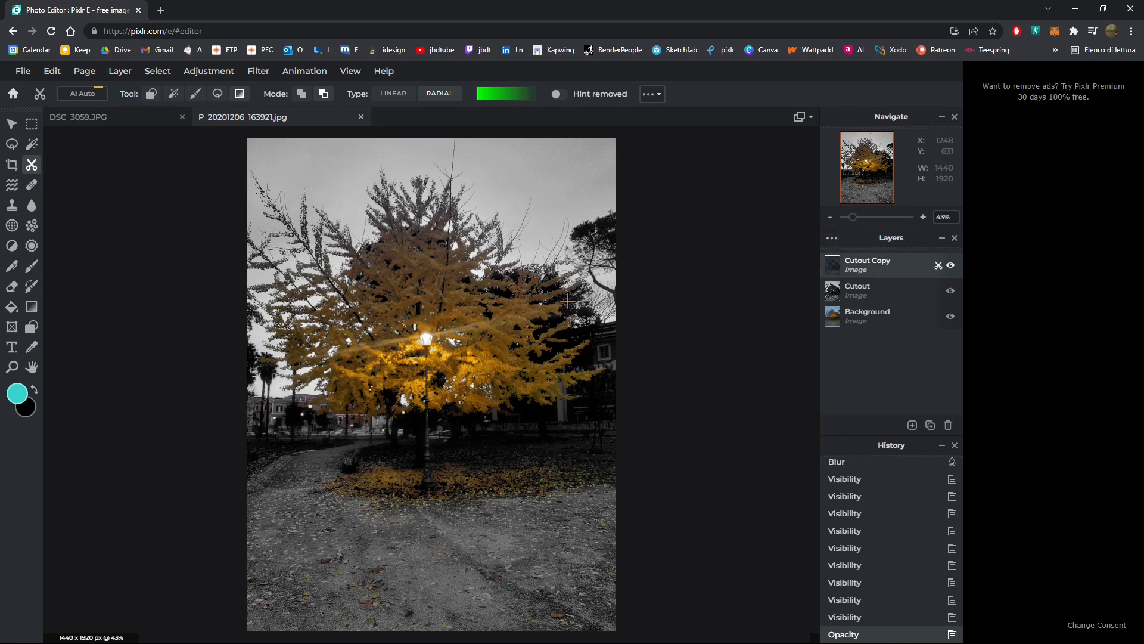